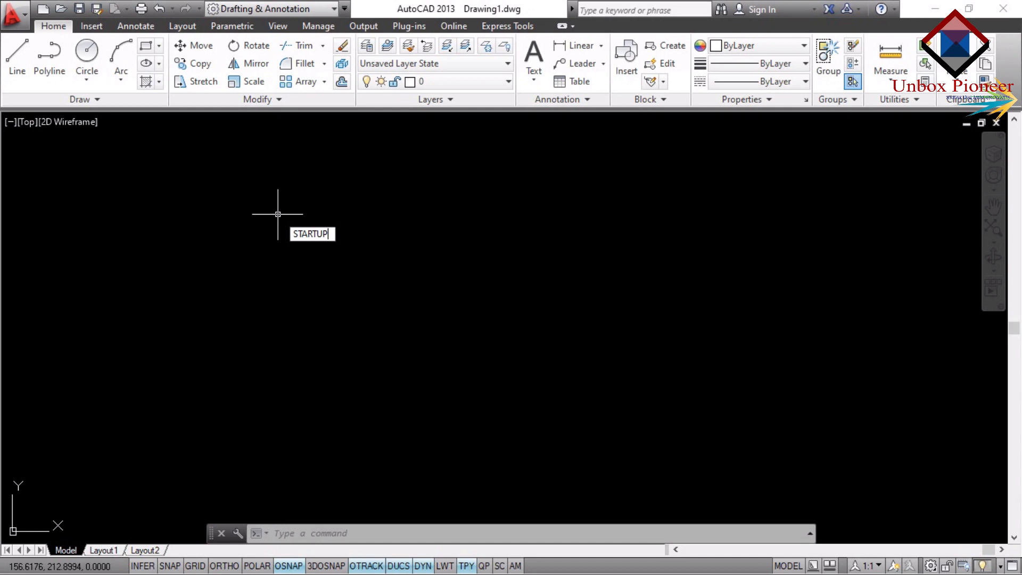
Set the STARTUP system variable to 1.
{"action": "key", "text": "Return"}
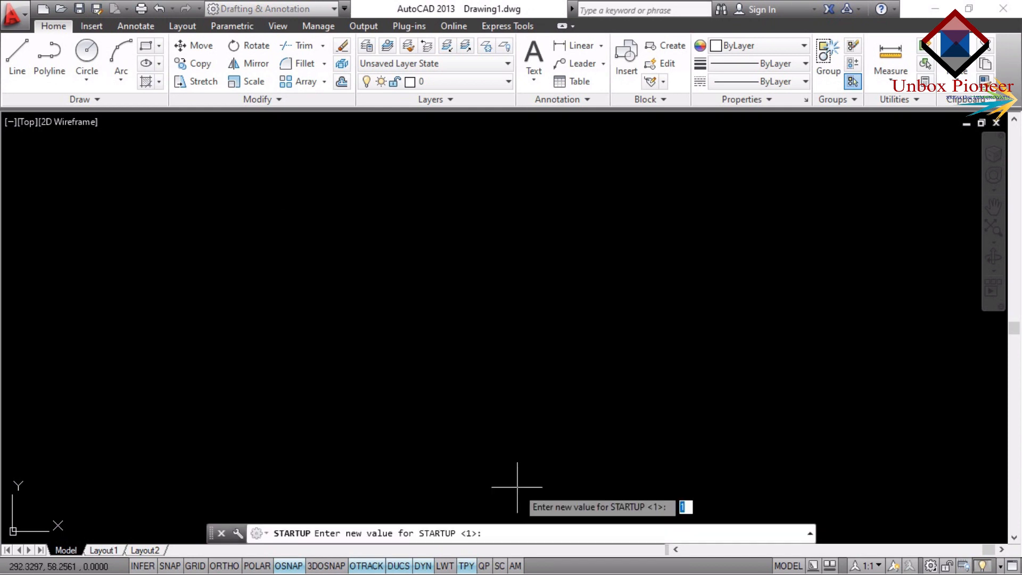
{"action": "key", "text": "BackSpace"}
{"action": "type", "text": "1"}
{"action": "key", "text": "Return"}
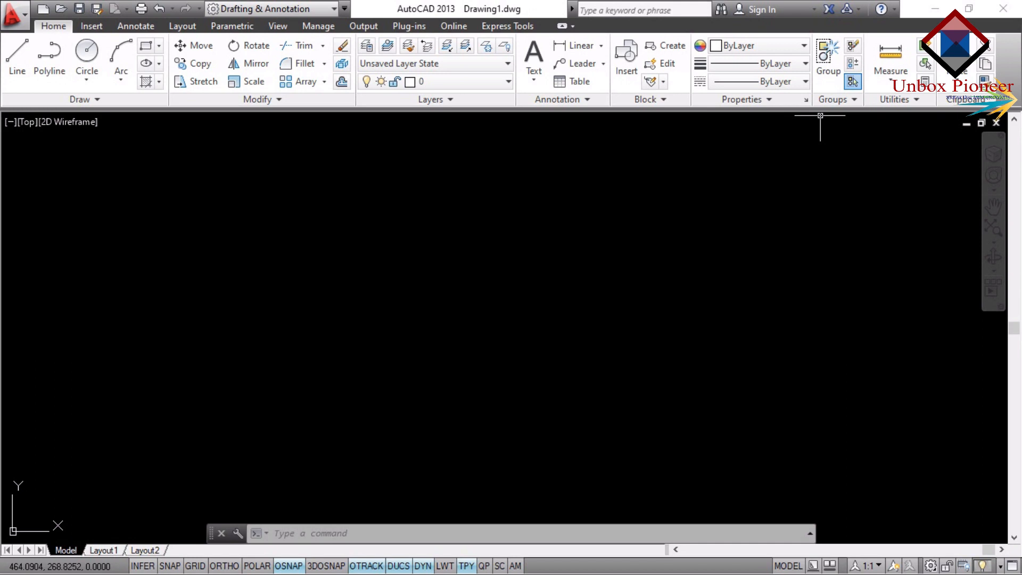
Create a new drawing from scratch with the default Metric settings.
{"action": "left_click", "coordinate": [11, 14]}
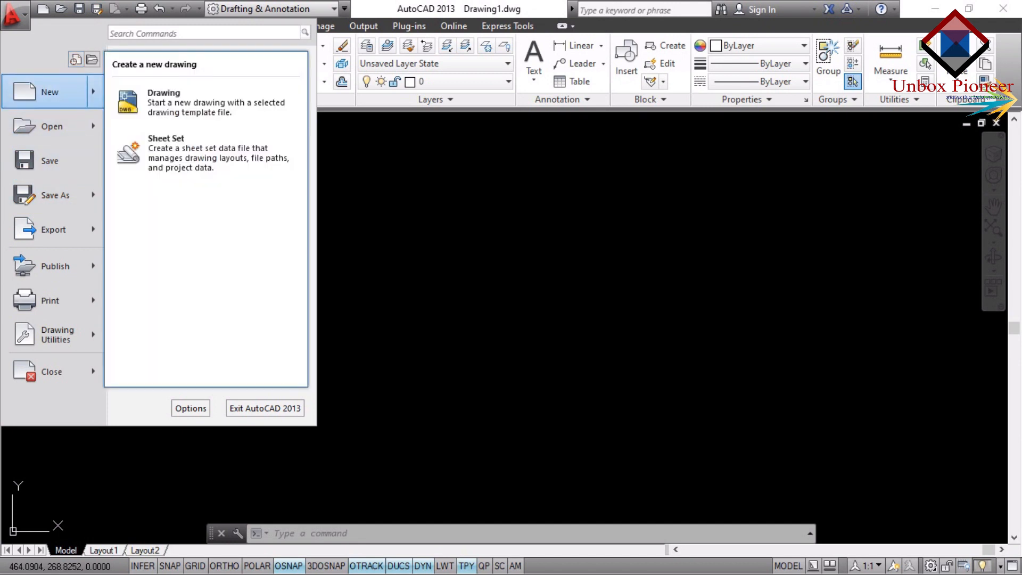
{"action": "left_click", "coordinate": [53, 92]}
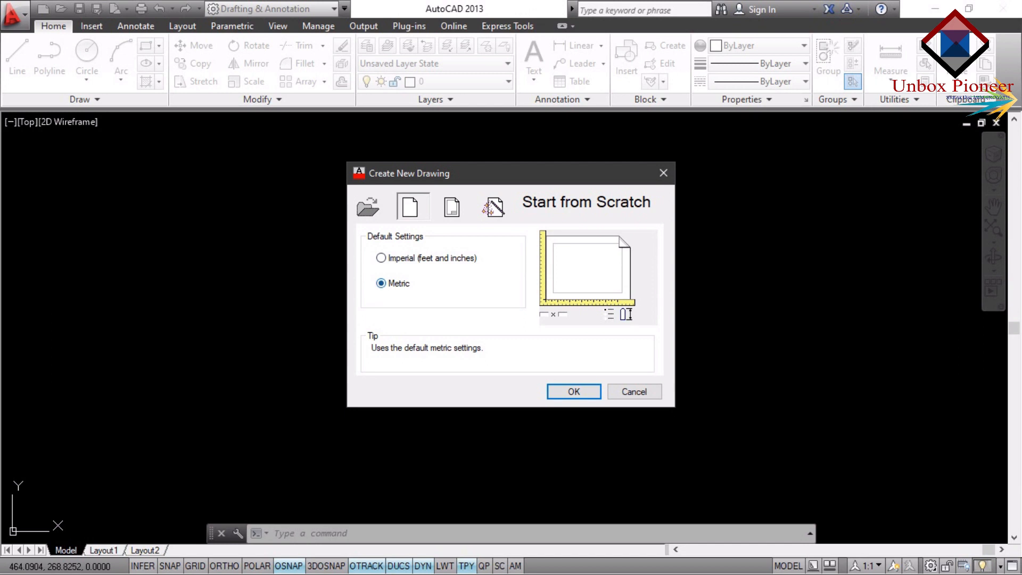
{"action": "left_click", "coordinate": [559, 392]}
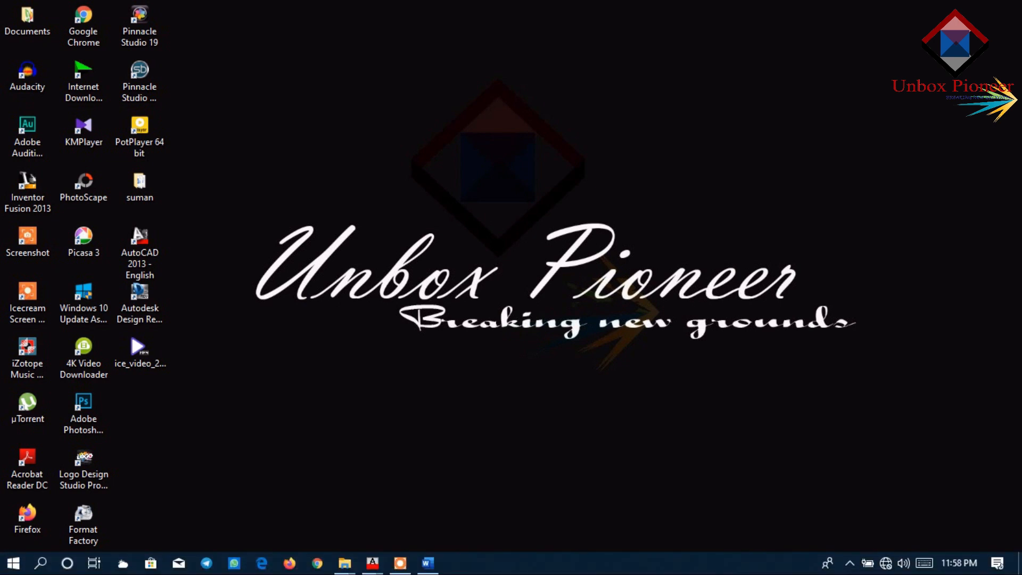
Switch back to AutoCAD and set the model space limits to 0,0 for the lower-left corner and 210,297 for the upper-right corner.
{"action": "left_click", "coordinate": [427, 563]}
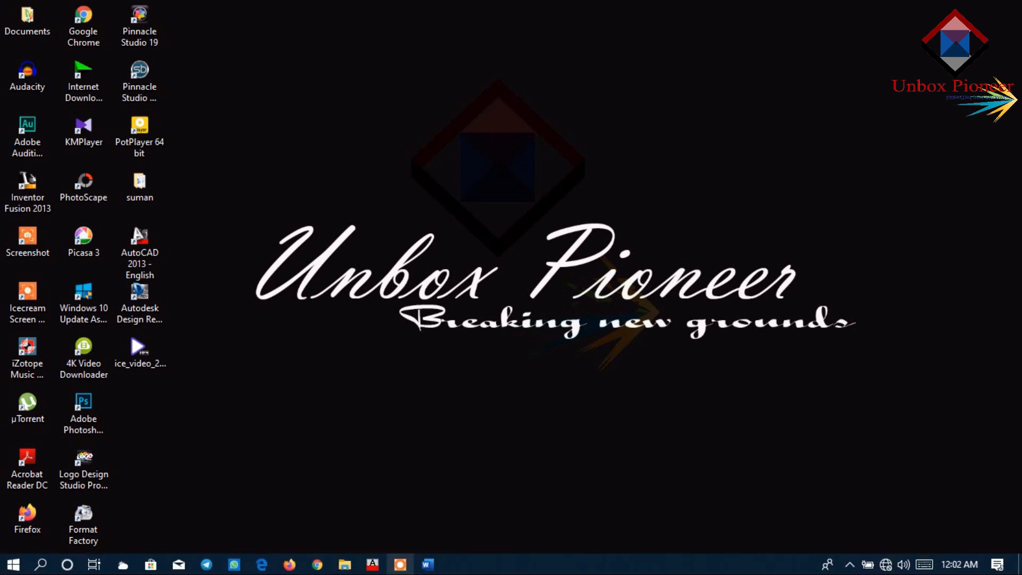
{"action": "left_click", "coordinate": [373, 563]}
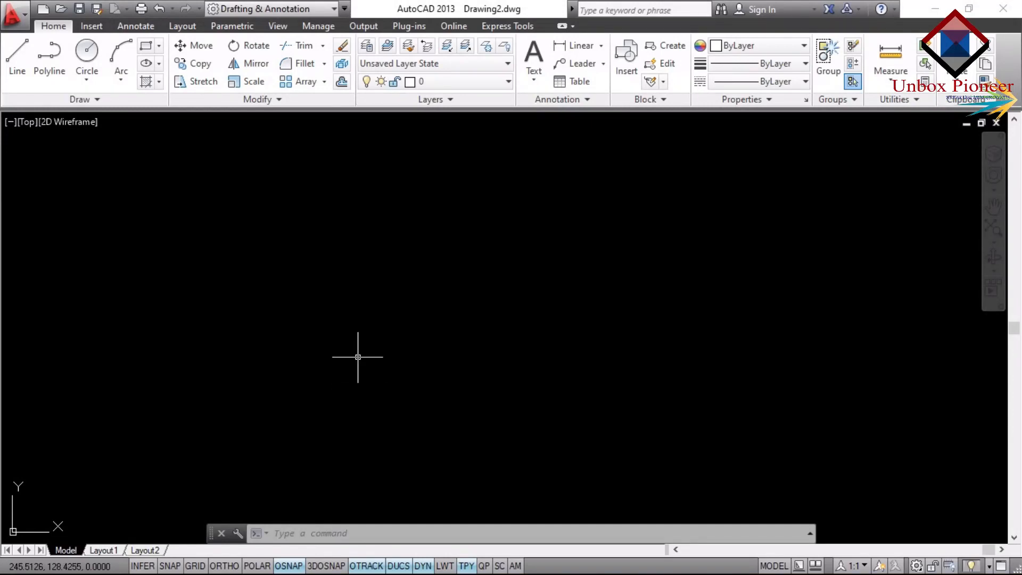
{"action": "type", "text": "LIMITS"}
{"action": "key", "text": "Return"}
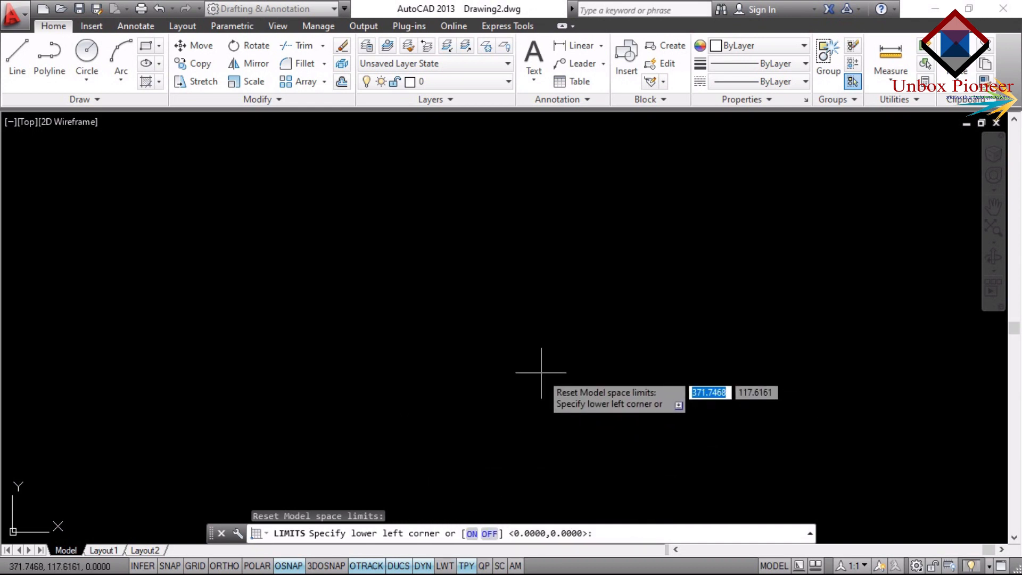
{"action": "type", "text": "0"}
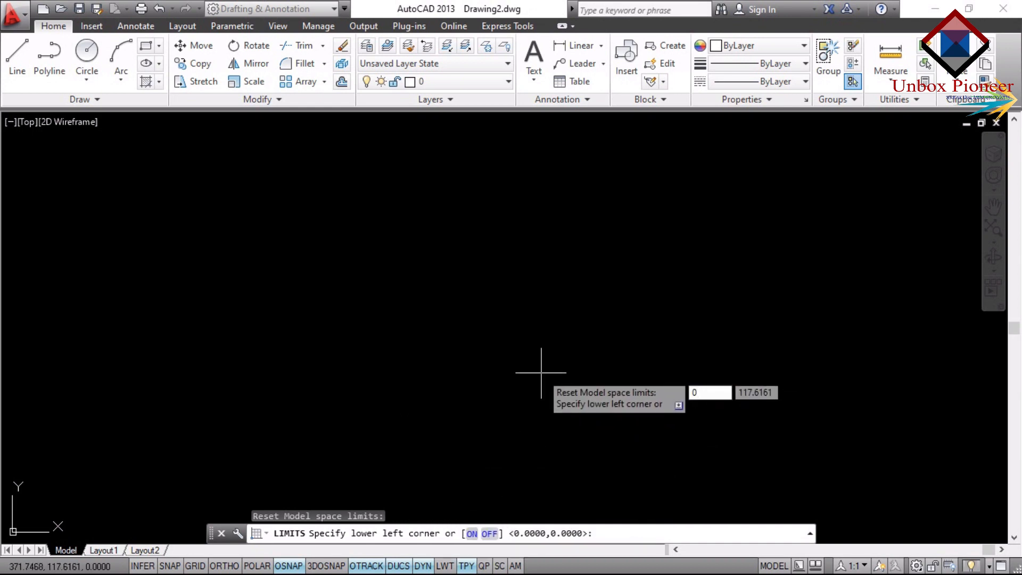
{"action": "key", "text": "Tab"}
{"action": "type", "text": "0"}
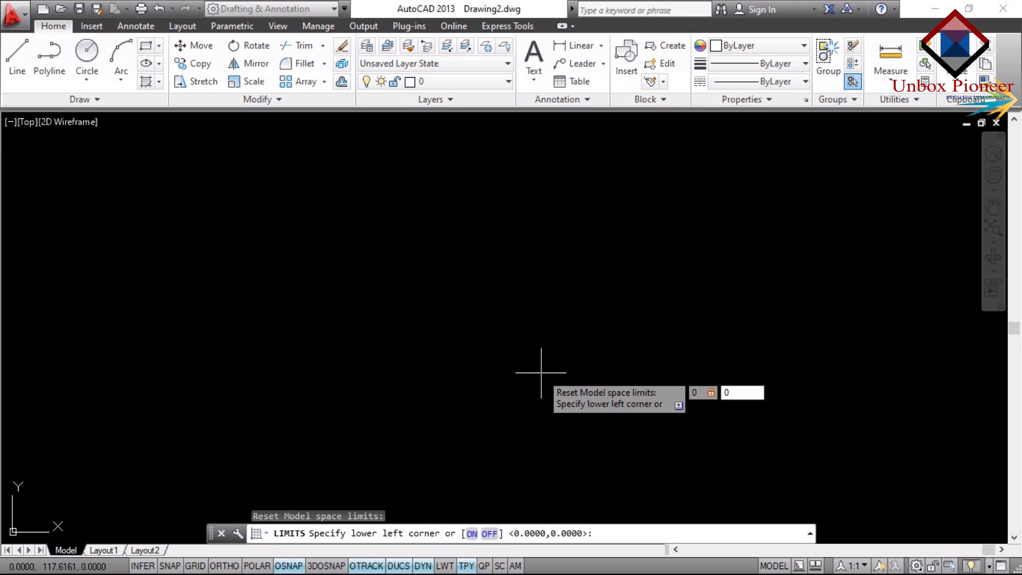
{"action": "key", "text": "Return"}
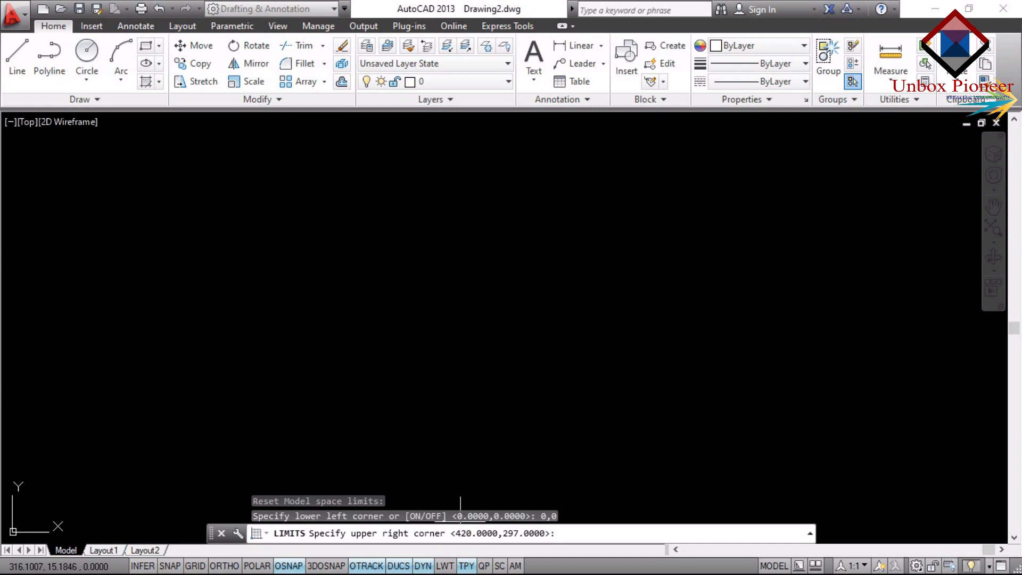
{"action": "type", "text": "210,297"}
{"action": "key", "text": "Return"}
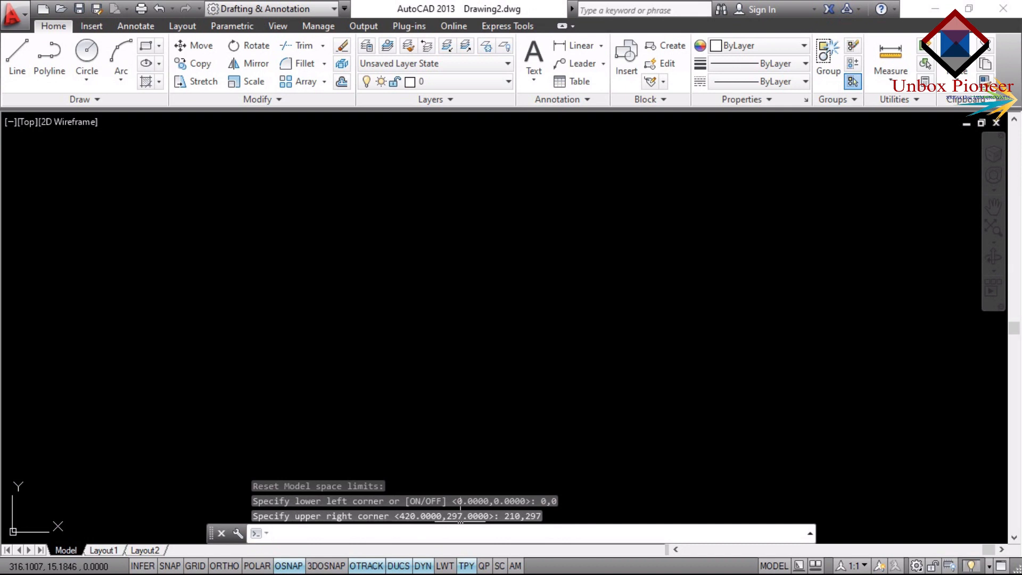
Zoom the view to the whole drawing area with the All option.
{"action": "type", "text": "z"}
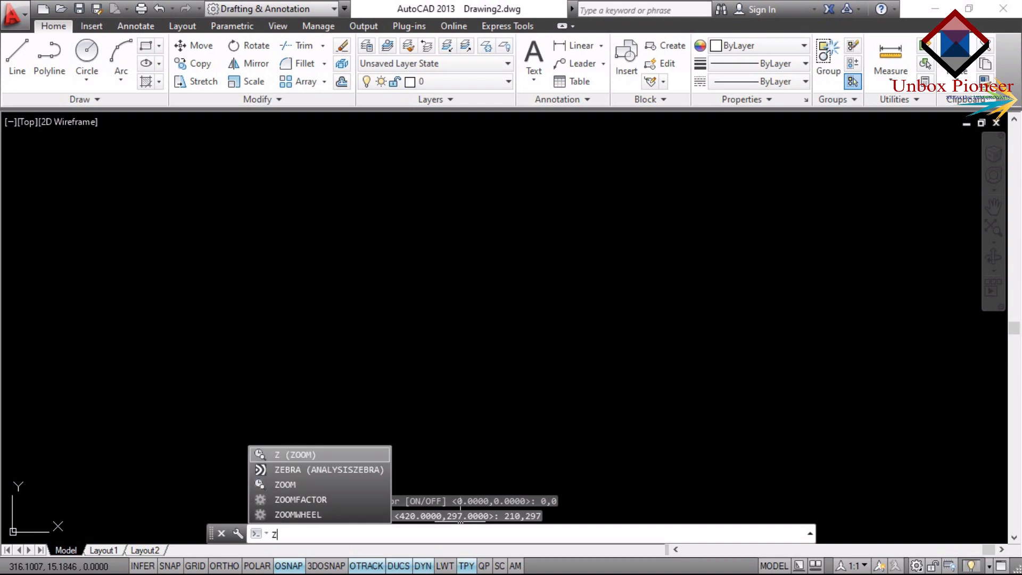
{"action": "key", "text": "Return"}
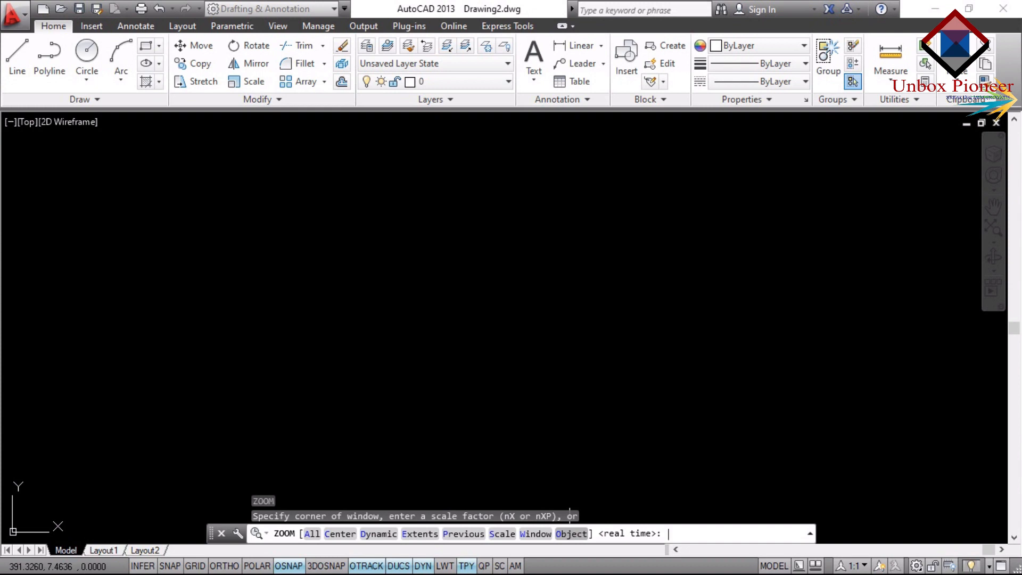
{"action": "type", "text": "a"}
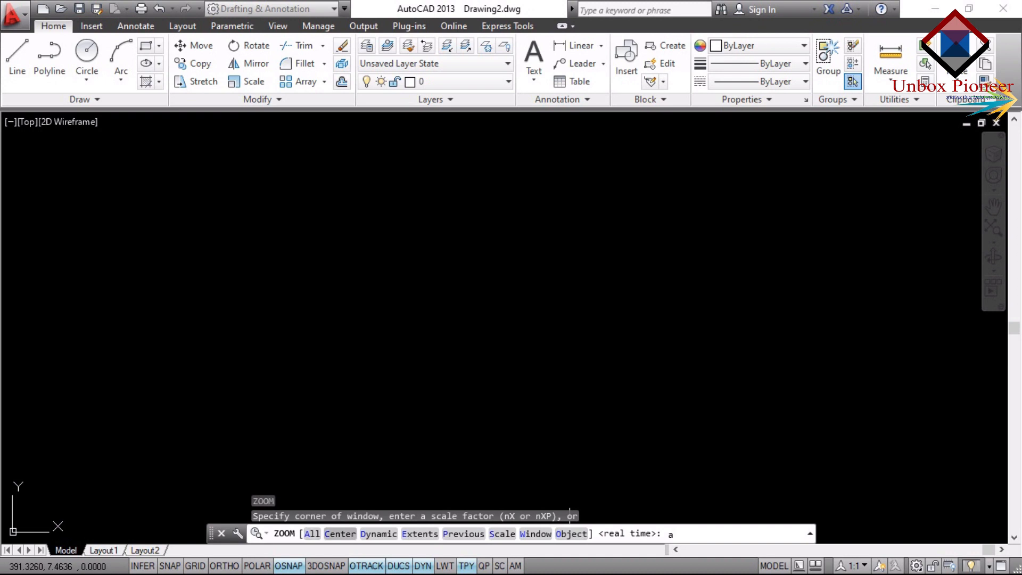
{"action": "key", "text": "Return"}
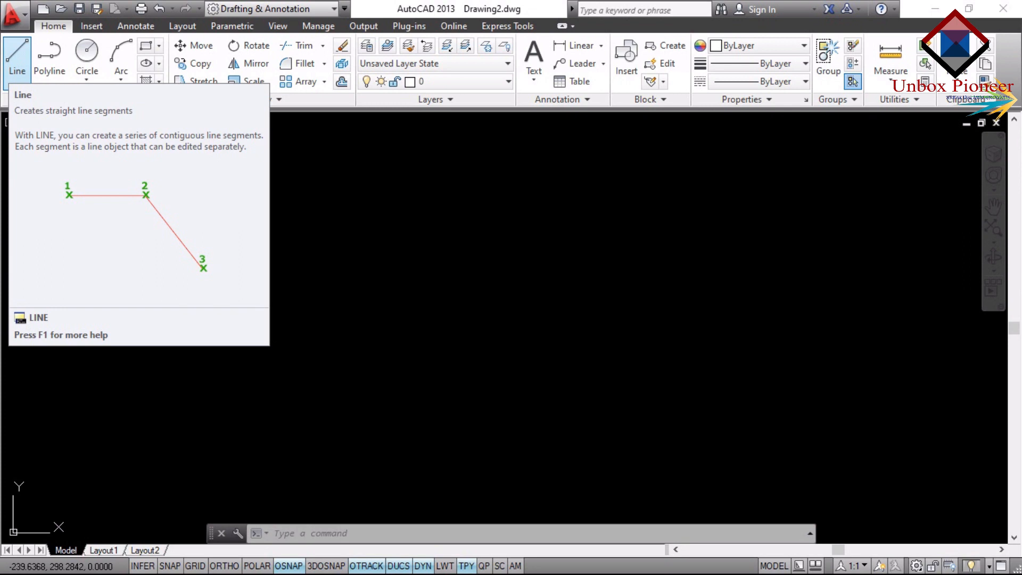
Draw a single horizontal line that ends at about X 47, Y 144, and end the Line command.
{"action": "type", "text": "l"}
{"action": "key", "text": "Return"}
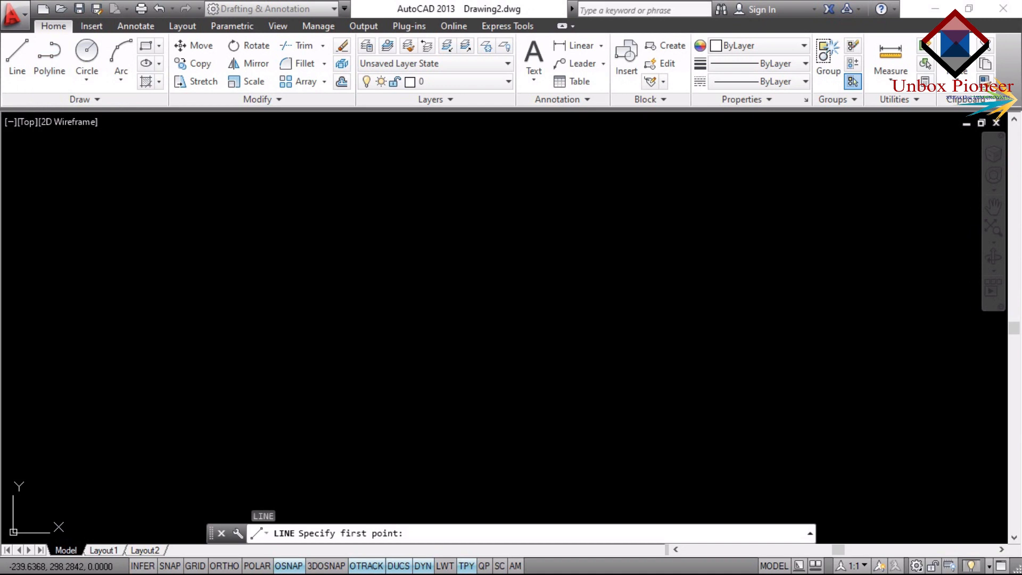
{"action": "left_click", "coordinate": [195, 334]}
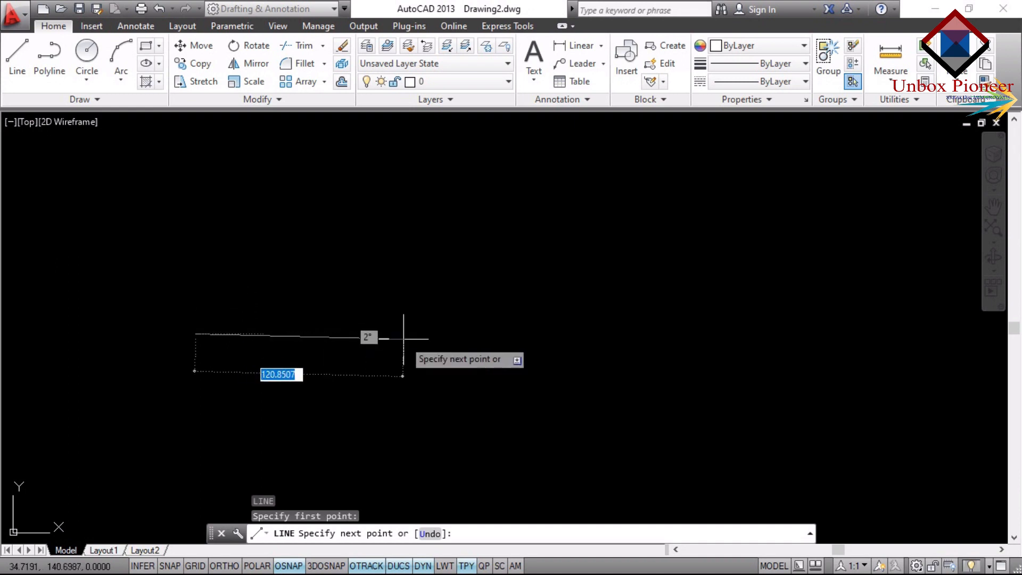
{"action": "left_click", "coordinate": [421, 334]}
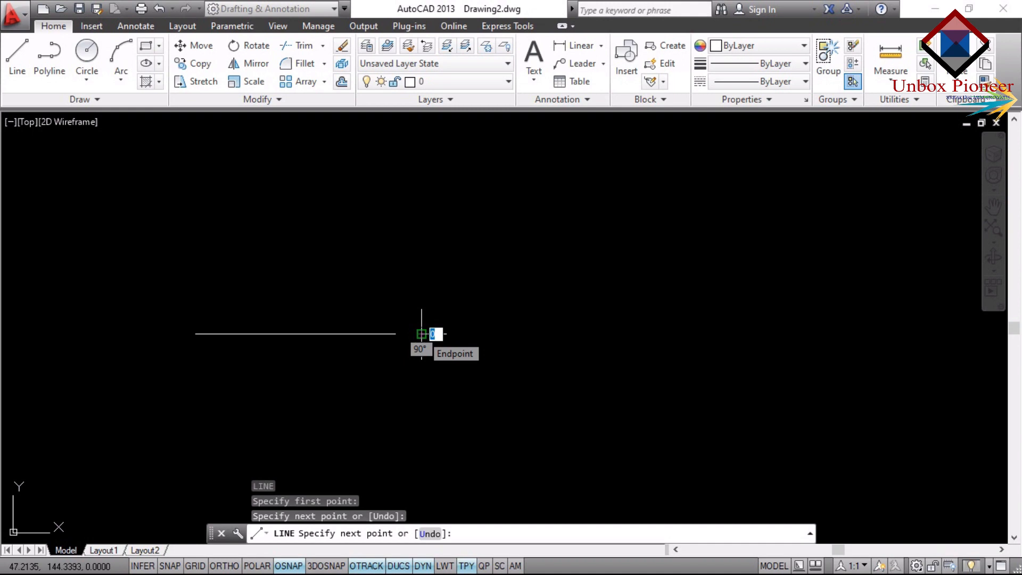
{"action": "key", "text": "Escape"}
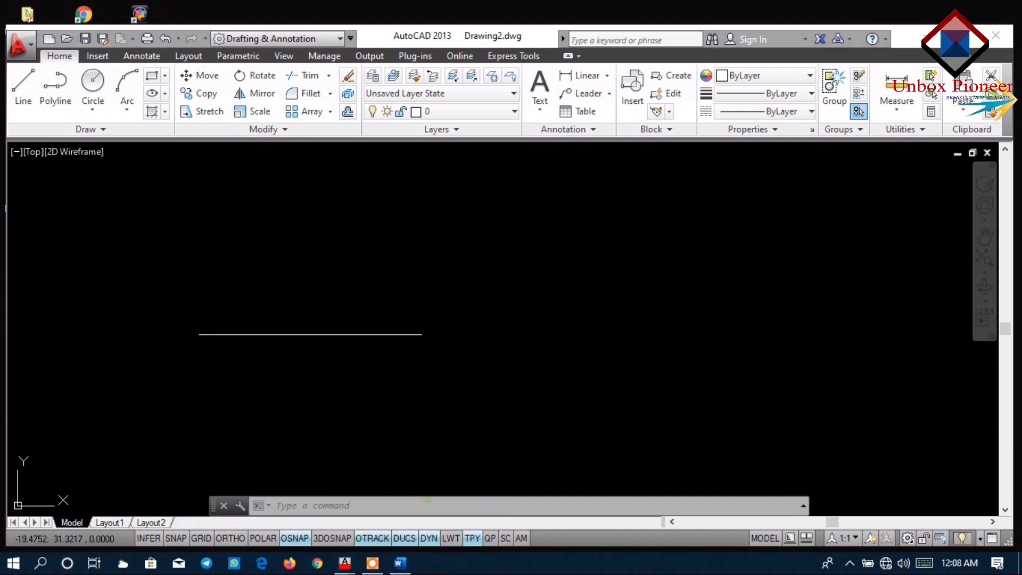
Switch to line.dwg and toggle Ortho mode off and back on twice, leaving it on.
{"action": "left_click", "coordinate": [428, 501]}
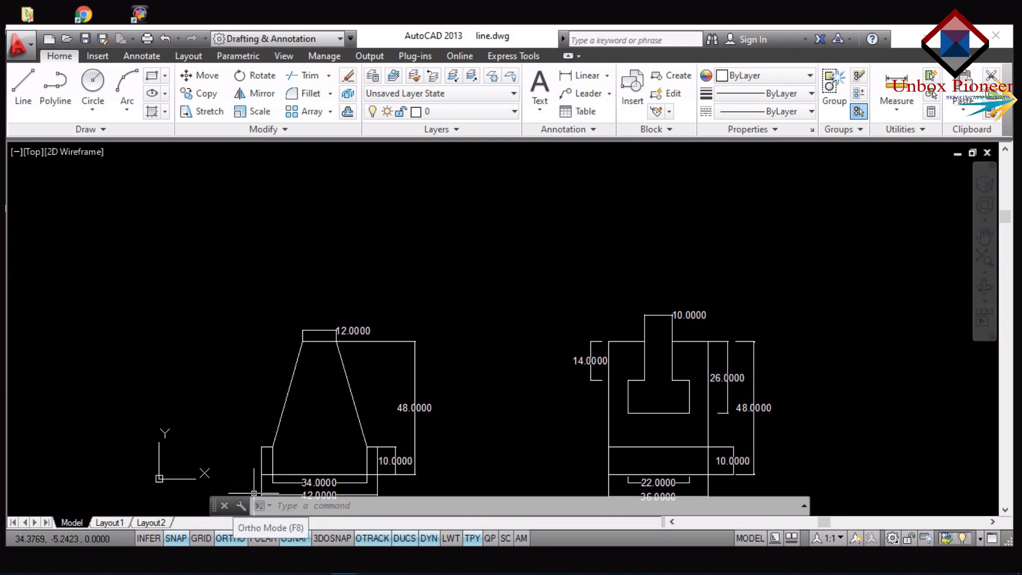
{"action": "left_click", "coordinate": [230, 538]}
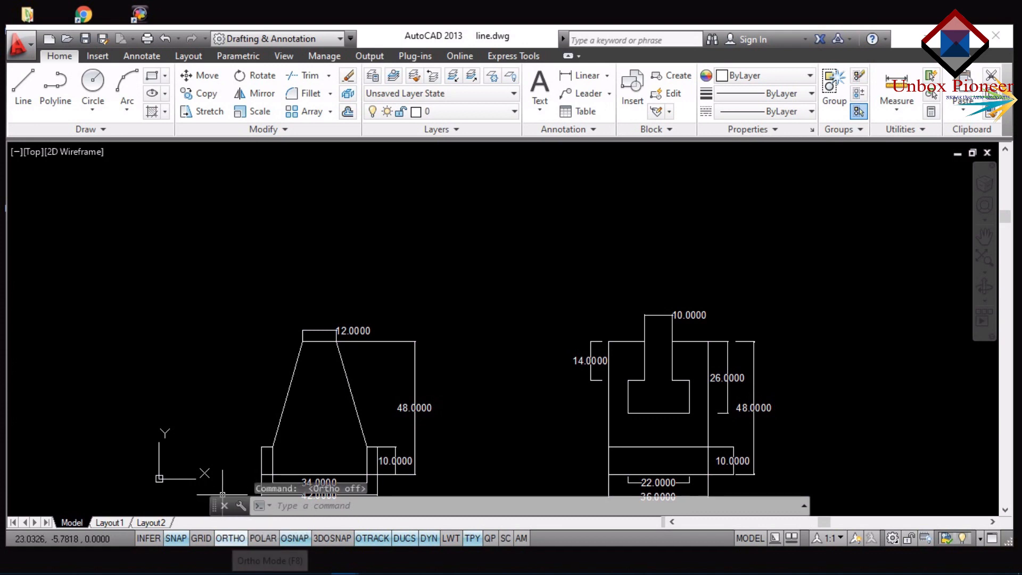
{"action": "left_click", "coordinate": [230, 539]}
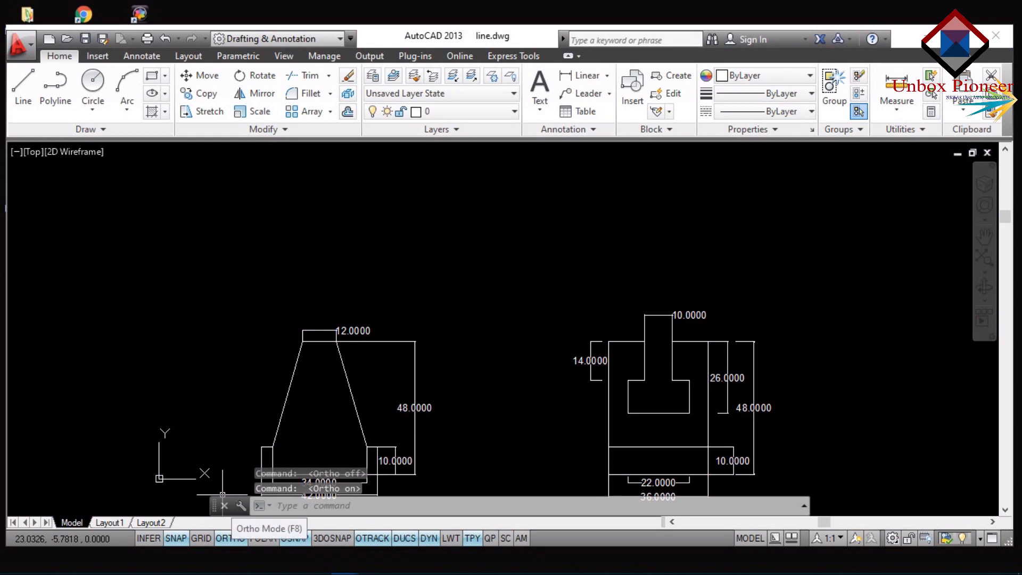
{"action": "left_click", "coordinate": [230, 539]}
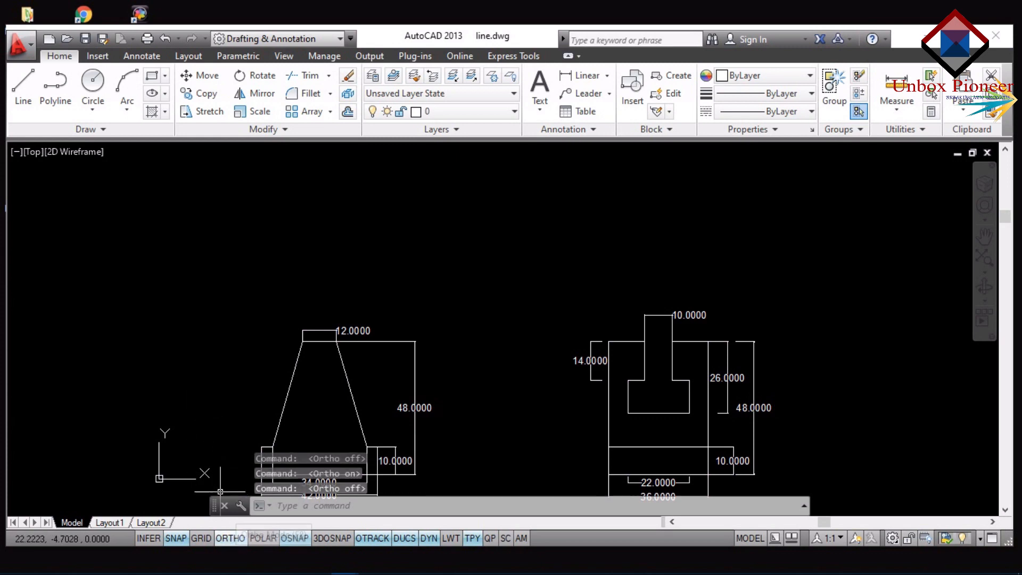
{"action": "left_click", "coordinate": [230, 538]}
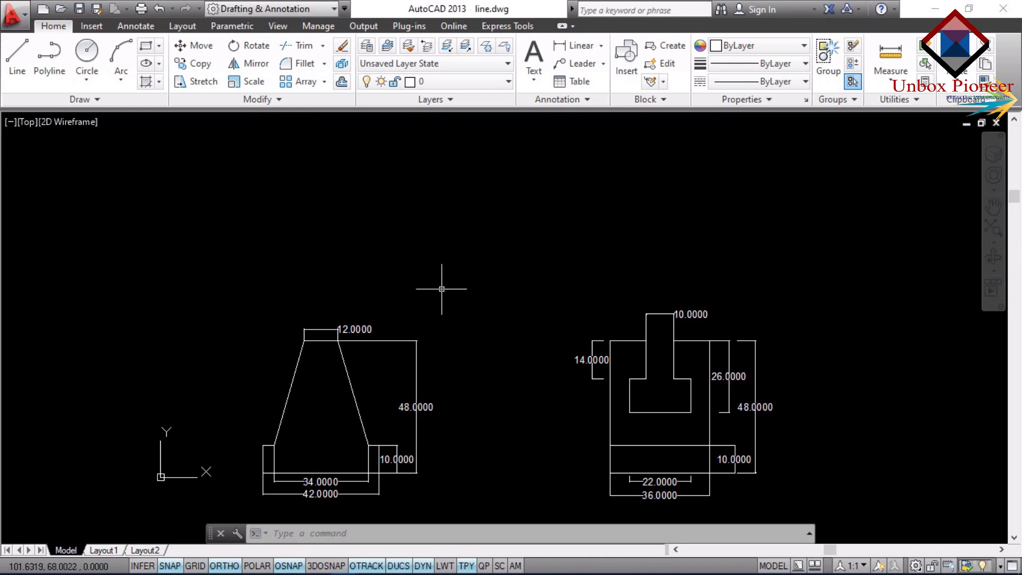
Start a line at 41,74 above the tapered figure and draw a 42-unit horizontal segment to the right.
{"action": "type", "text": "l"}
{"action": "key", "text": "Return"}
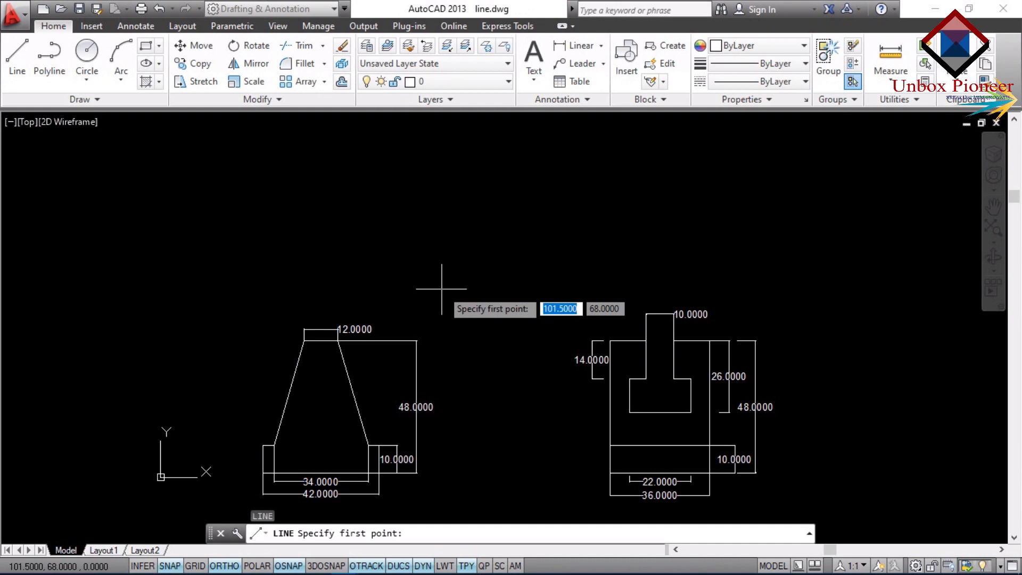
{"action": "left_click", "coordinate": [274, 272]}
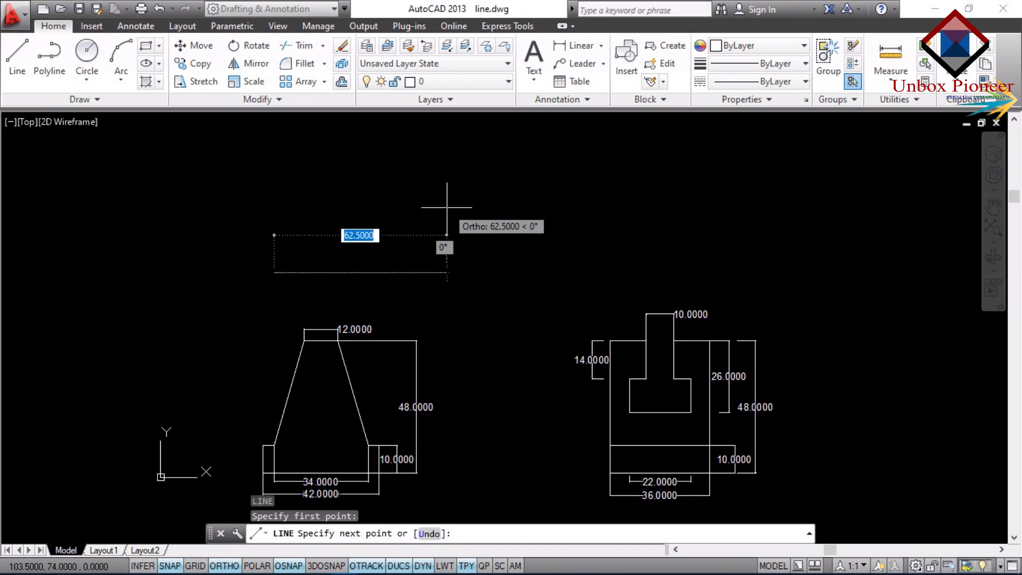
{"action": "type", "text": "42"}
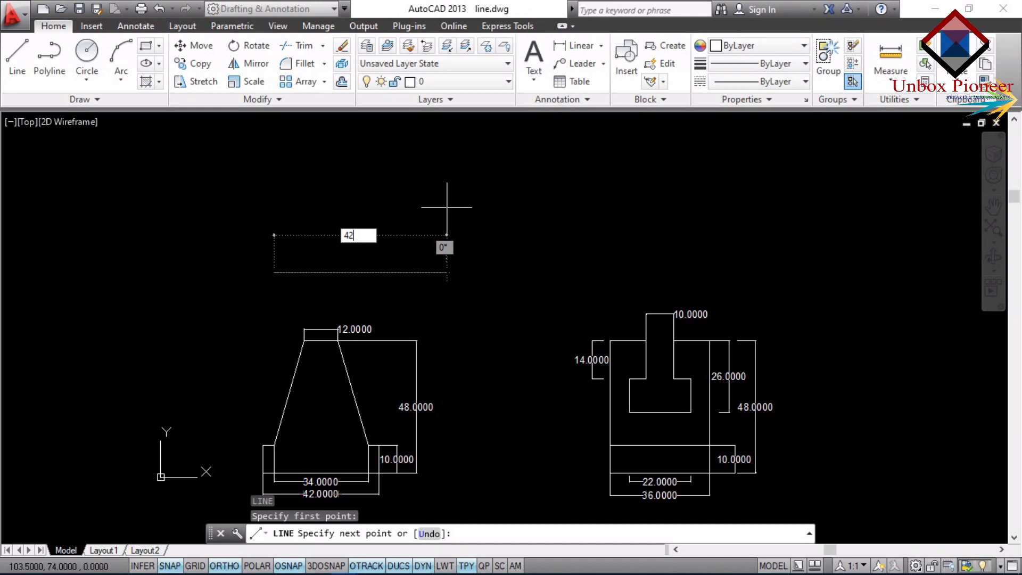
{"action": "key", "text": "Return"}
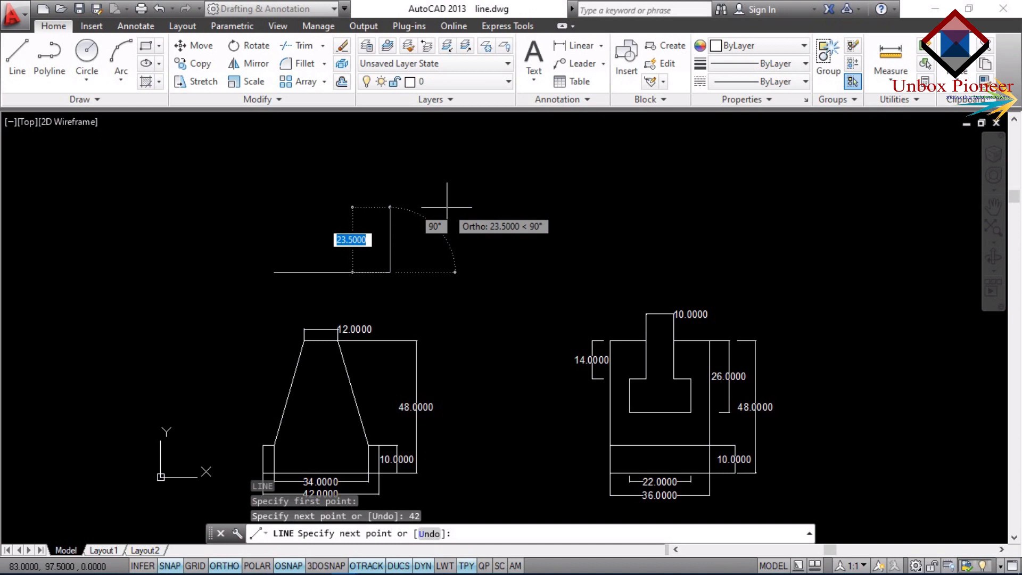
Close the 42 by 10 rectangle with segments of 10 up, 42 left and 10 down, and end the Line command.
{"action": "type", "text": "10"}
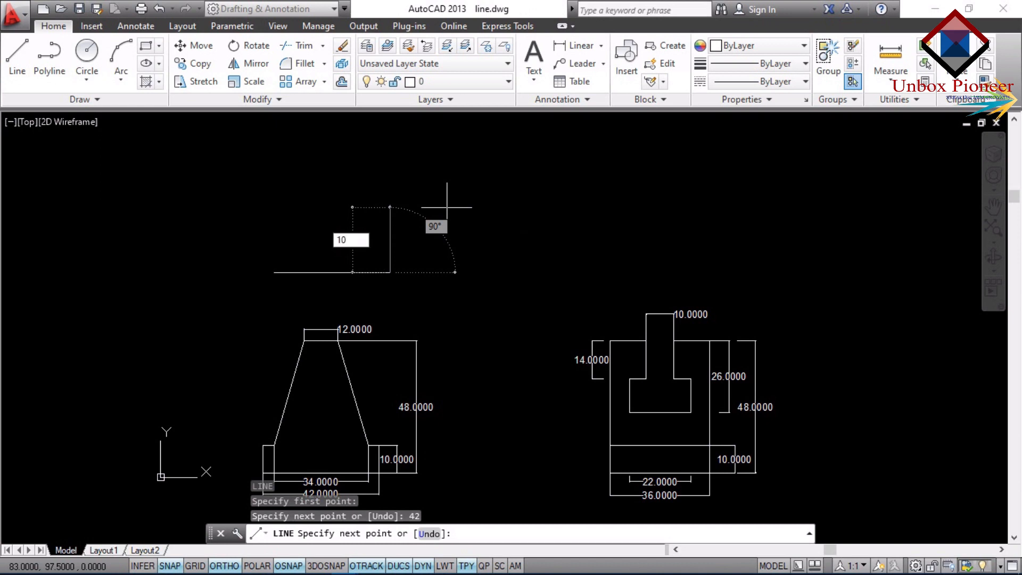
{"action": "key", "text": "Return"}
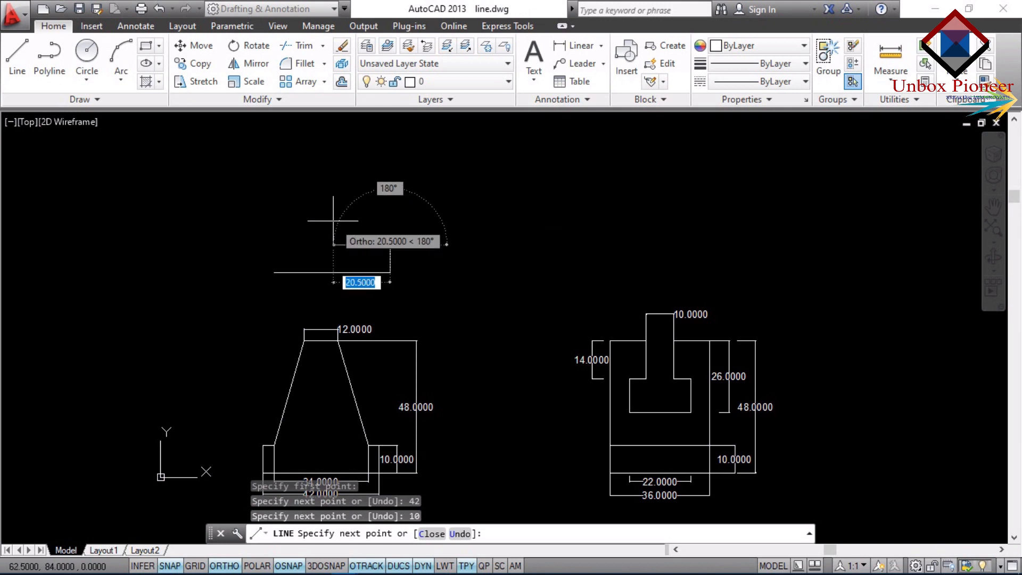
{"action": "type", "text": "42"}
{"action": "key", "text": "Return"}
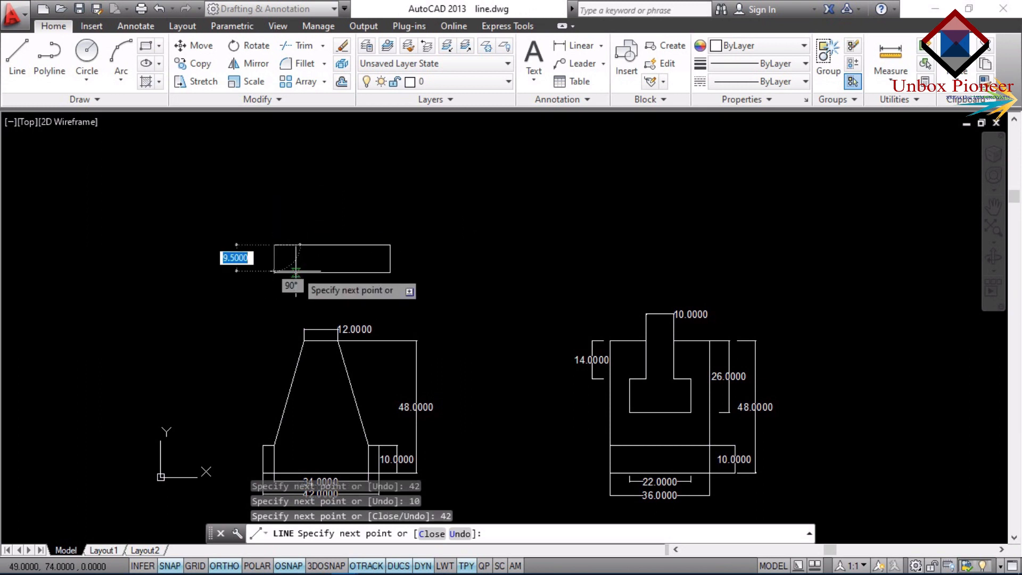
{"action": "type", "text": "10"}
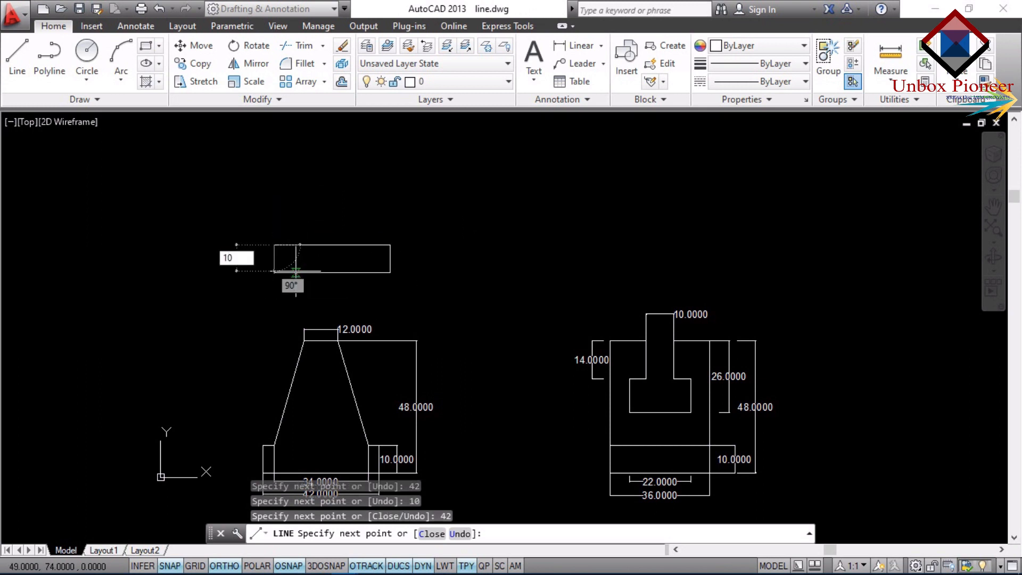
{"action": "key", "text": "Return"}
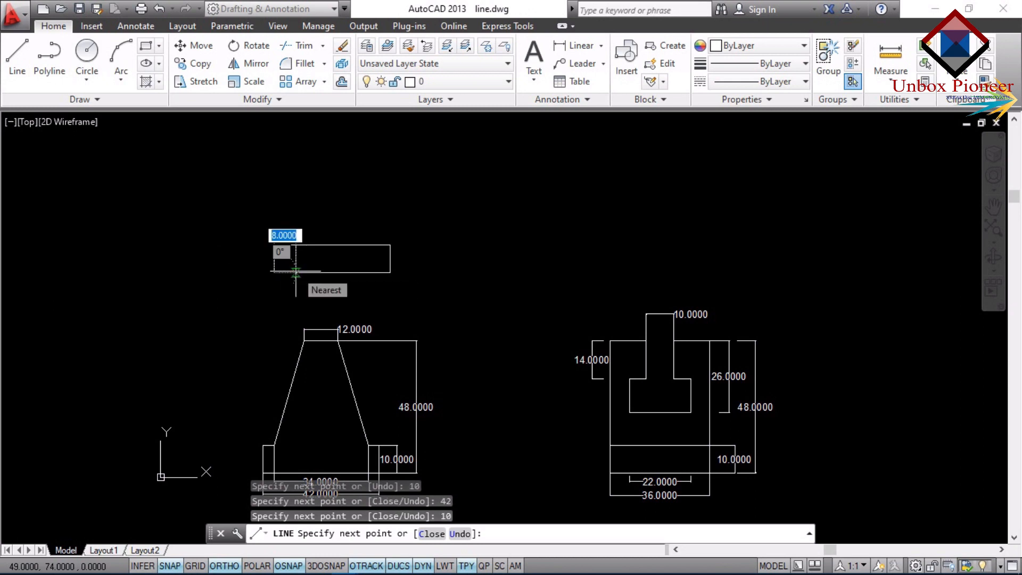
{"action": "key", "text": "Escape"}
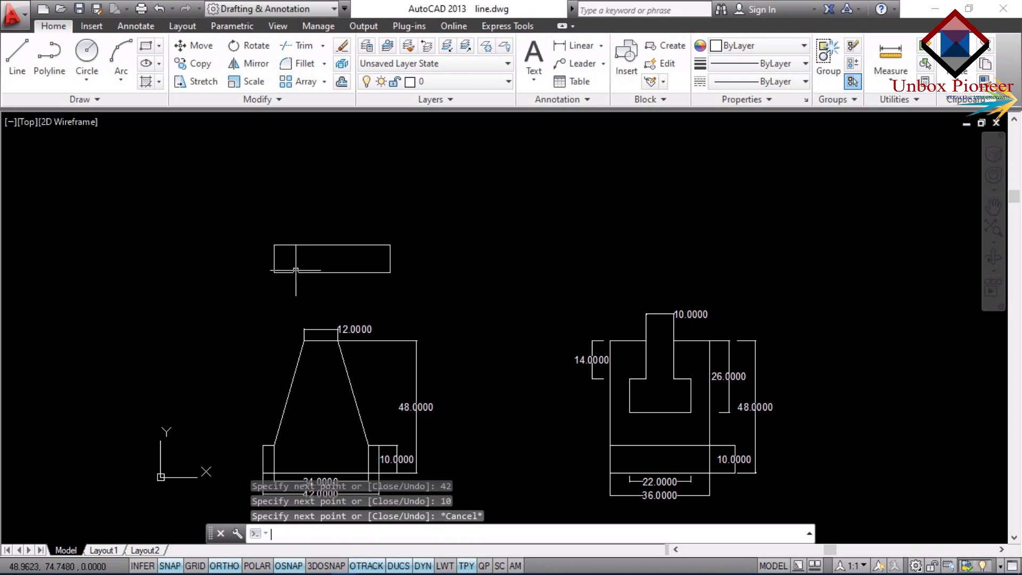
Draw a 48-unit vertical centre line upward from the midpoint of the new rectangle's bottom edge and end the Line command.
{"action": "key", "text": "Return"}
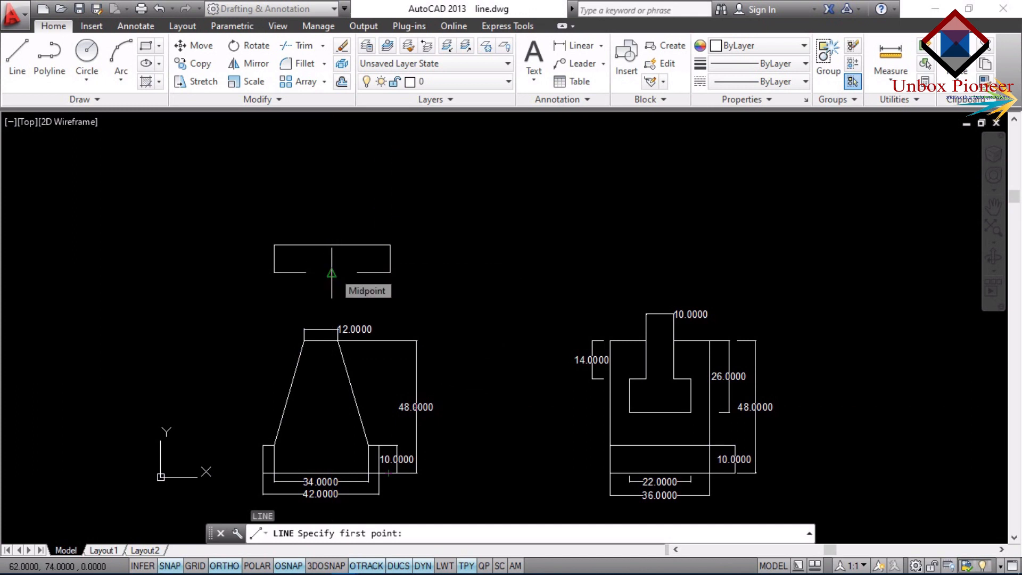
{"action": "left_click", "coordinate": [332, 272]}
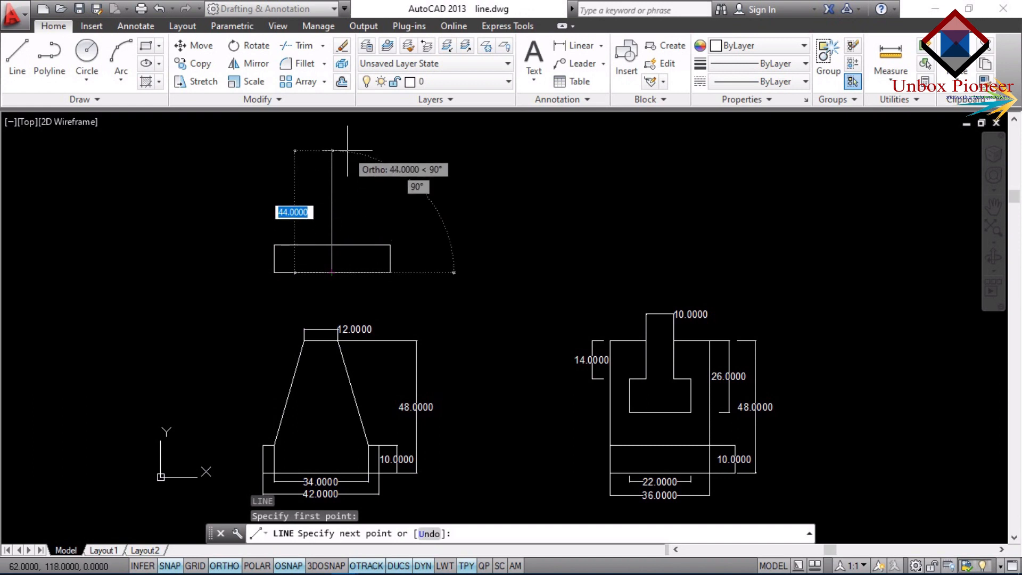
{"action": "type", "text": "48"}
{"action": "key", "text": "Return"}
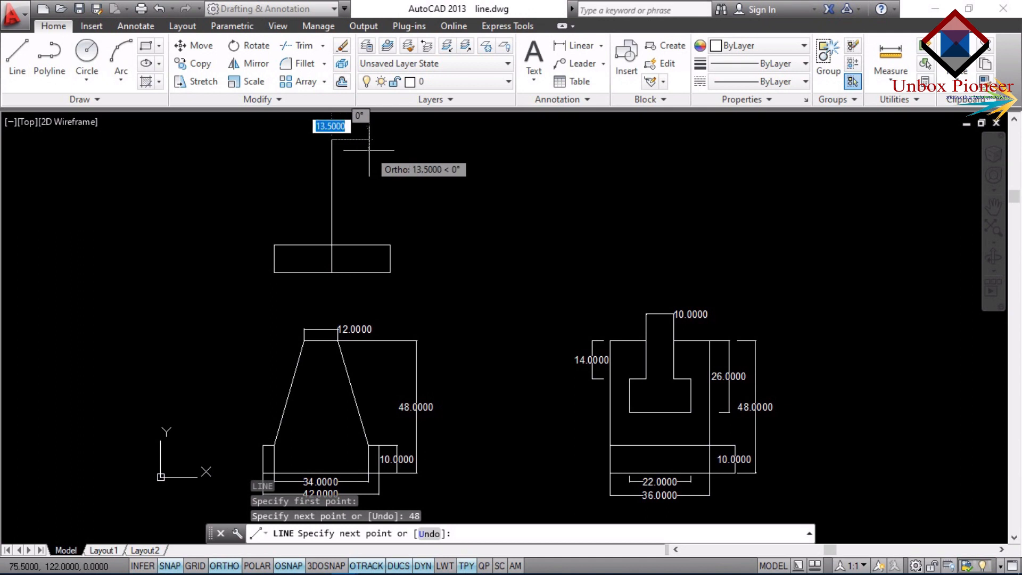
{"action": "key", "text": "Escape"}
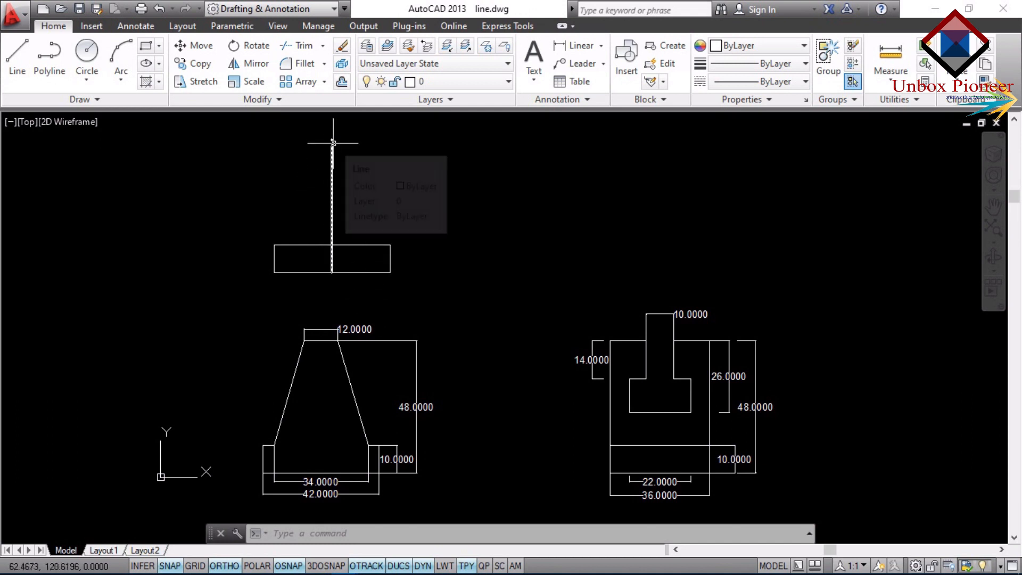
Draw a 6-unit horizontal line to the right from the top end of the vertical centre line.
{"action": "type", "text": "L"}
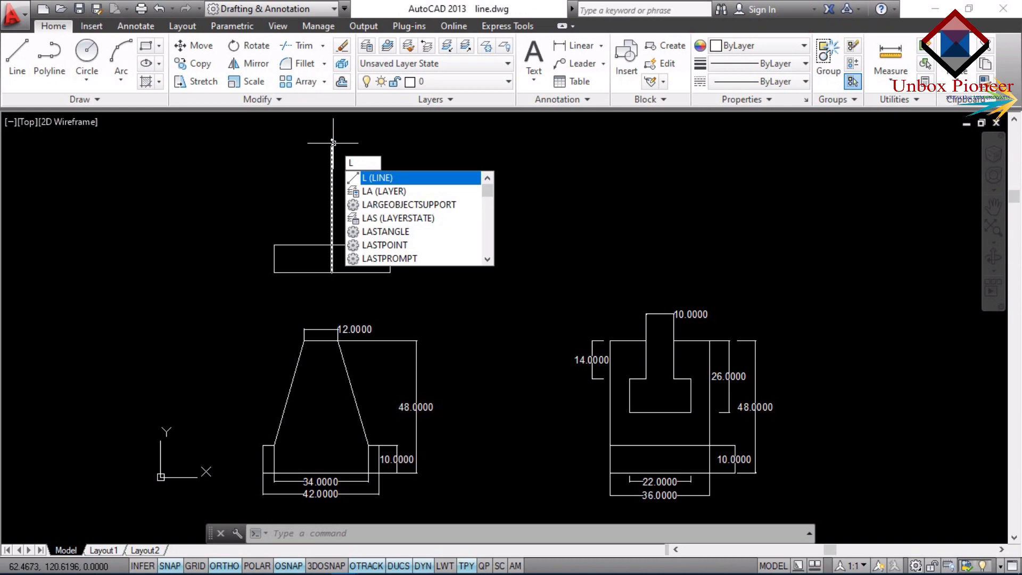
{"action": "key", "text": "Return"}
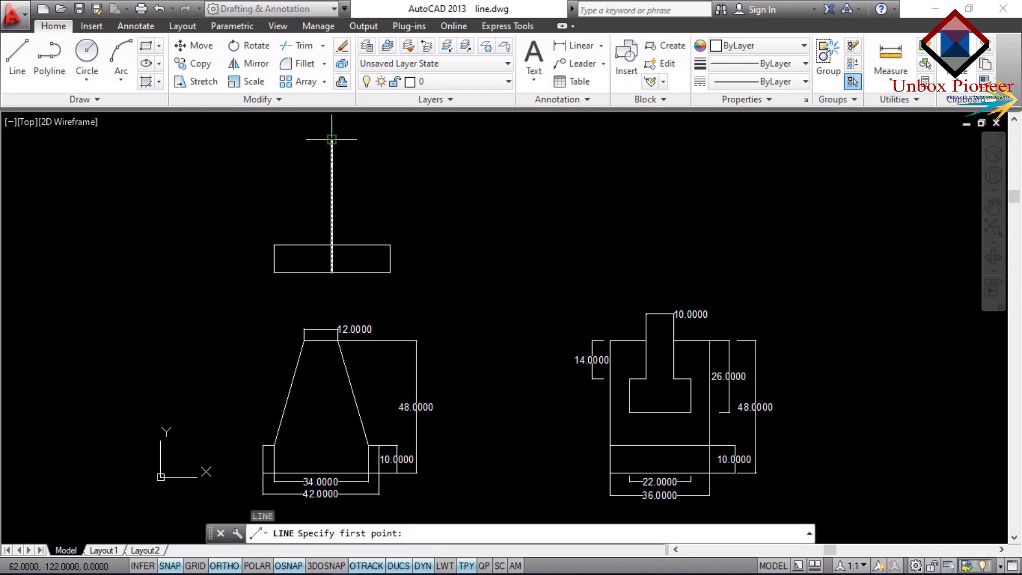
{"action": "left_click", "coordinate": [332, 139]}
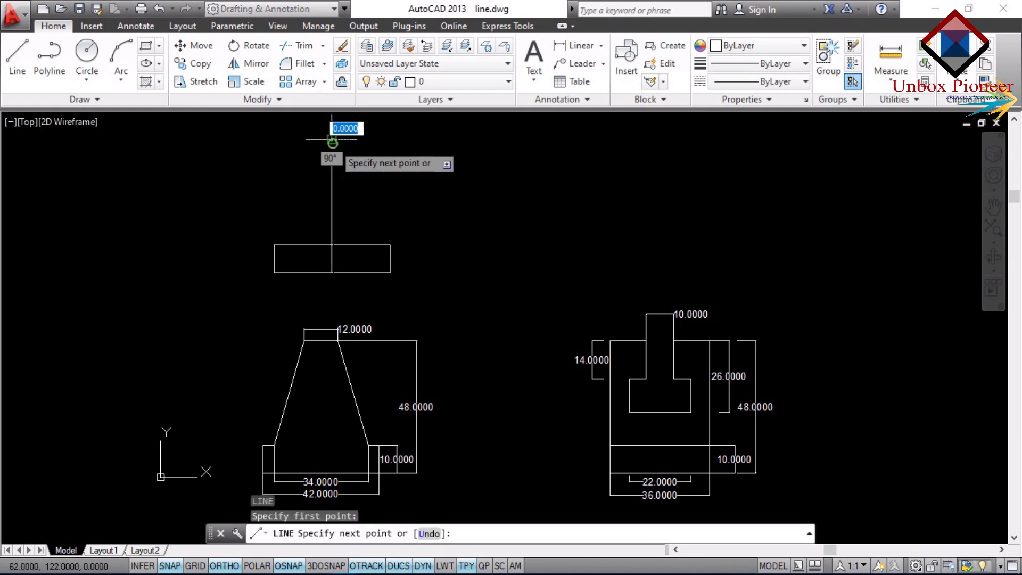
{"action": "type", "text": "6"}
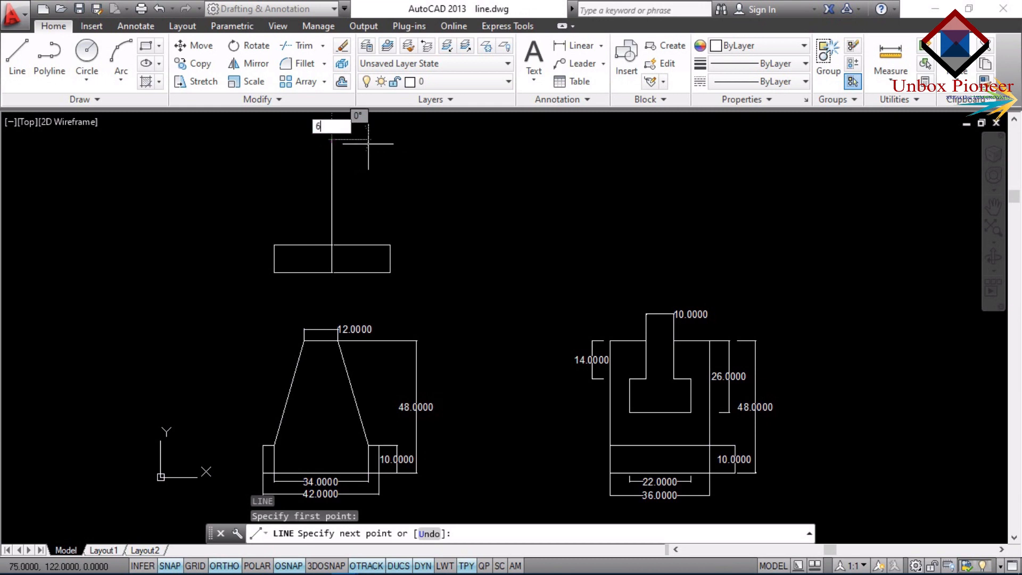
{"action": "key", "text": "Return"}
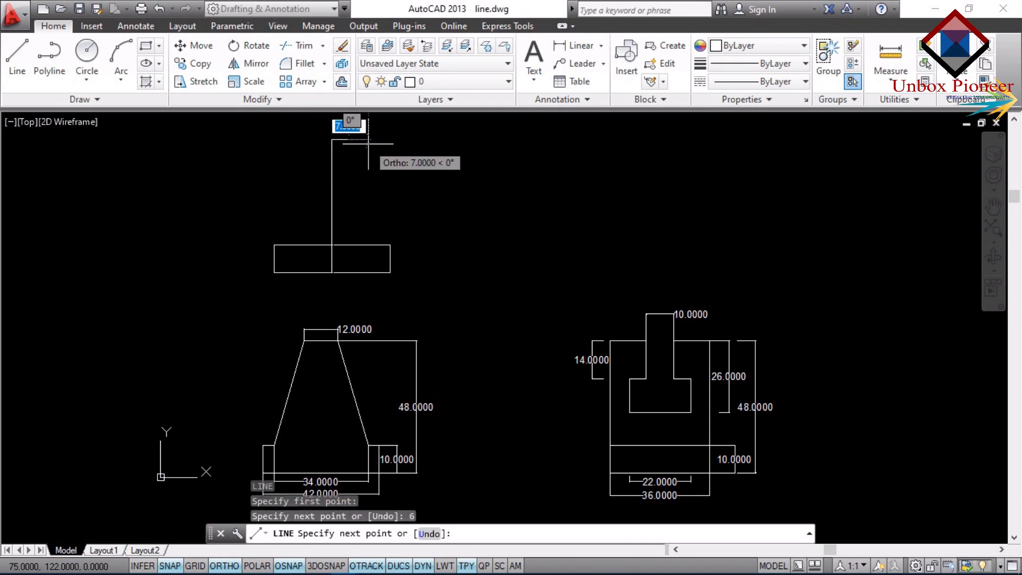
{"action": "key", "text": "Return"}
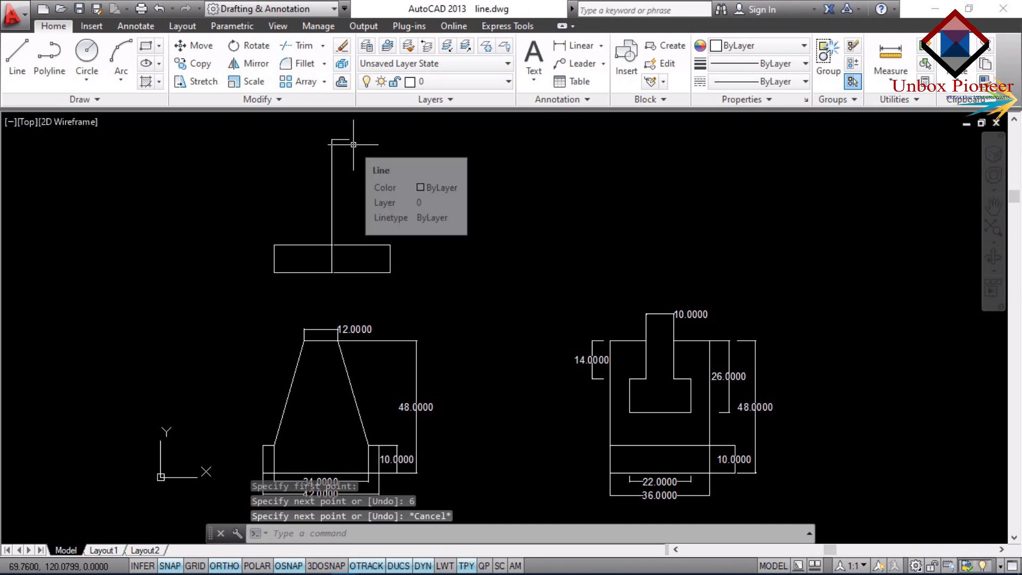
Draw a matching 6-unit horizontal line to the left from the centre line's top end and end the command.
{"action": "key", "text": "Return"}
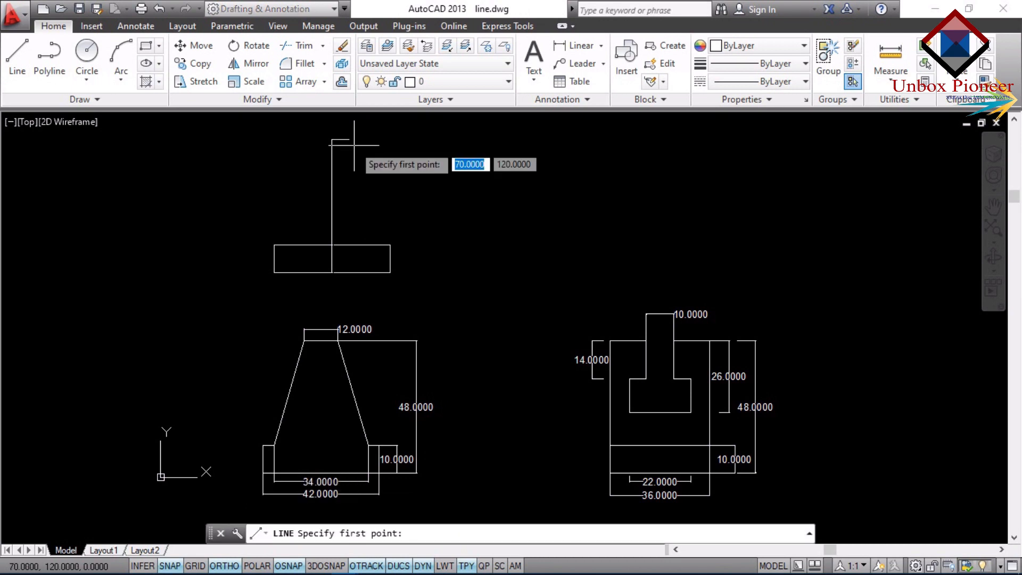
{"action": "left_click", "coordinate": [327, 139]}
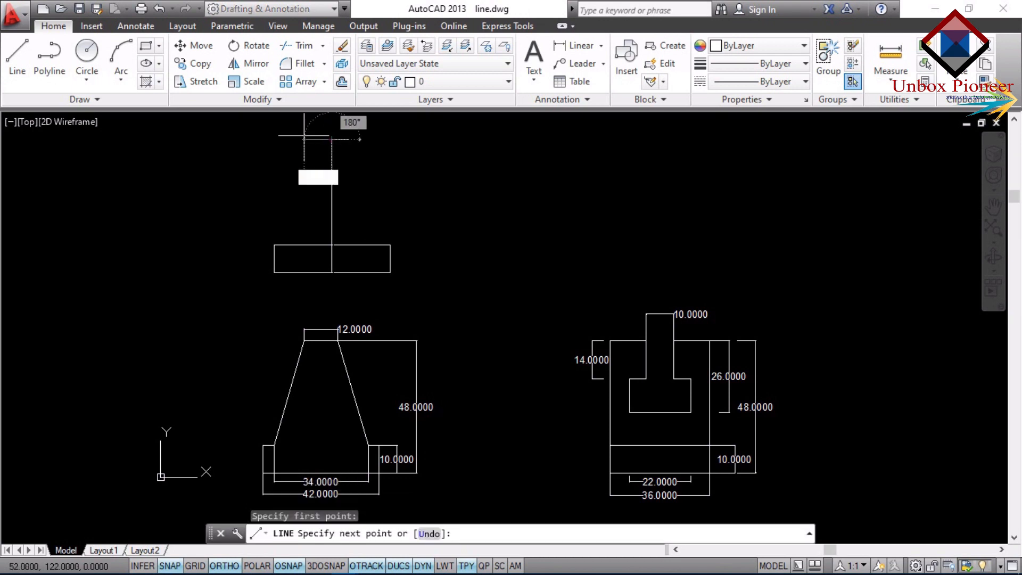
{"action": "key", "text": "Return"}
{"action": "key", "text": "Escape"}
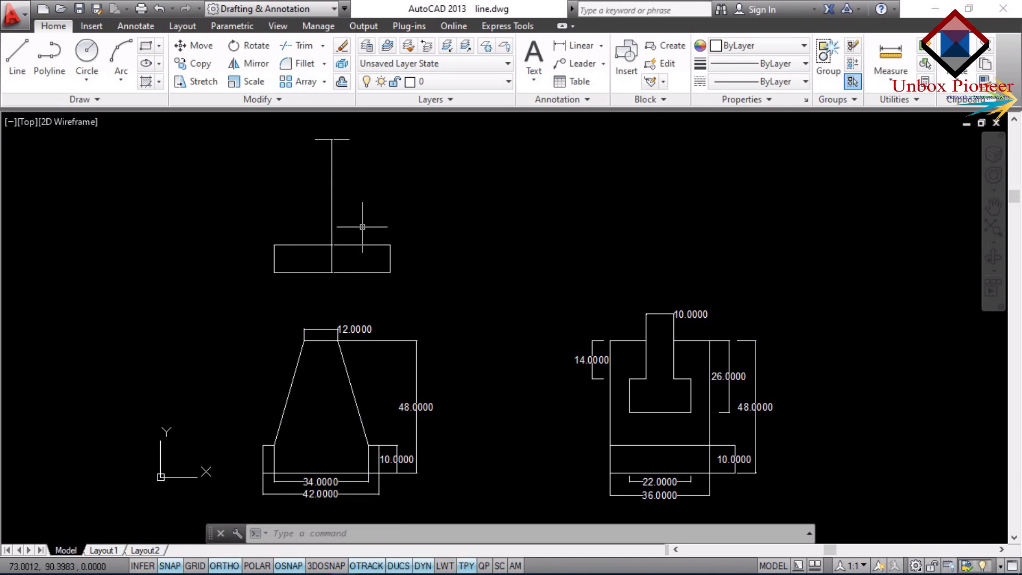
From the centre line's bottom end, draw 17 units right along the base, then straight up to the rectangle's top edge.
{"action": "type", "text": "l"}
{"action": "key", "text": "Return"}
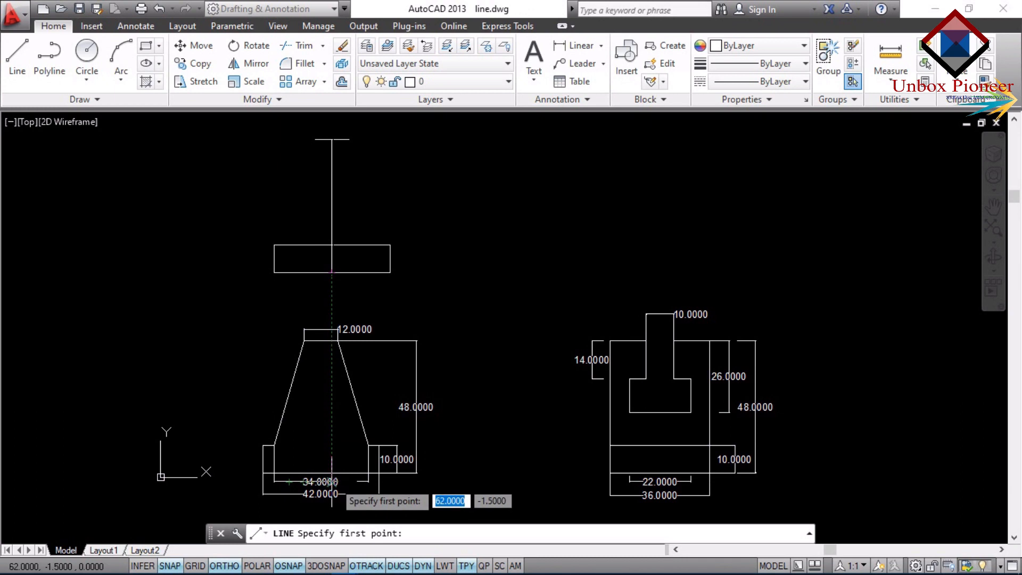
{"action": "left_click", "coordinate": [332, 272]}
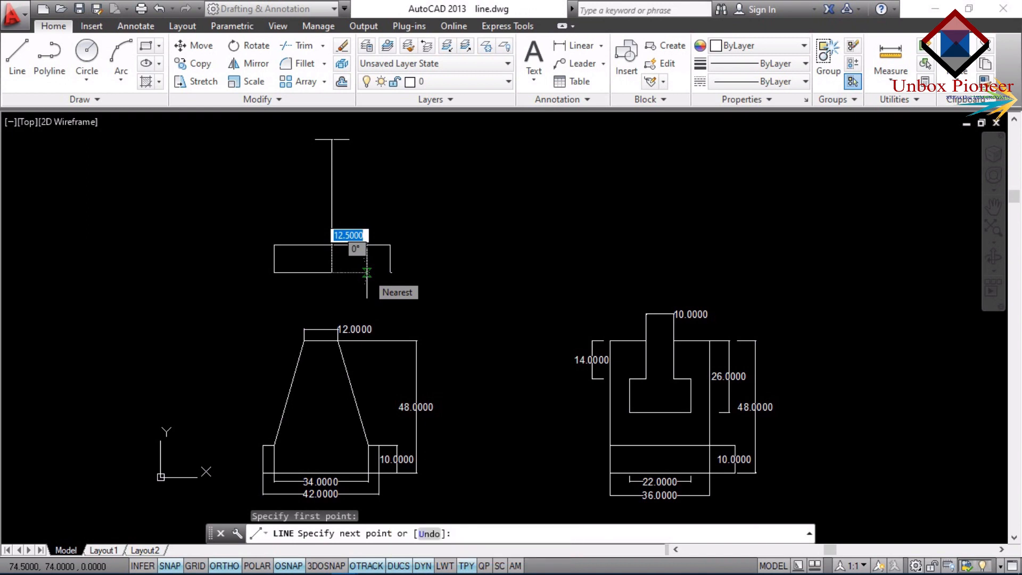
{"action": "type", "text": "17"}
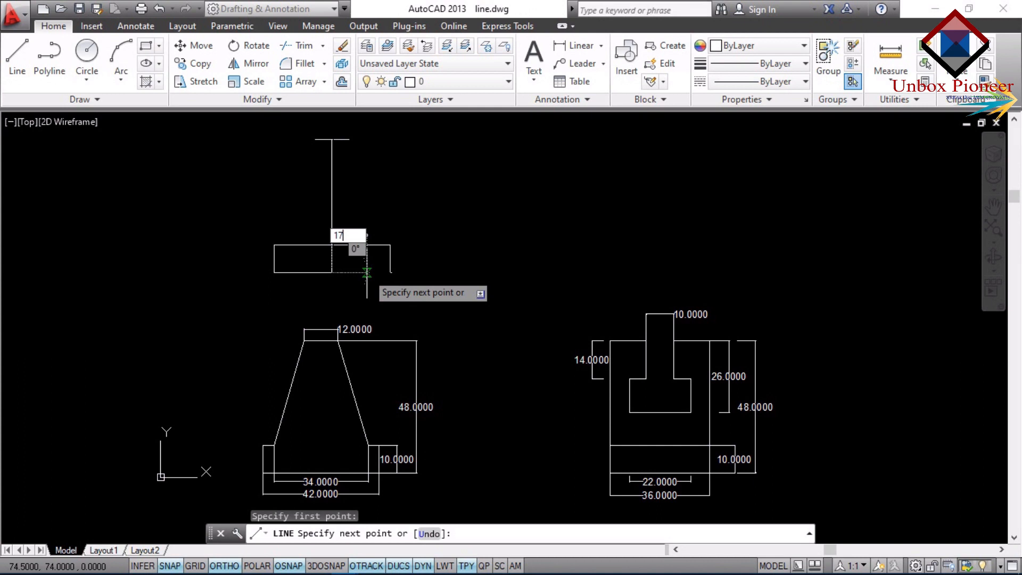
{"action": "key", "text": "Return"}
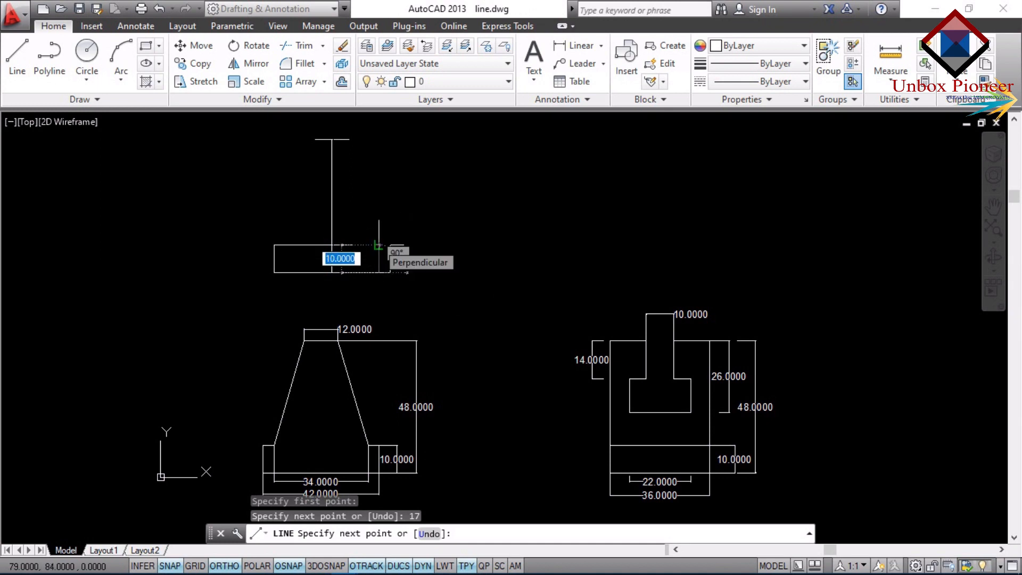
{"action": "left_click", "coordinate": [378, 245]}
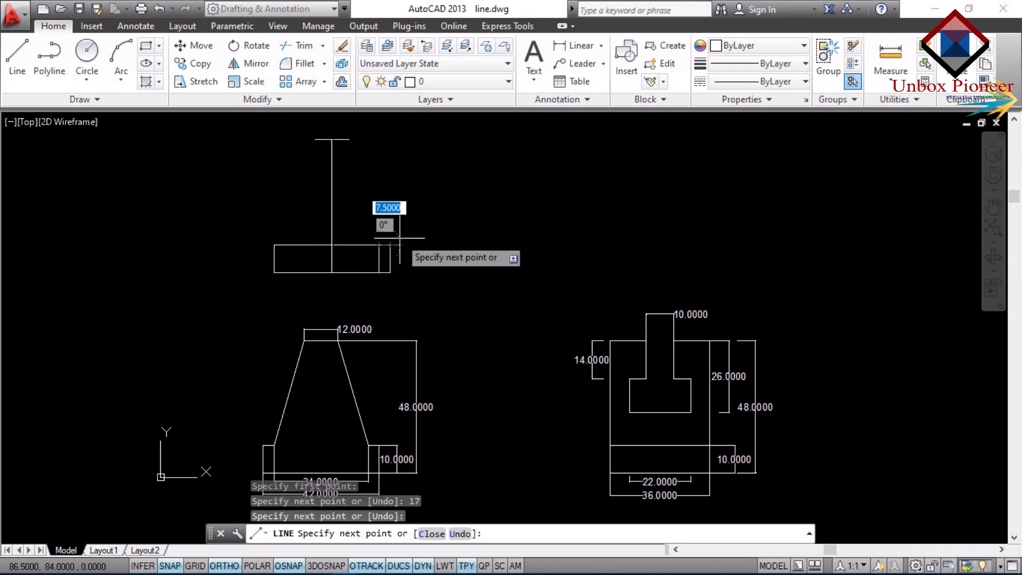
{"action": "key", "text": "Escape"}
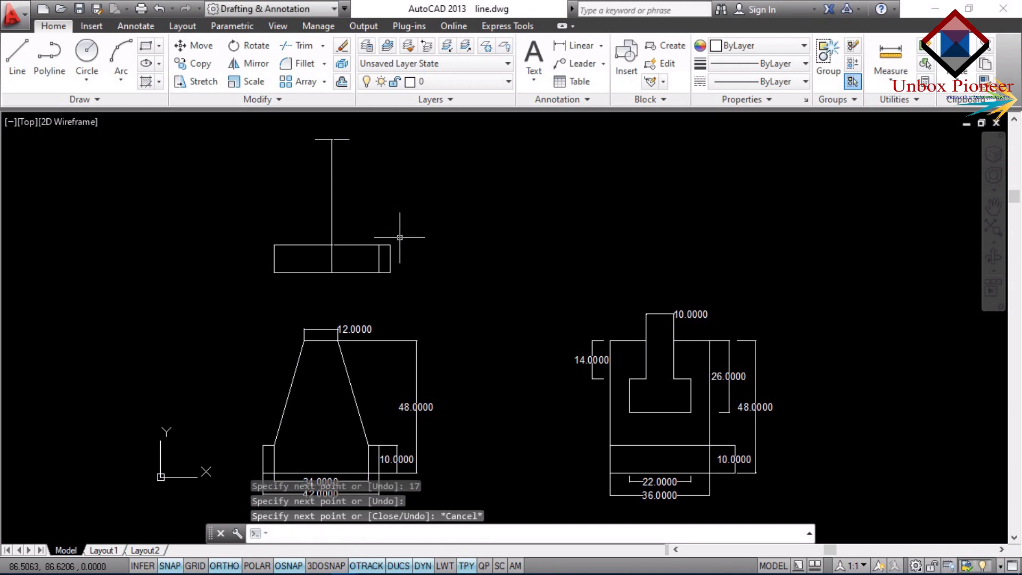
From the centre line's bottom end, draw 17 units left along the base, then straight up to the rectangle's top edge.
{"action": "key", "text": "Return"}
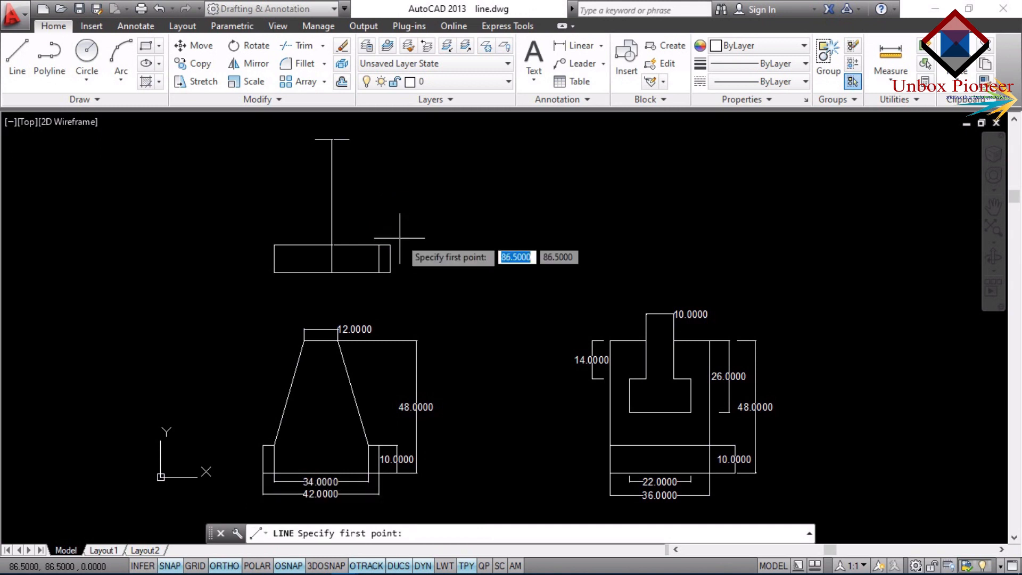
{"action": "left_click", "coordinate": [331, 272]}
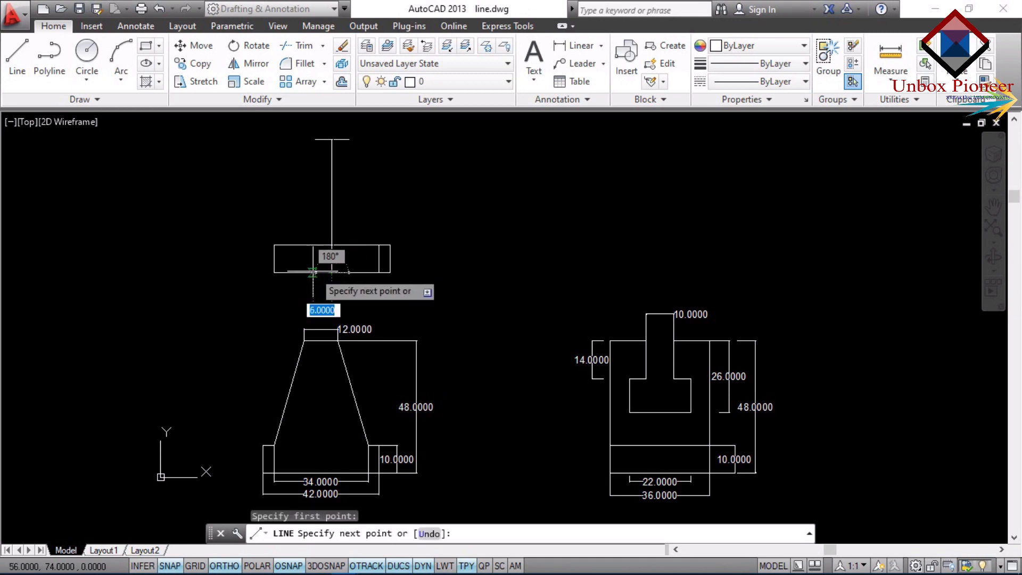
{"action": "type", "text": "17"}
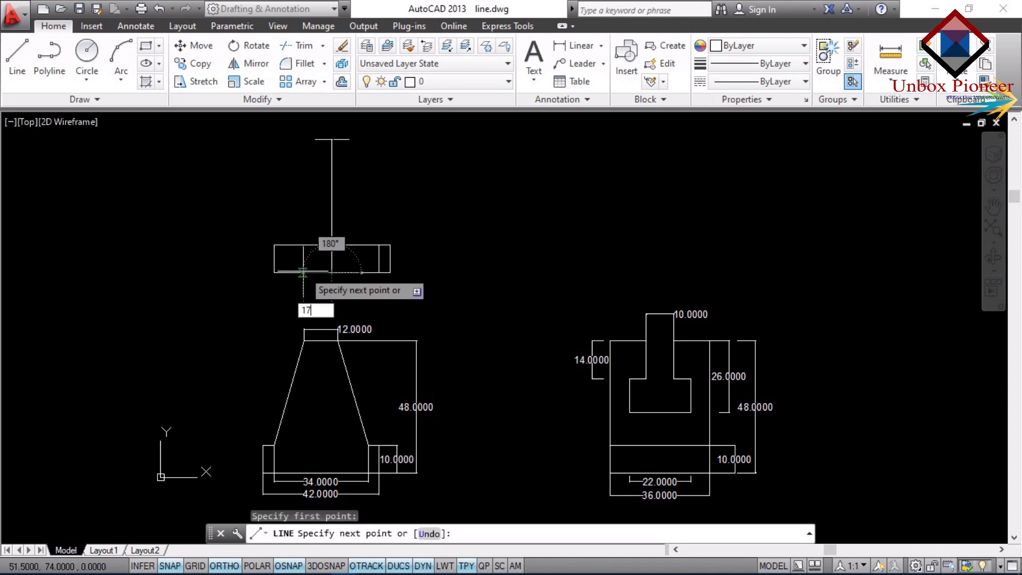
{"action": "key", "text": "Return"}
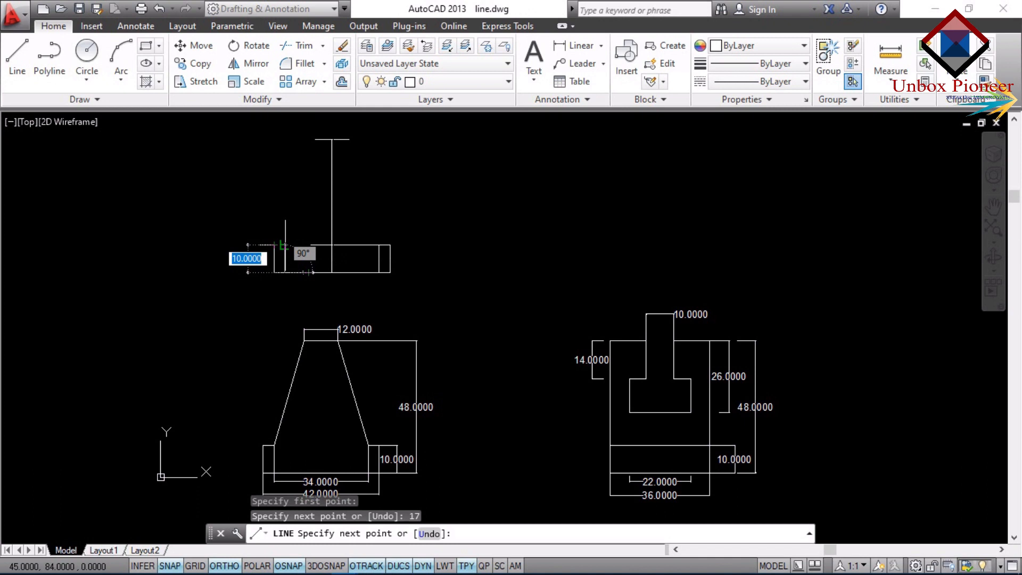
{"action": "left_click", "coordinate": [284, 245]}
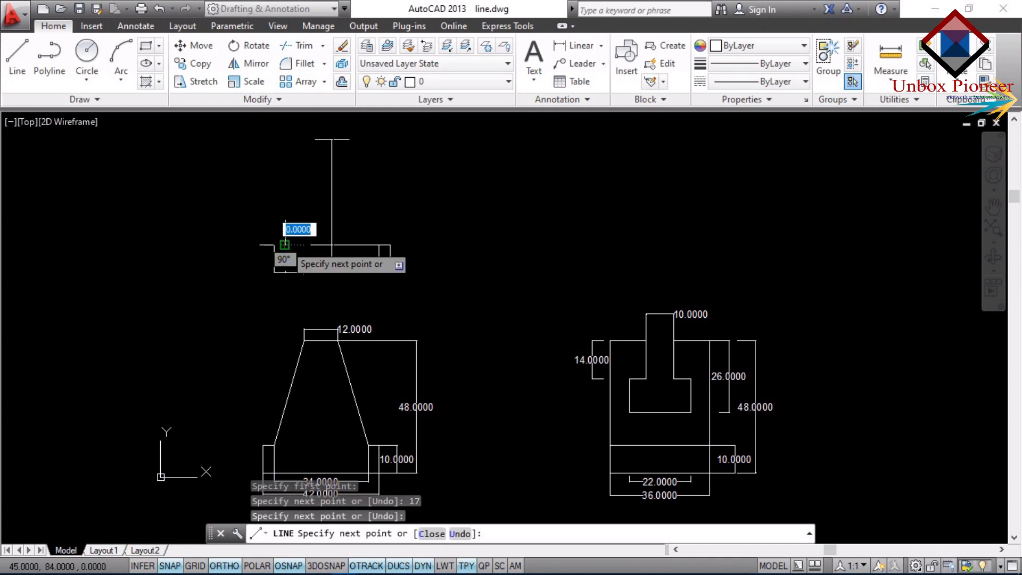
{"action": "key", "text": "Escape"}
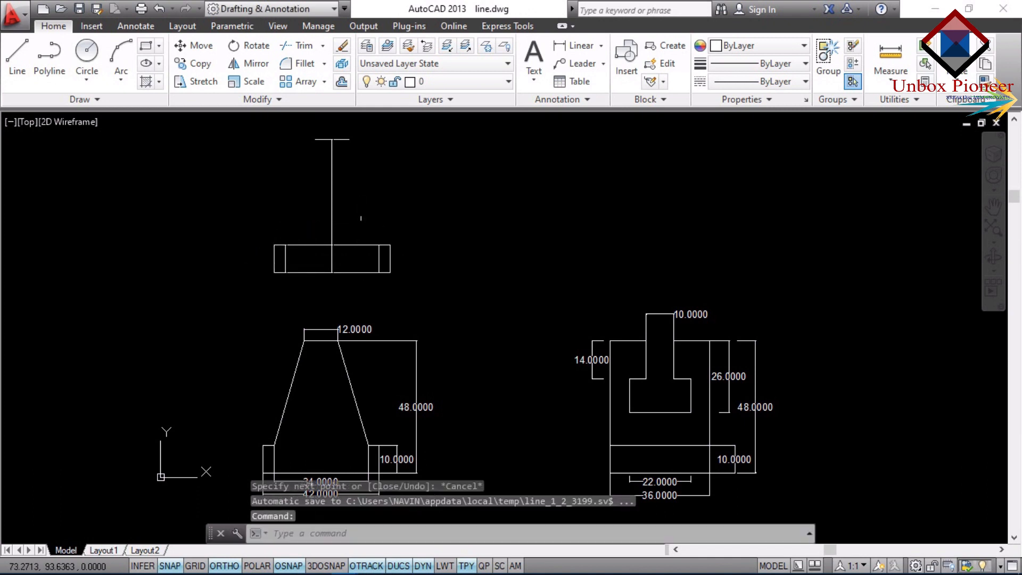
Delete the two 17-unit helper lines lying on the rectangle's bottom edge.
{"action": "left_click", "coordinate": [356, 273]}
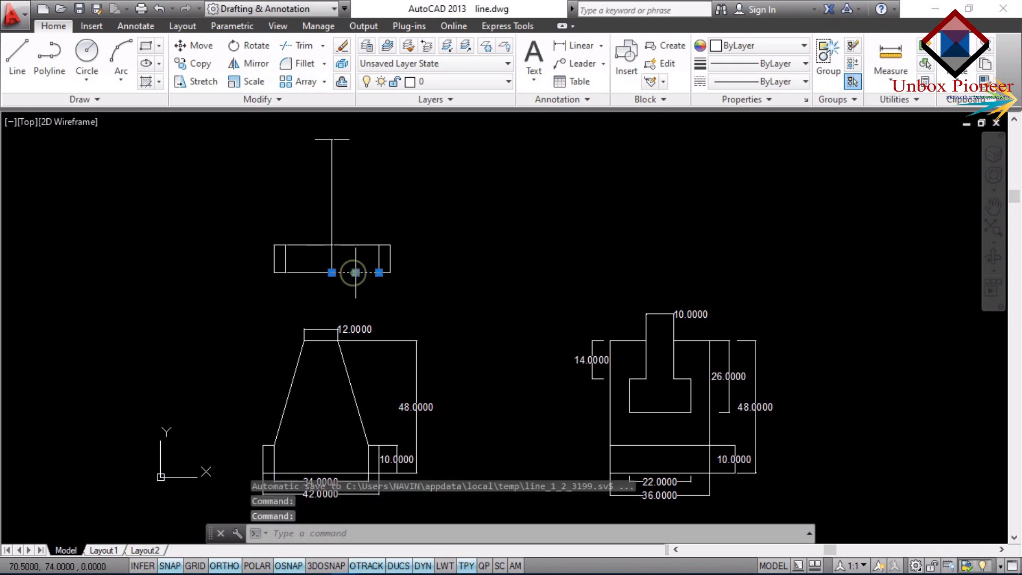
{"action": "key", "text": "Delete"}
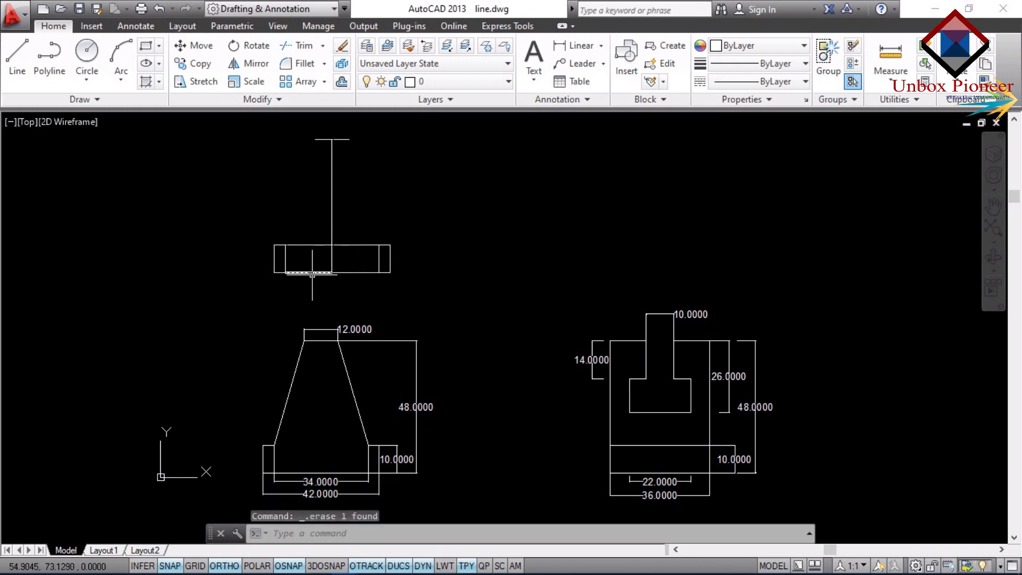
{"action": "left_click", "coordinate": [312, 273]}
{"action": "key", "text": "Delete"}
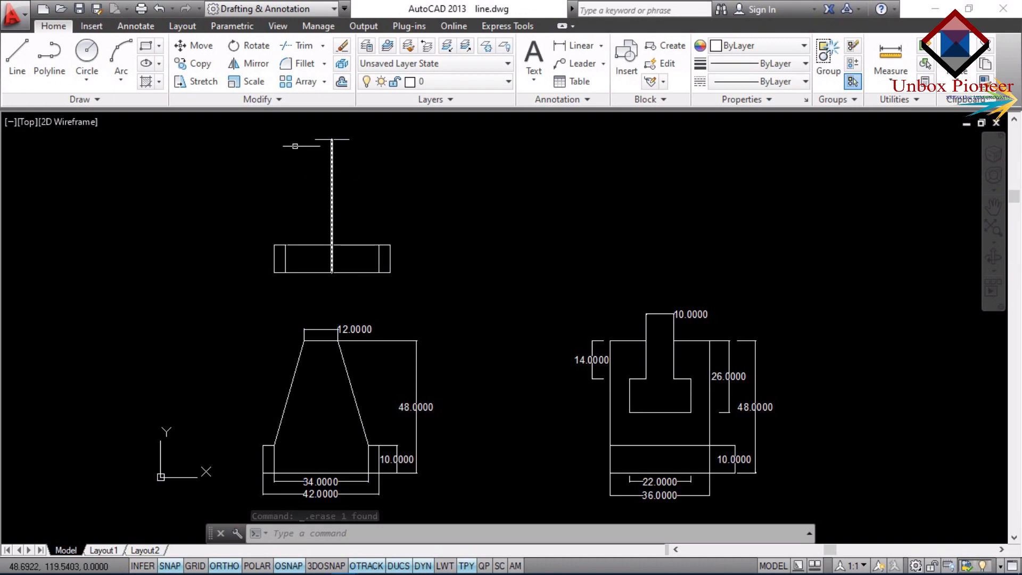
Draw the left slanted side from the top line's left end to the upper end of the rectangle's left inner vertical.
{"action": "type", "text": "l"}
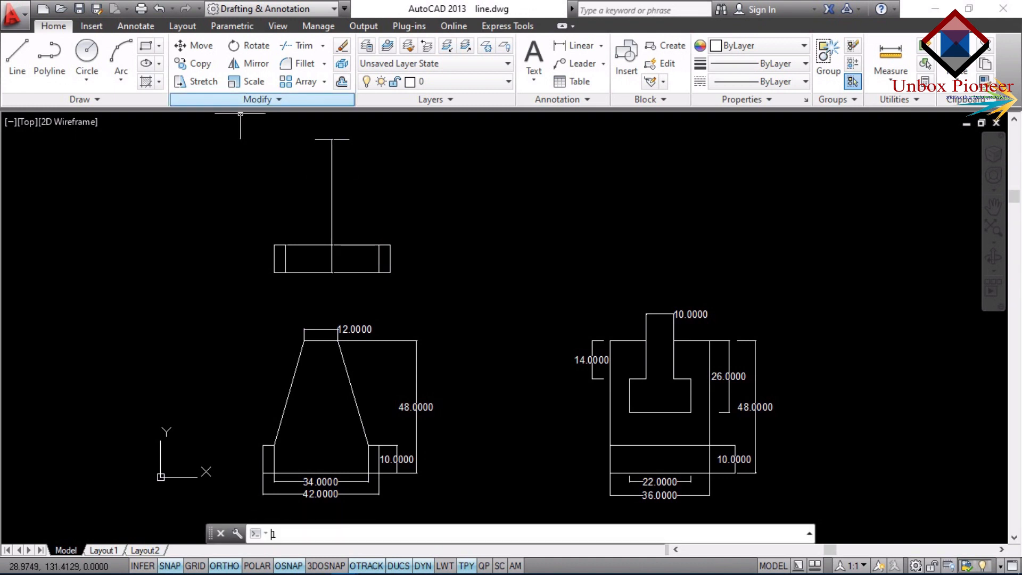
{"action": "key", "text": "Return"}
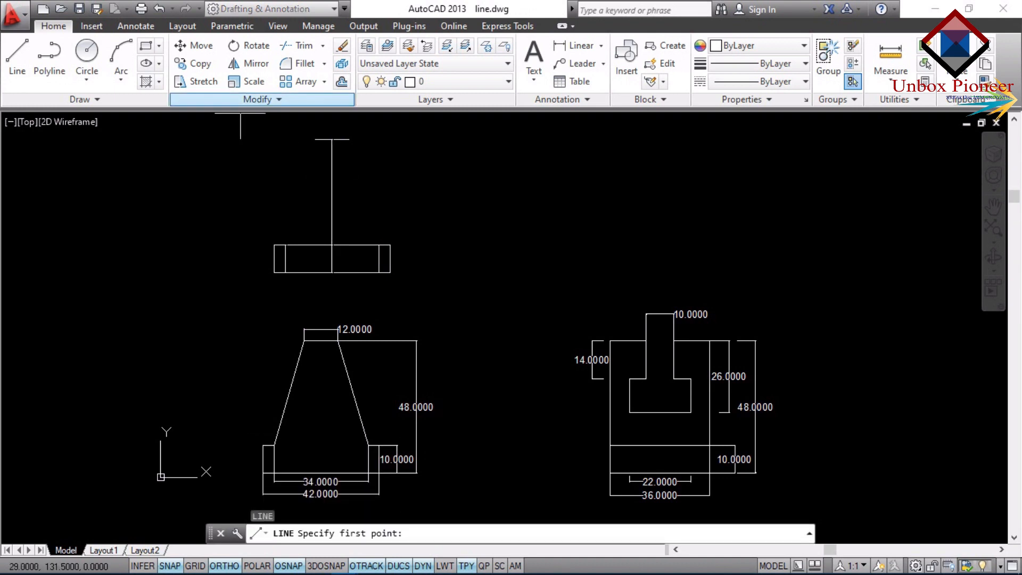
{"action": "left_click", "coordinate": [315, 139]}
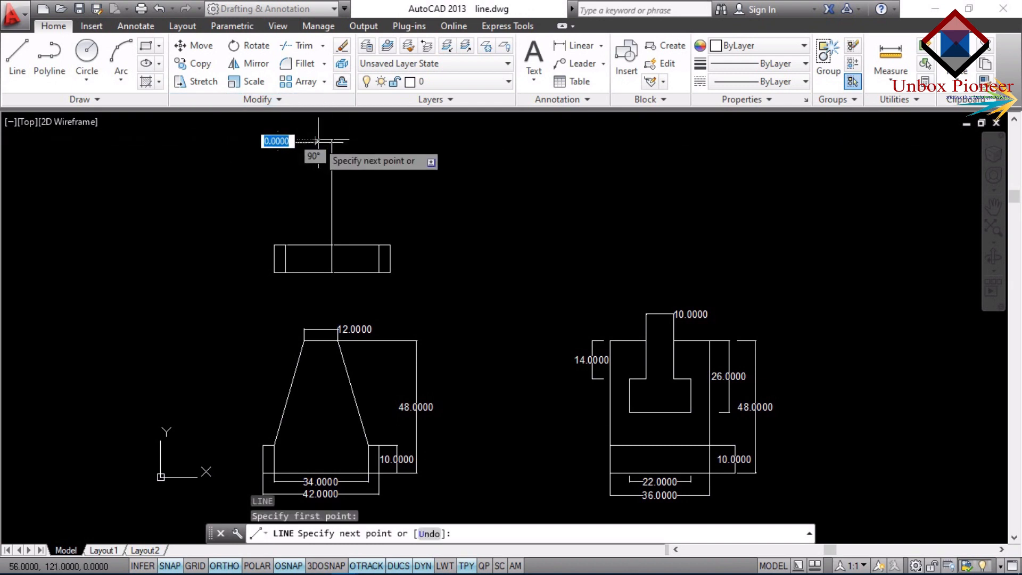
{"action": "left_click", "coordinate": [287, 243]}
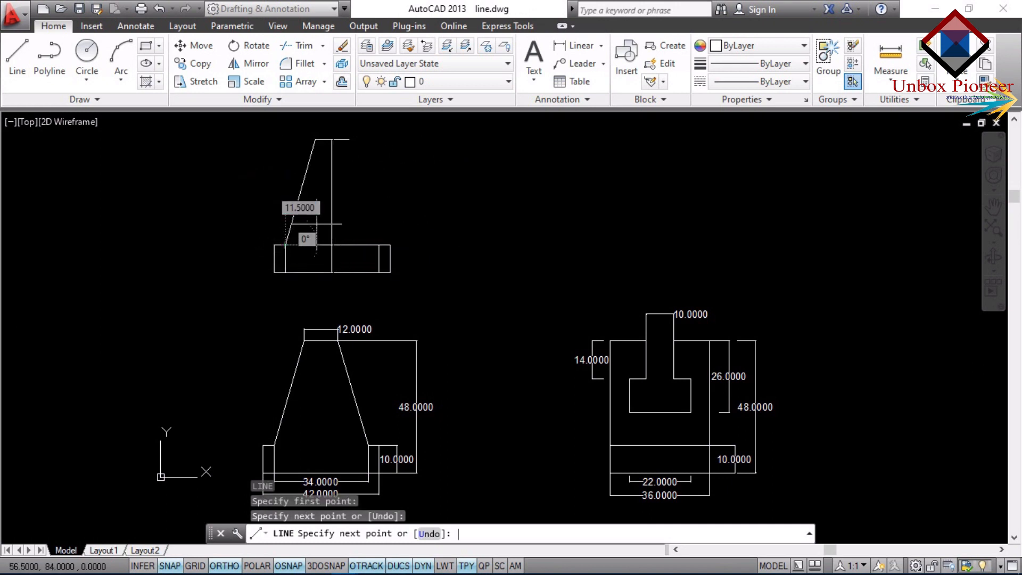
{"action": "key", "text": "Escape"}
Draw the right slanted side from the top line's right end to the upper end of the rectangle's right inner vertical.
{"action": "key", "text": "Return"}
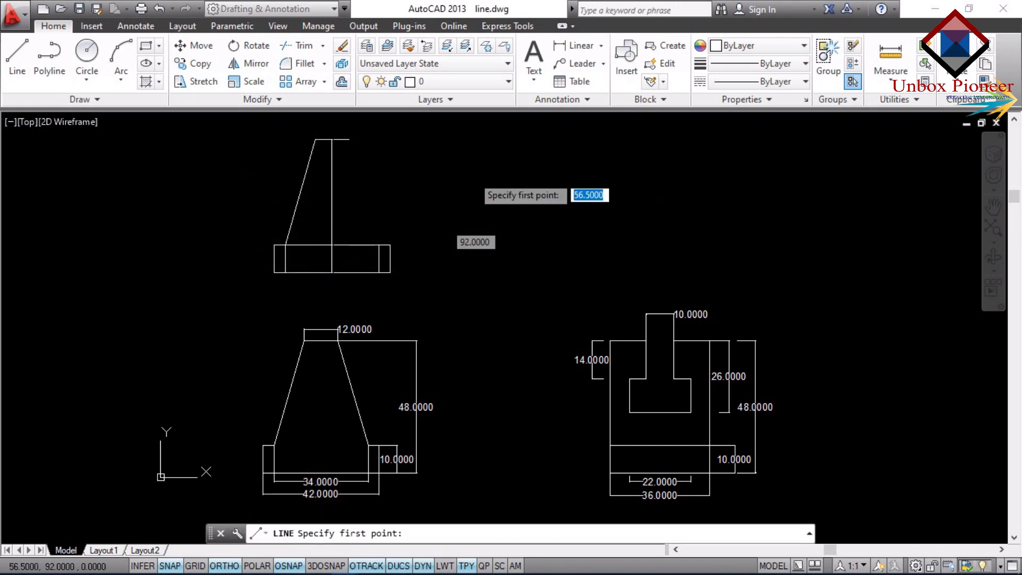
{"action": "left_click", "coordinate": [349, 139]}
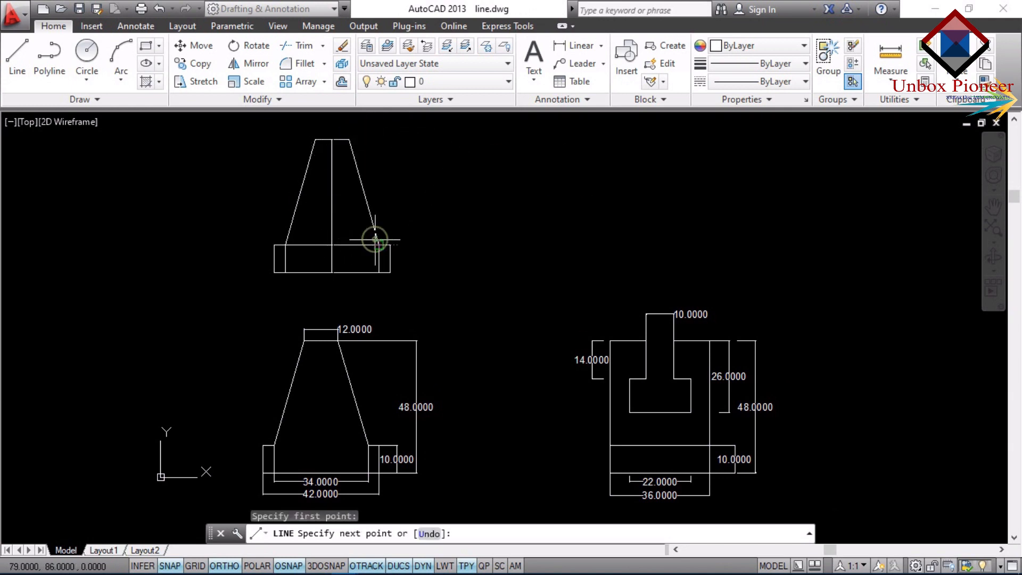
{"action": "left_click", "coordinate": [379, 244]}
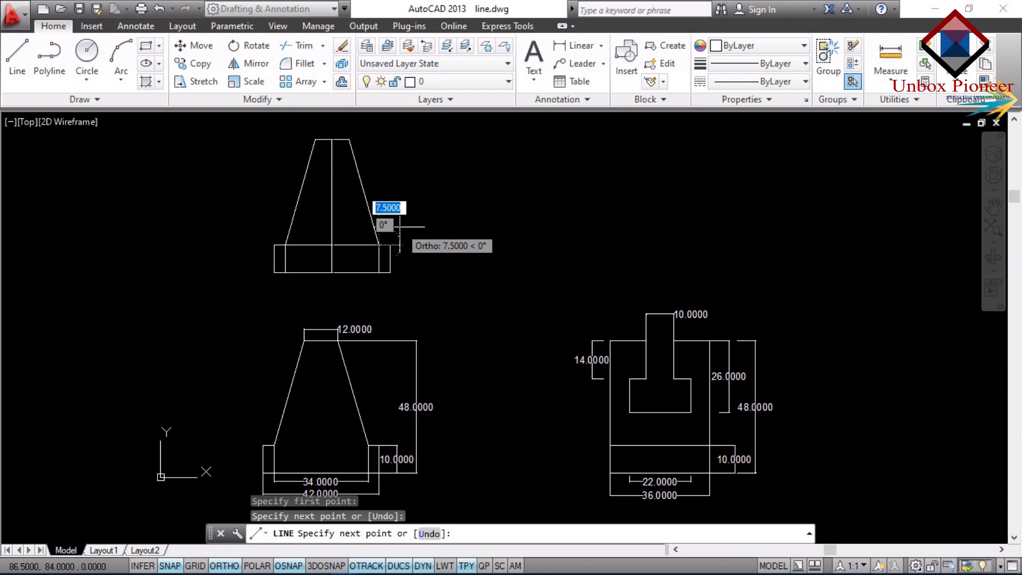
Erase the vertical centre line and the two inner verticals inside the base rectangle of the redrawn tapered figure.
{"action": "key", "text": "Escape"}
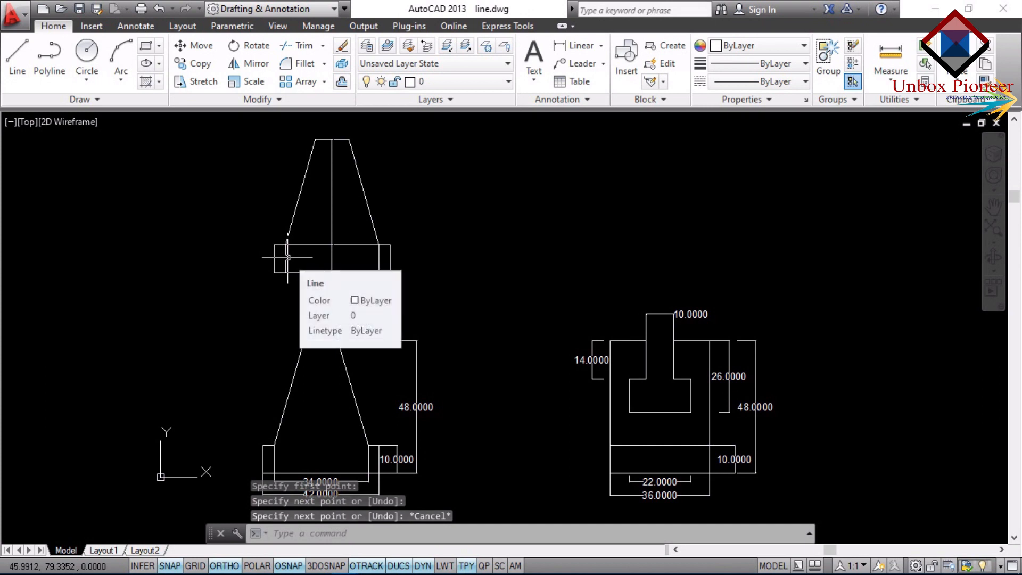
{"action": "key", "text": "Escape"}
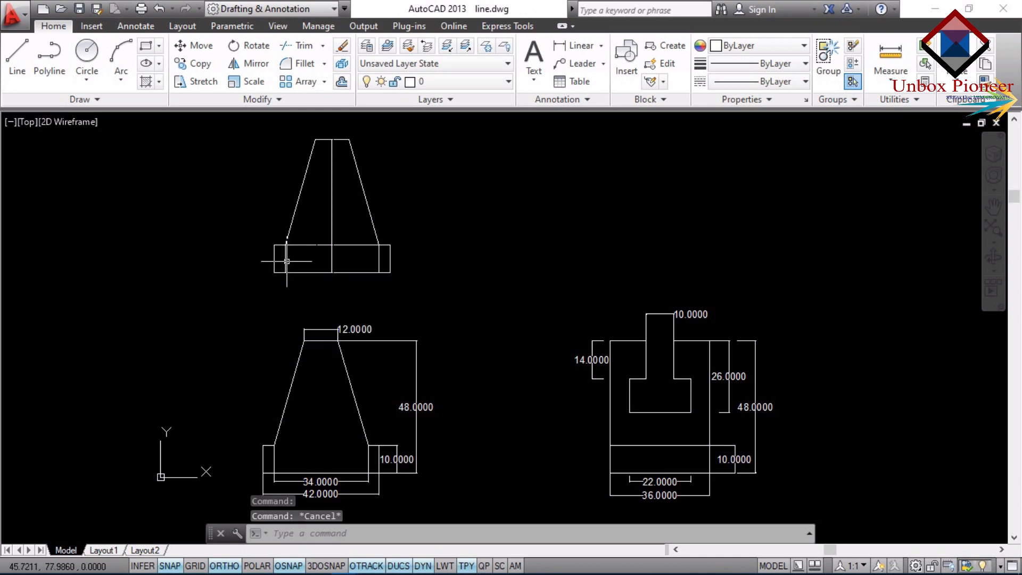
{"action": "left_click", "coordinate": [287, 261]}
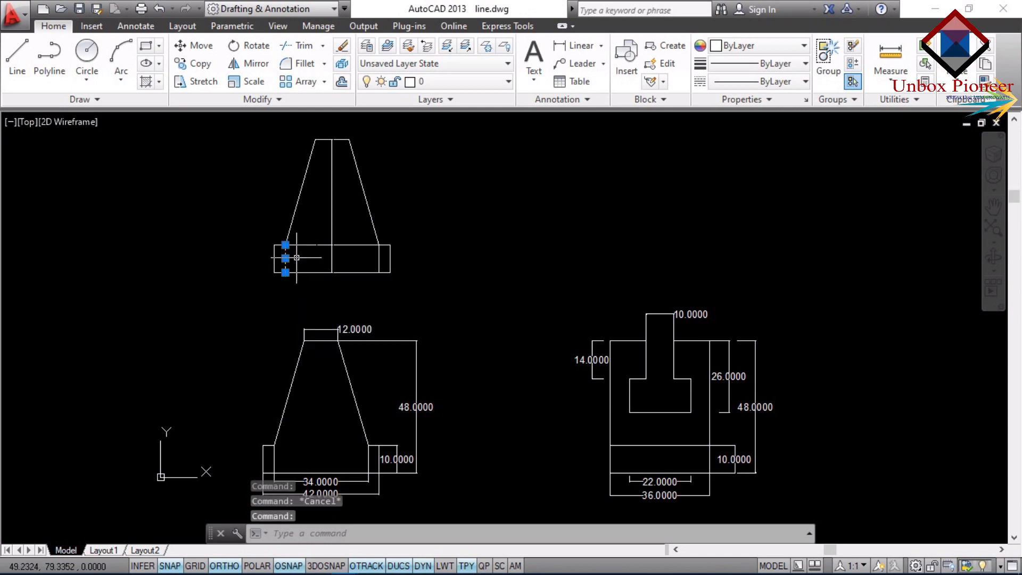
{"action": "left_click", "coordinate": [379, 262]}
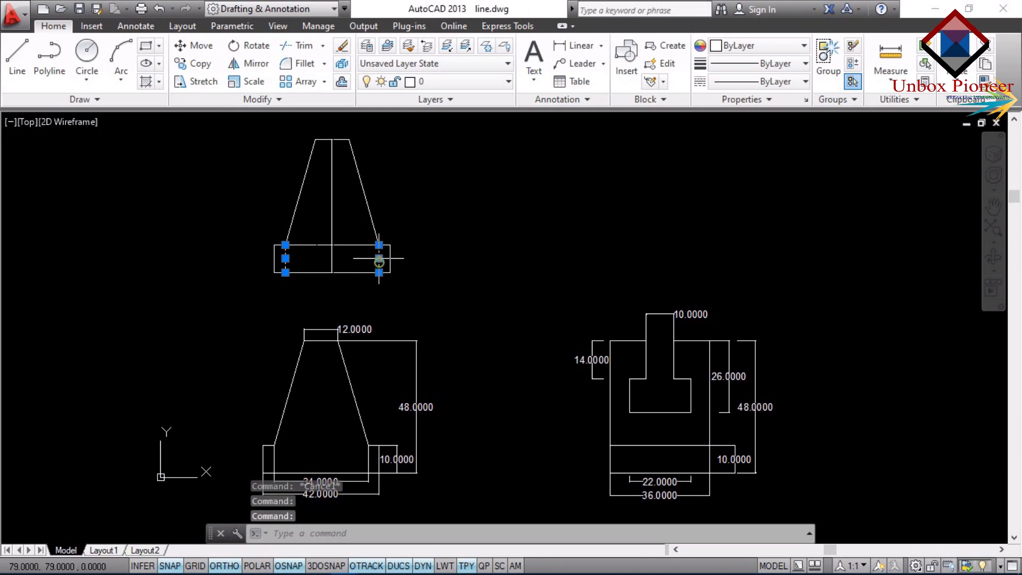
{"action": "left_click", "coordinate": [332, 222]}
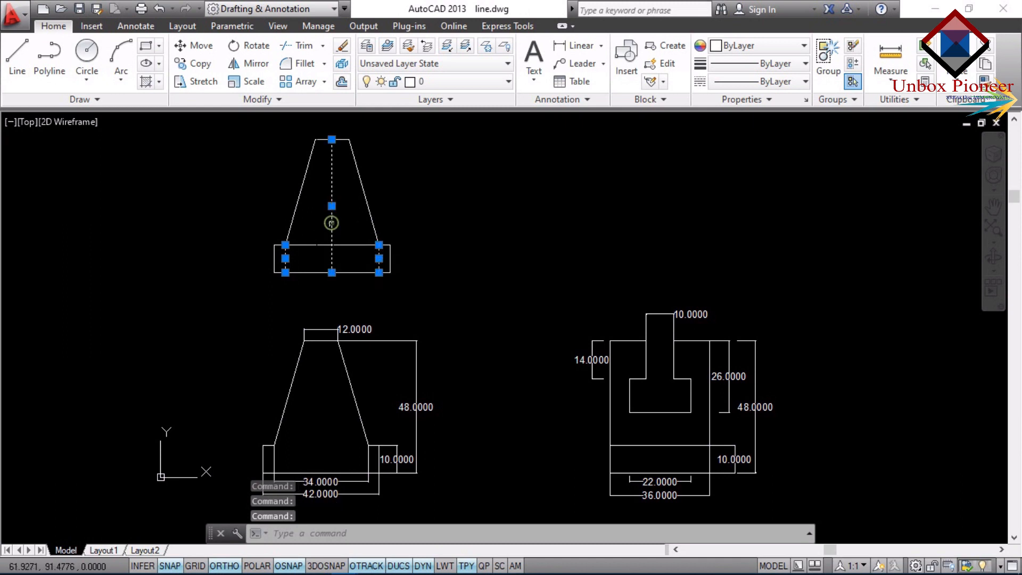
{"action": "type", "text": "E"}
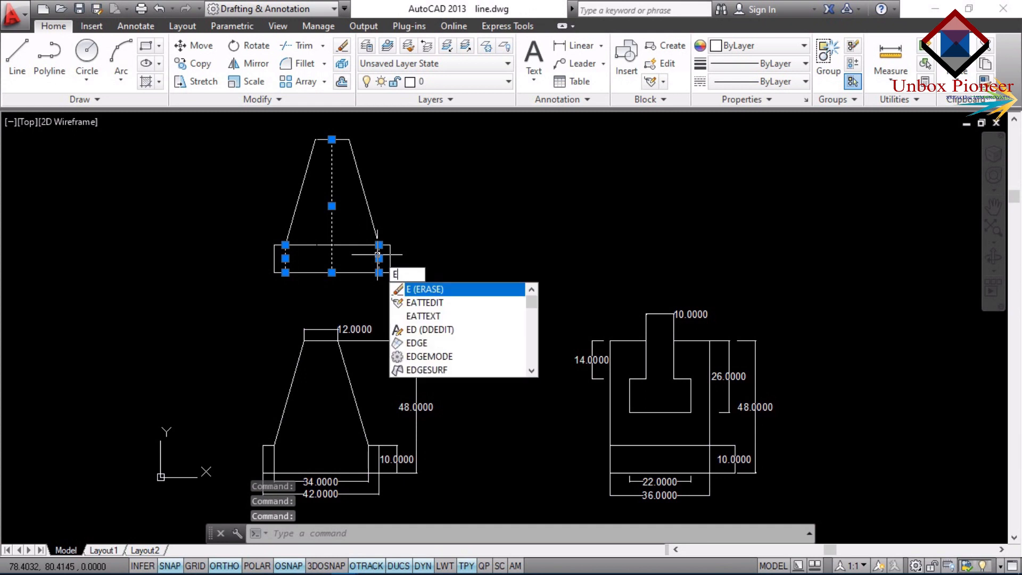
{"action": "key", "text": "Return"}
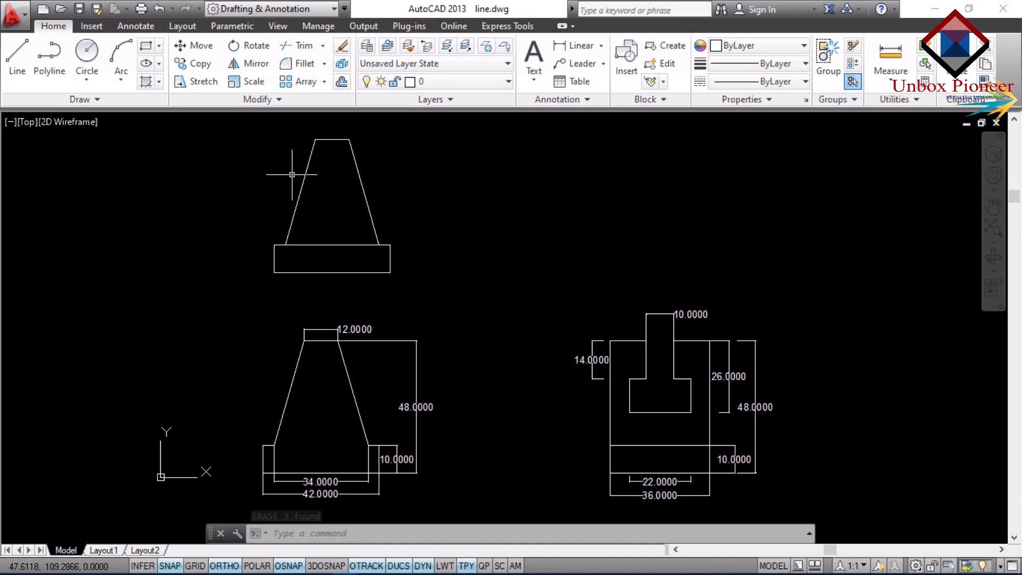
Erase the full-width top edge of the base rectangle below the slanted sides.
{"action": "left_click", "coordinate": [322, 245]}
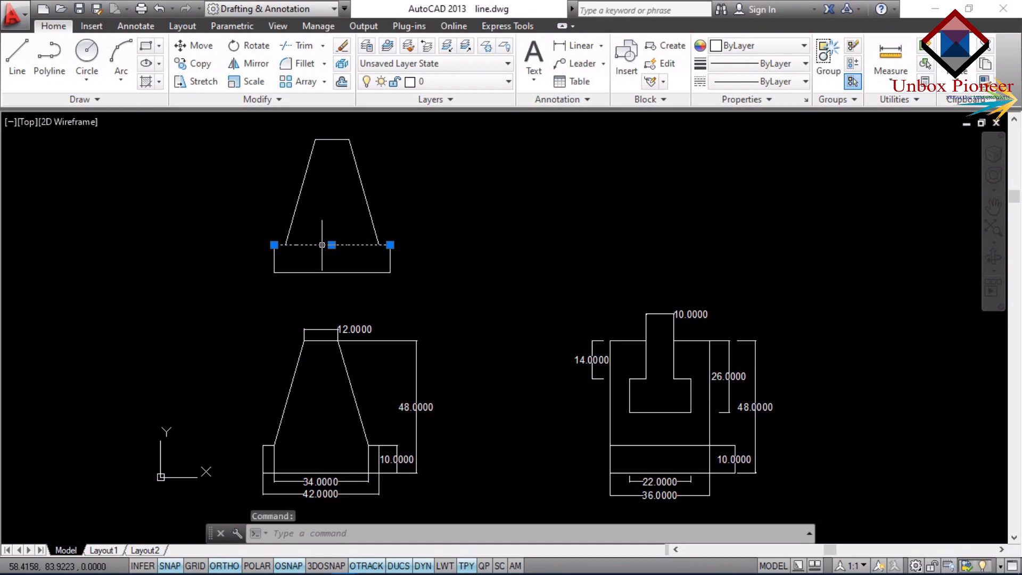
{"action": "type", "text": "e"}
{"action": "key", "text": "Return"}
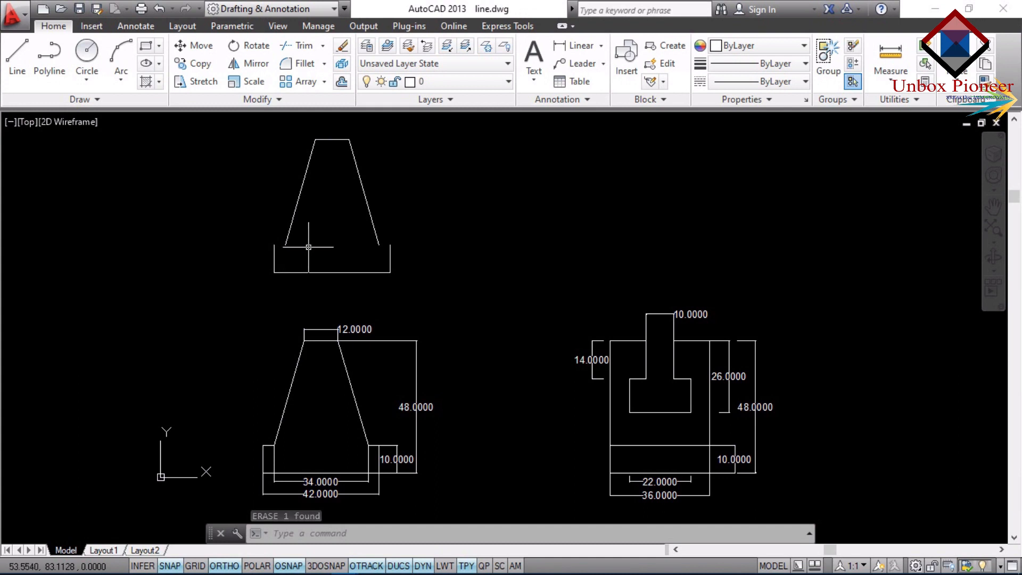
Draw the left shoulder line from the base's upper-left corner to the lower end of the left slanted side.
{"action": "type", "text": "l"}
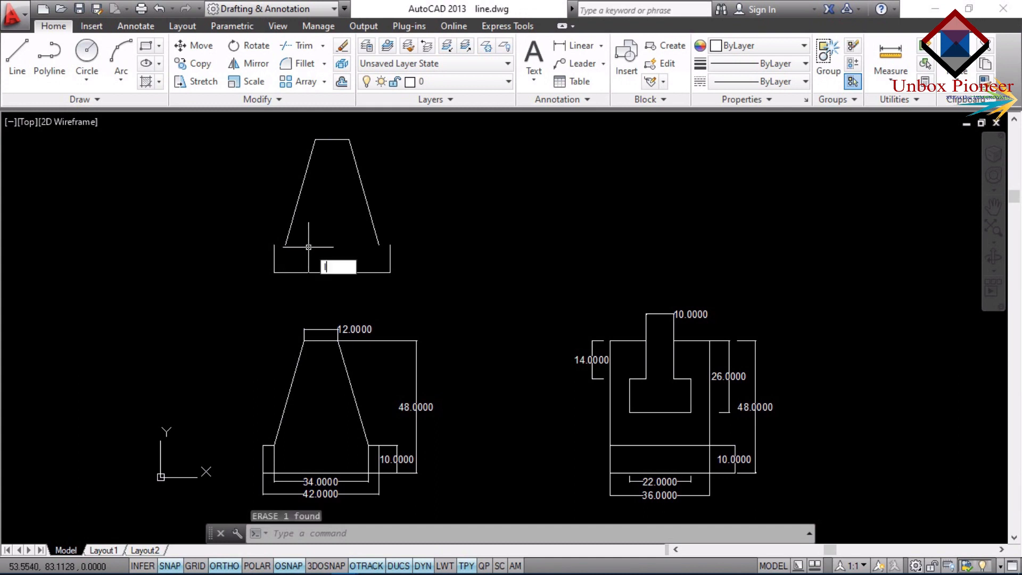
{"action": "key", "text": "Return"}
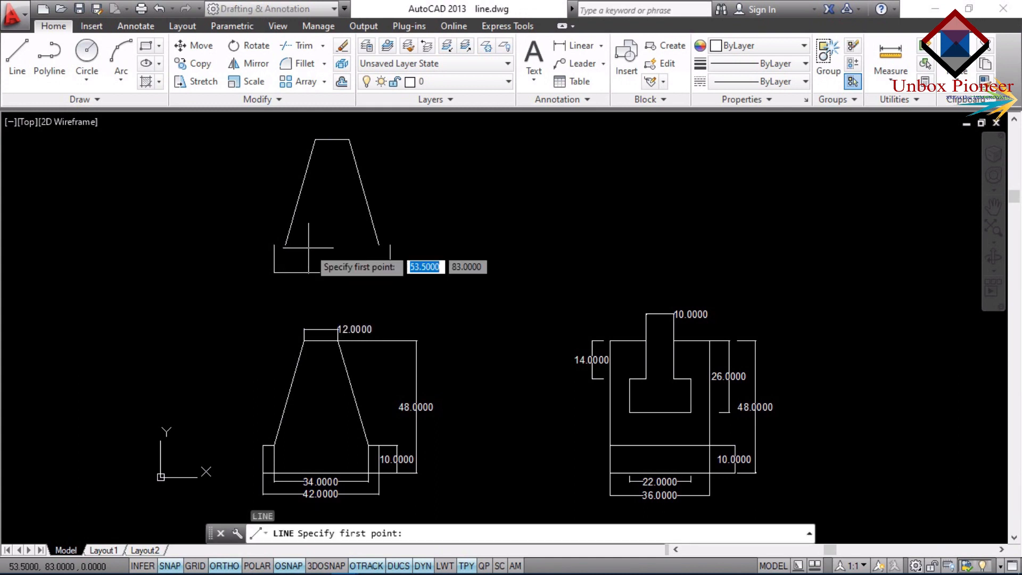
{"action": "left_click", "coordinate": [274, 246]}
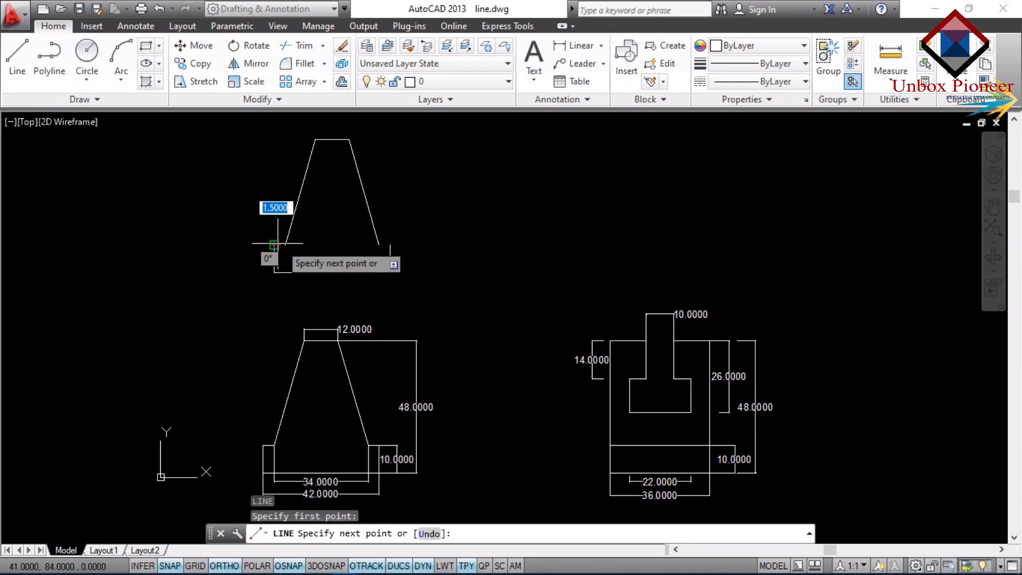
{"action": "scroll", "coordinate": [281, 244], "scroll_direction": "up", "scroll_amount": 4}
{"action": "scroll", "coordinate": [287, 247], "scroll_direction": "up", "scroll_amount": 2}
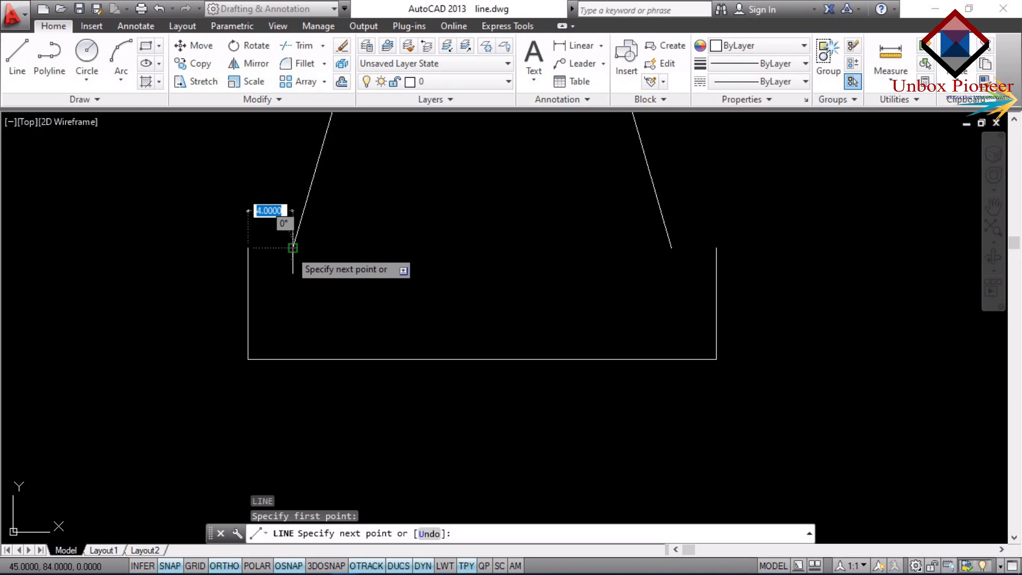
{"action": "left_click", "coordinate": [293, 247]}
{"action": "scroll", "coordinate": [293, 248], "scroll_direction": "down", "scroll_amount": 5}
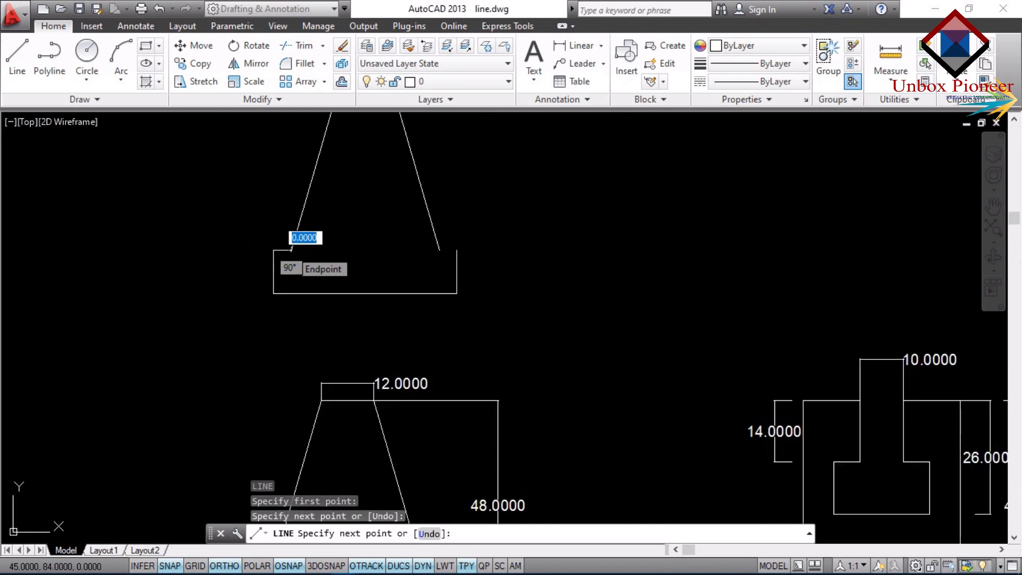
{"action": "key", "text": "Escape"}
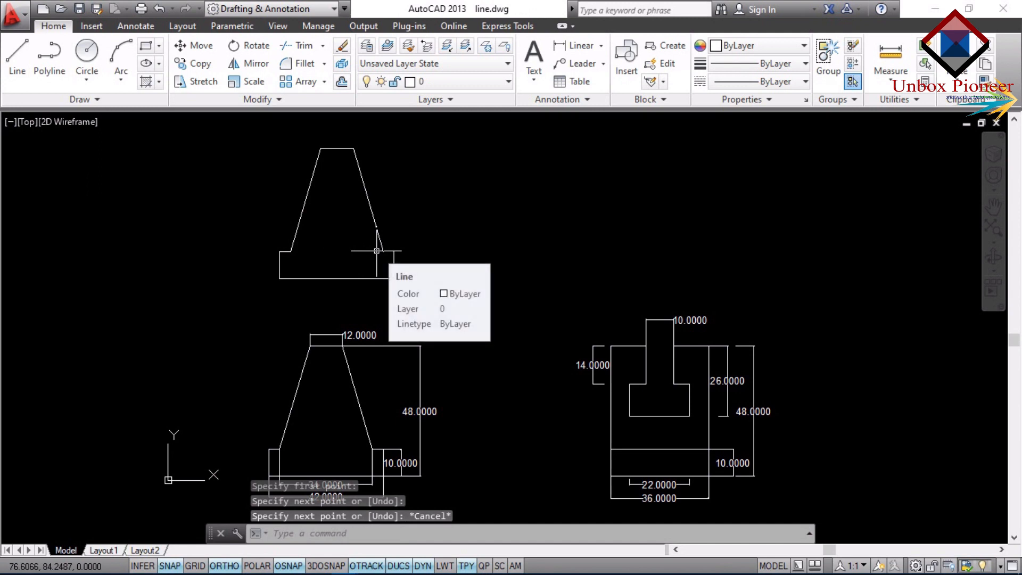
Draw the right shoulder line from the lower end of the right slanted side to the base's upper-right corner.
{"action": "type", "text": "l"}
{"action": "key", "text": "Return"}
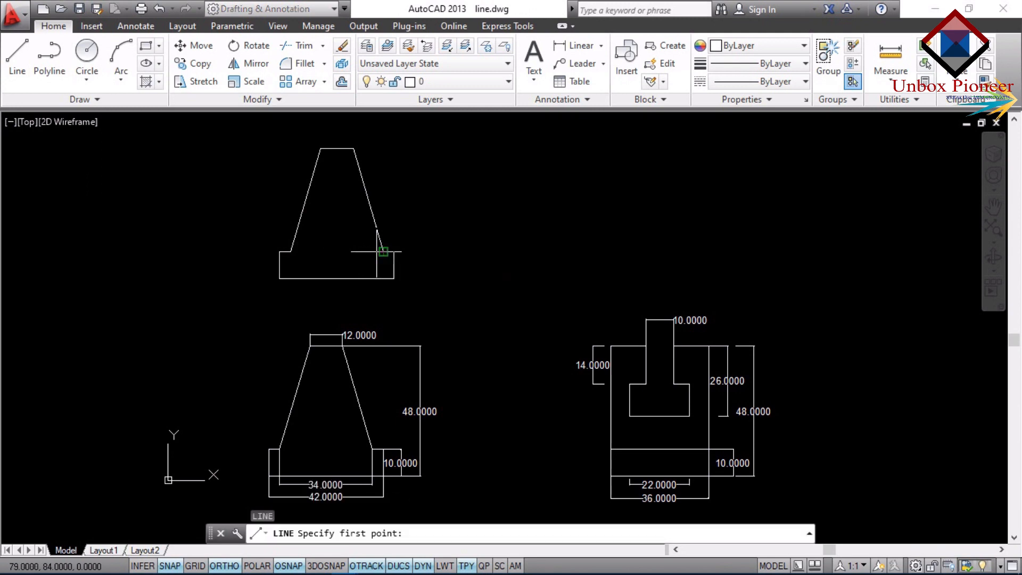
{"action": "scroll", "coordinate": [378, 249], "scroll_direction": "up", "scroll_amount": 6}
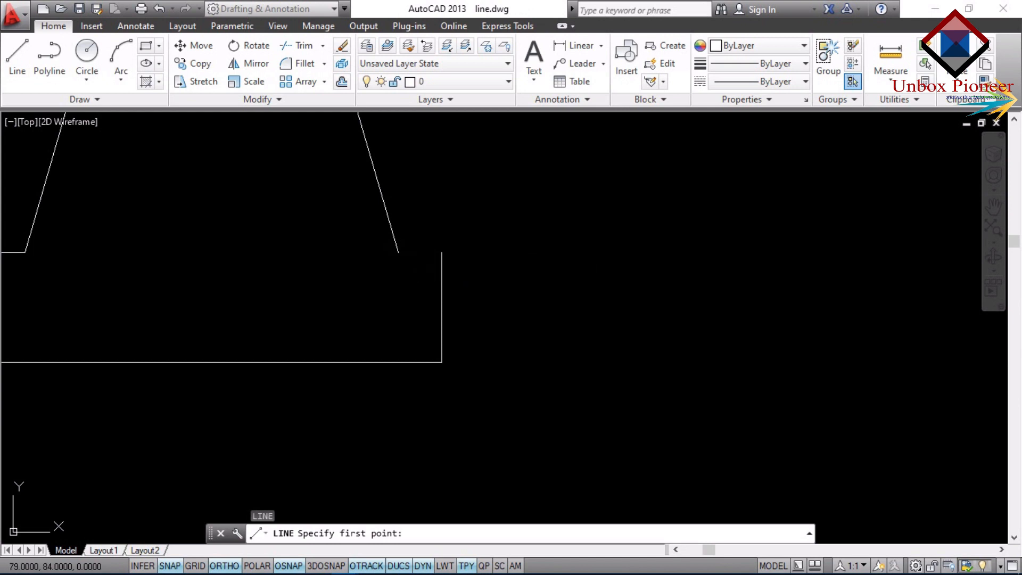
{"action": "left_click", "coordinate": [399, 251]}
{"action": "left_click", "coordinate": [441, 254]}
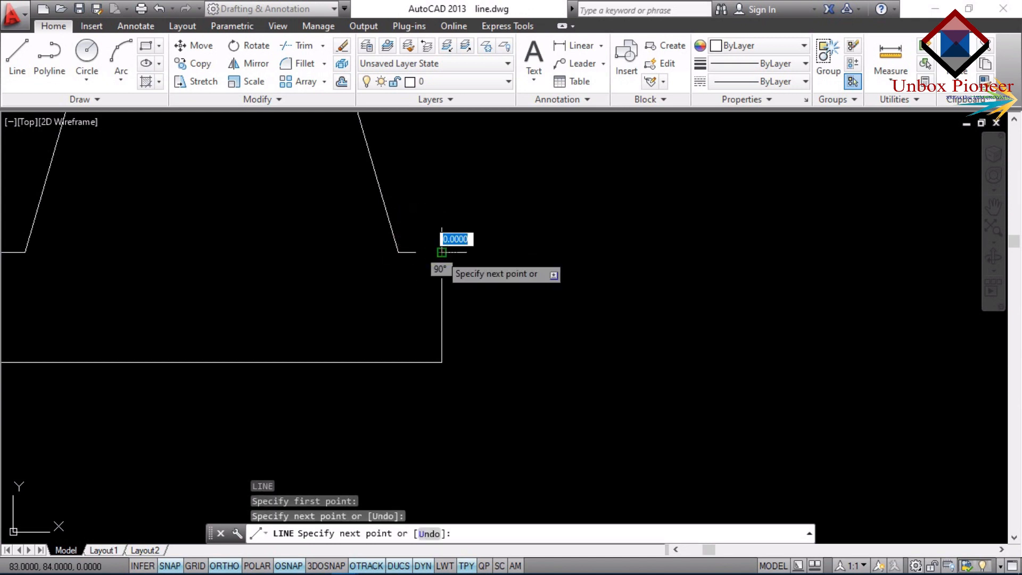
{"action": "key", "text": "Escape"}
{"action": "scroll", "coordinate": [440, 250], "scroll_direction": "down", "scroll_amount": 6}
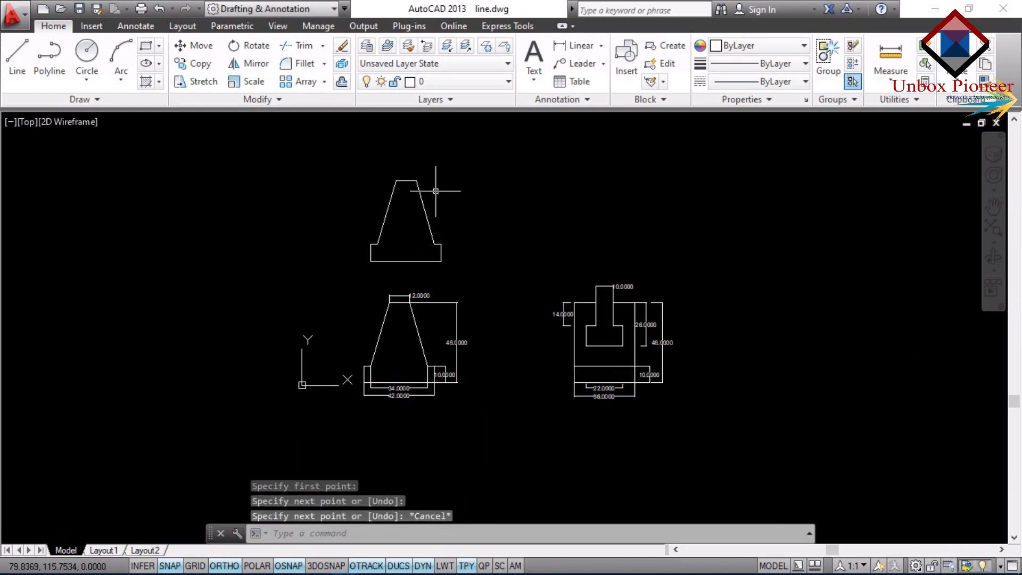
With the Line command, draw a base rectangle 36 units wide and 10 high in the empty area right of the dimensioned T-slot figure.
{"action": "scroll", "coordinate": [434, 189], "scroll_direction": "up", "scroll_amount": 3}
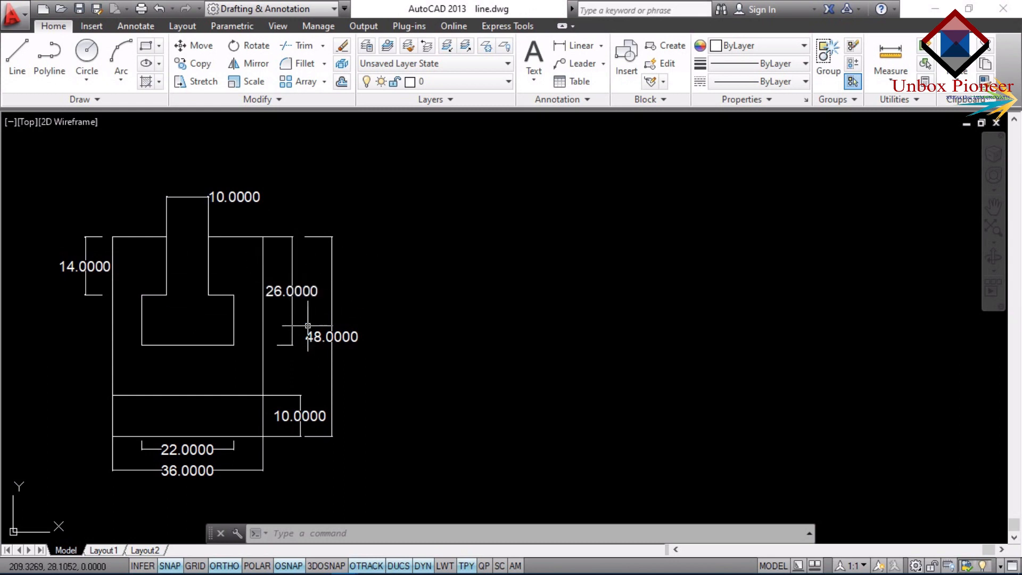
{"action": "type", "text": "L"}
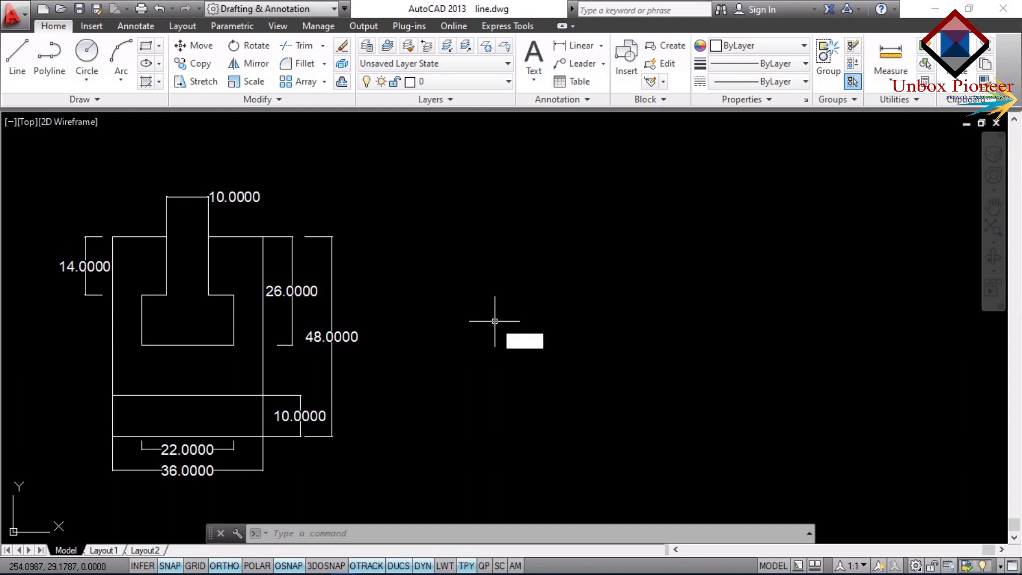
{"action": "key", "text": "Return"}
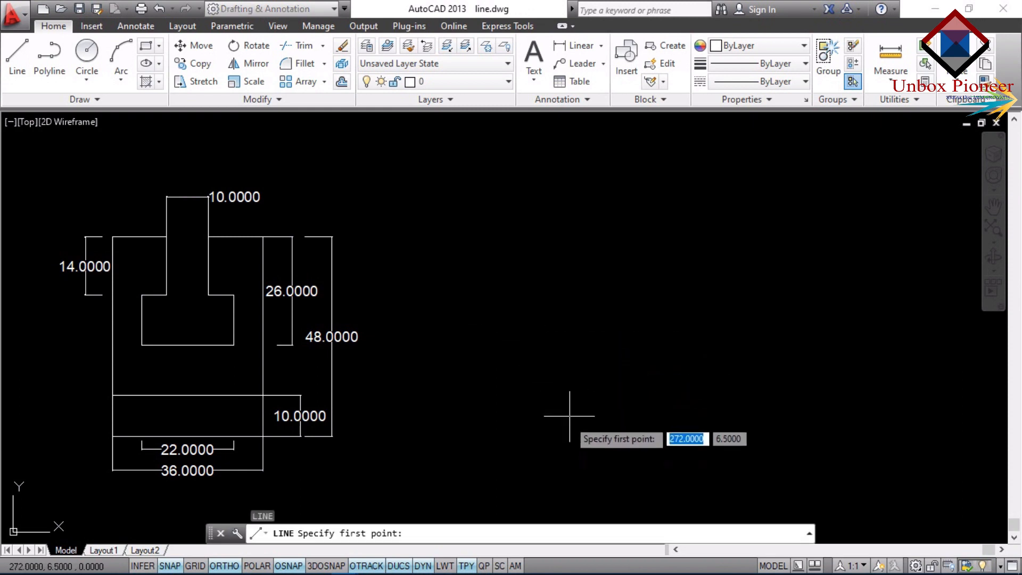
{"action": "left_click", "coordinate": [499, 433]}
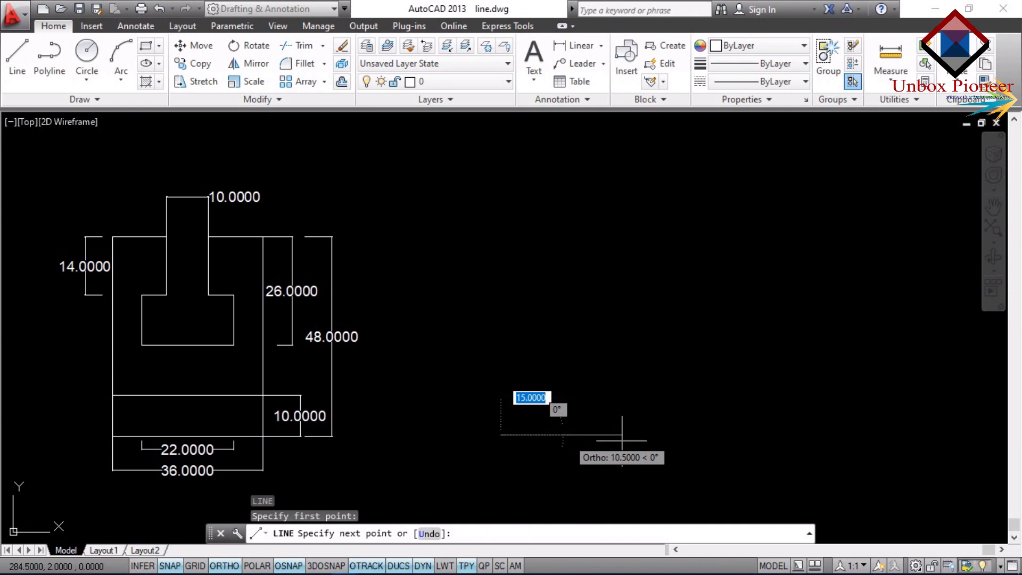
{"action": "type", "text": "36"}
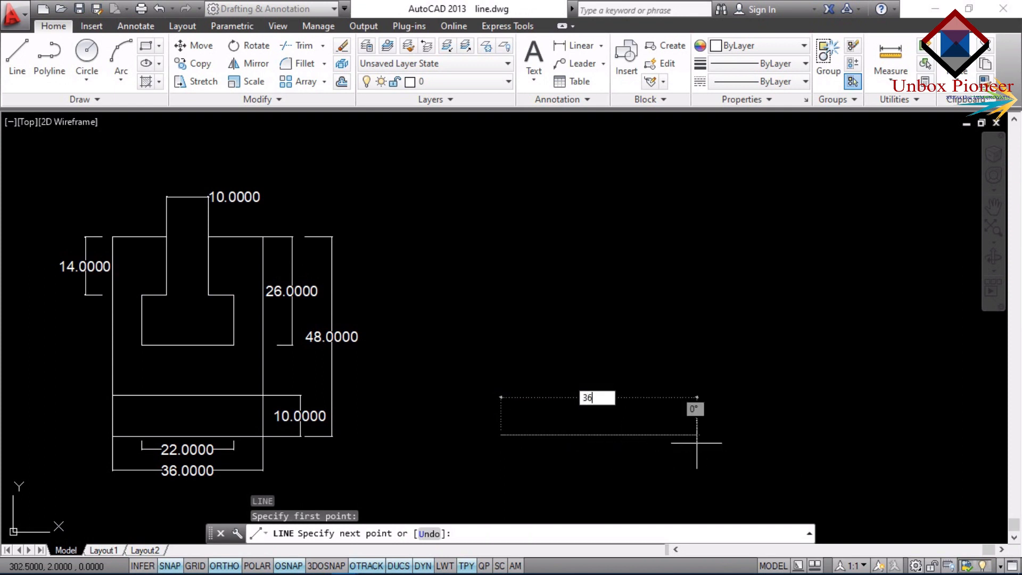
{"action": "key", "text": "Return"}
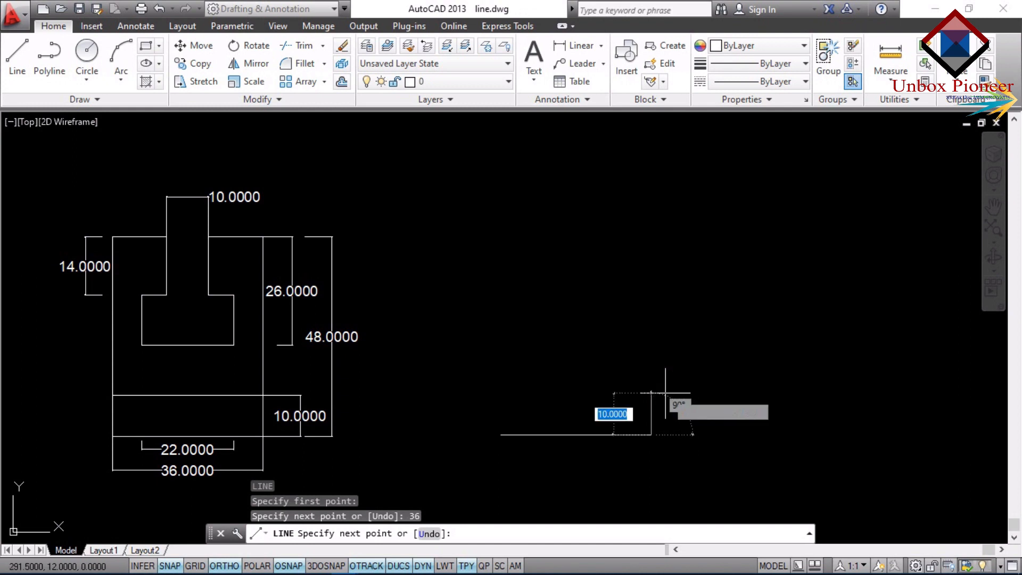
{"action": "type", "text": "10"}
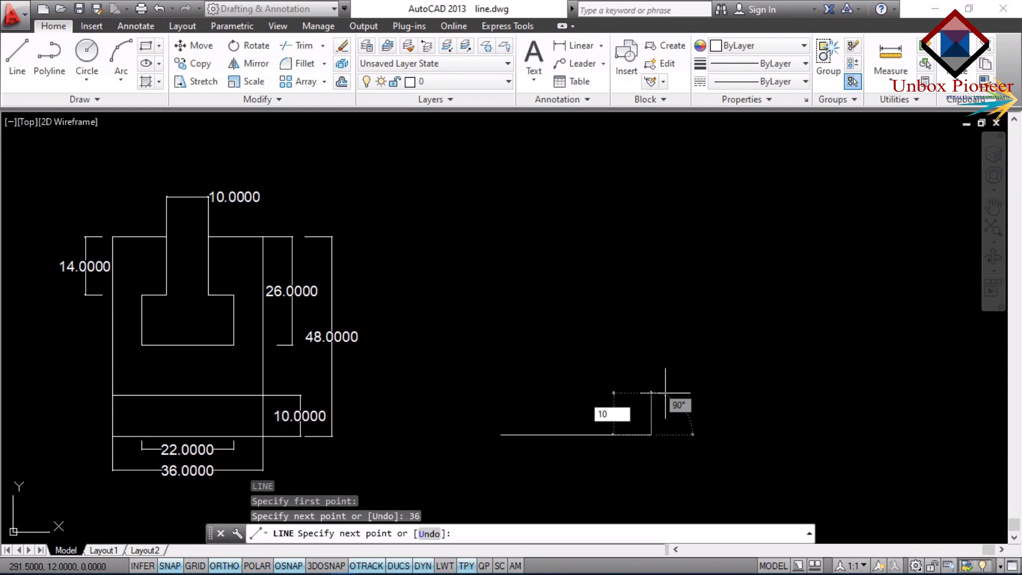
{"action": "key", "text": "Return"}
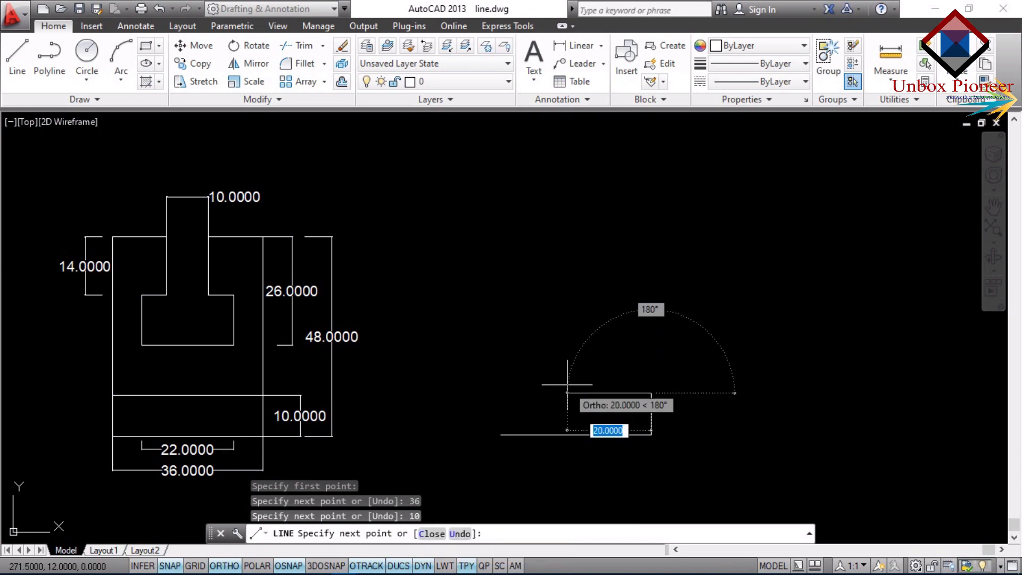
{"action": "type", "text": "36"}
{"action": "key", "text": "Return"}
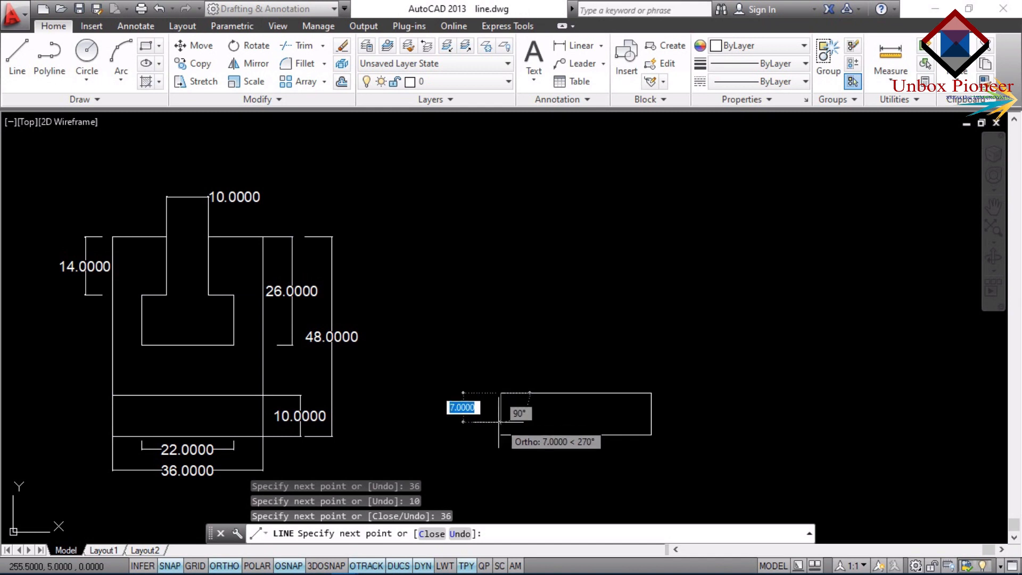
{"action": "type", "text": "10"}
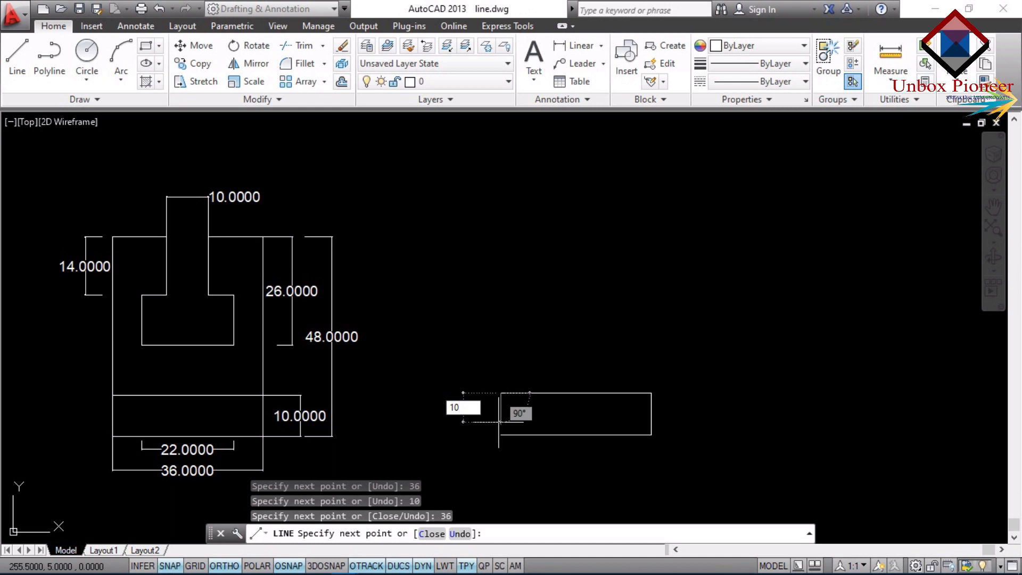
{"action": "key", "text": "Return"}
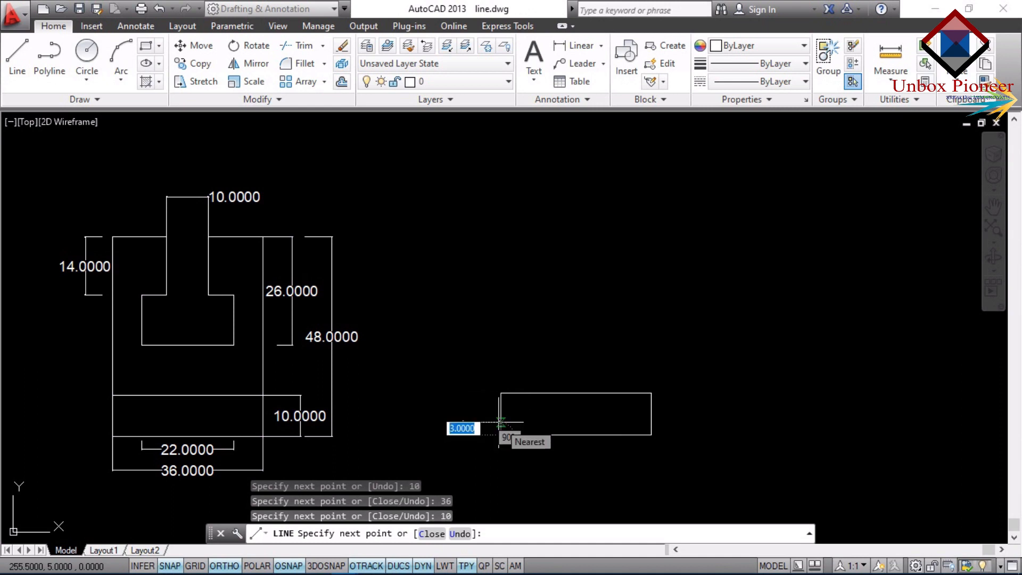
{"action": "key", "text": "Escape"}
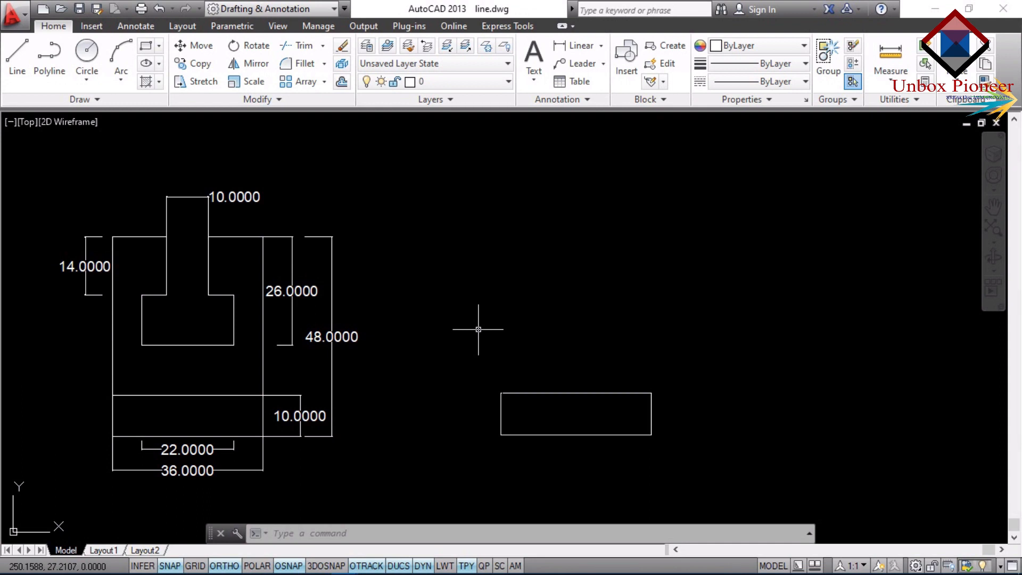
Draw a line 38 units straight up from the new rectangle's upper-right corner.
{"action": "type", "text": "L"}
{"action": "key", "text": "Return"}
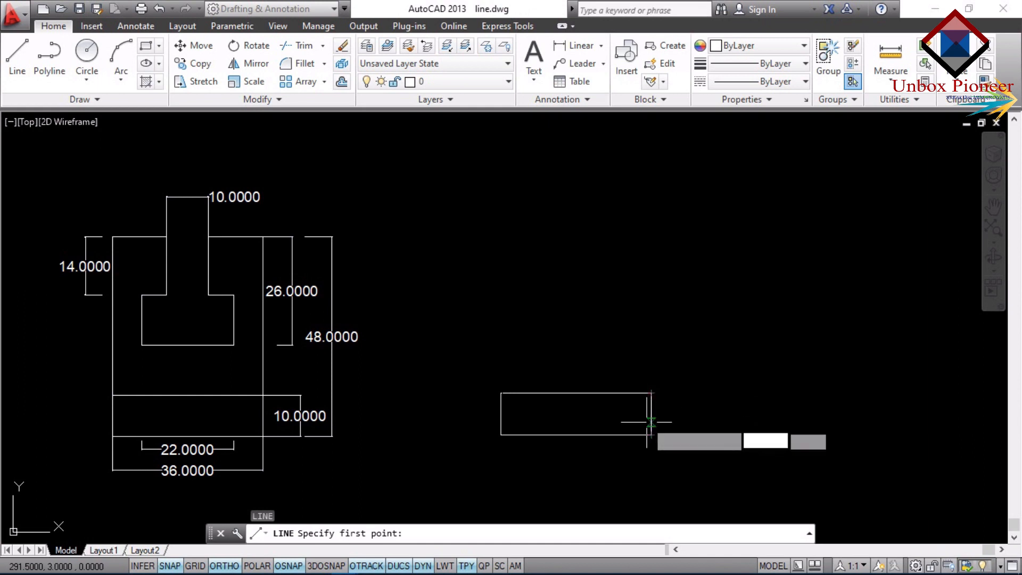
{"action": "left_click", "coordinate": [651, 393]}
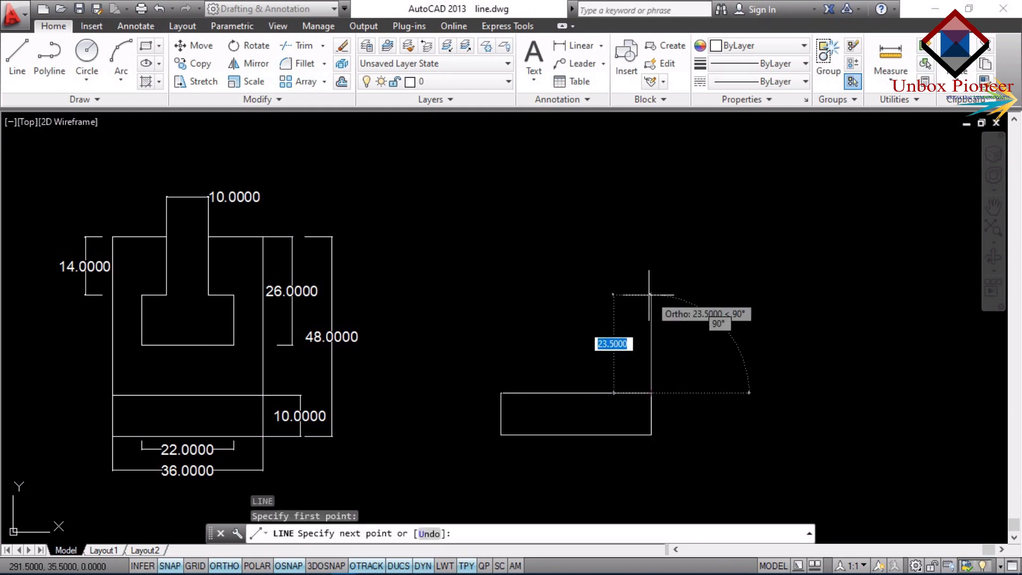
{"action": "type", "text": "38"}
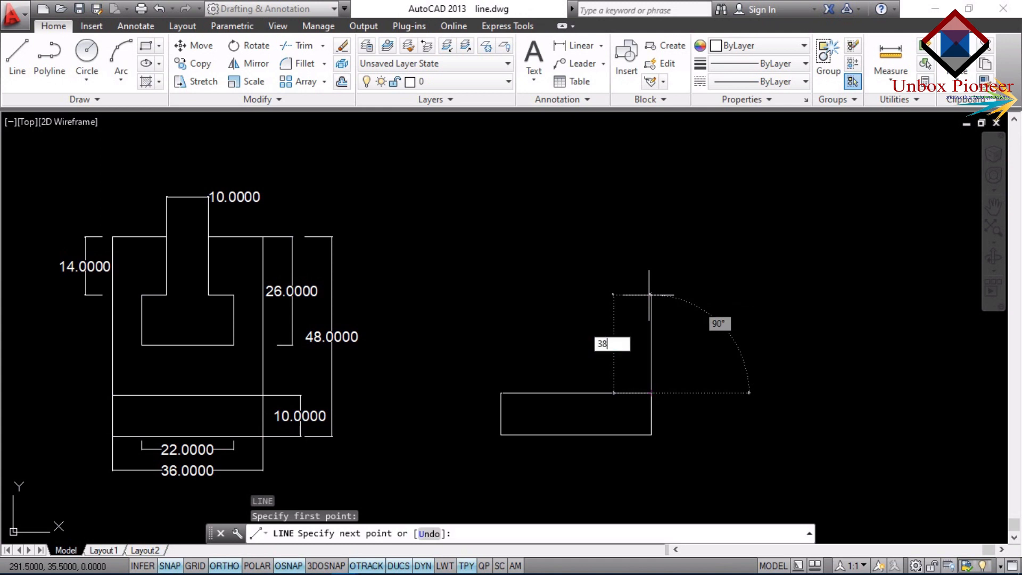
{"action": "key", "text": "Return"}
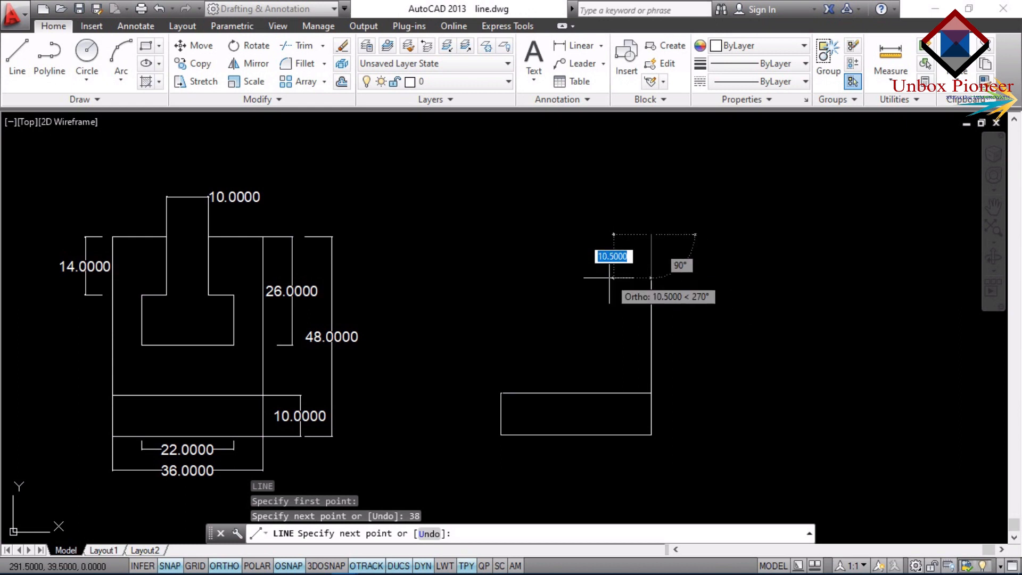
Draw a line 38 units straight up from the new base rectangle's upper-left corner.
{"action": "key", "text": "Escape"}
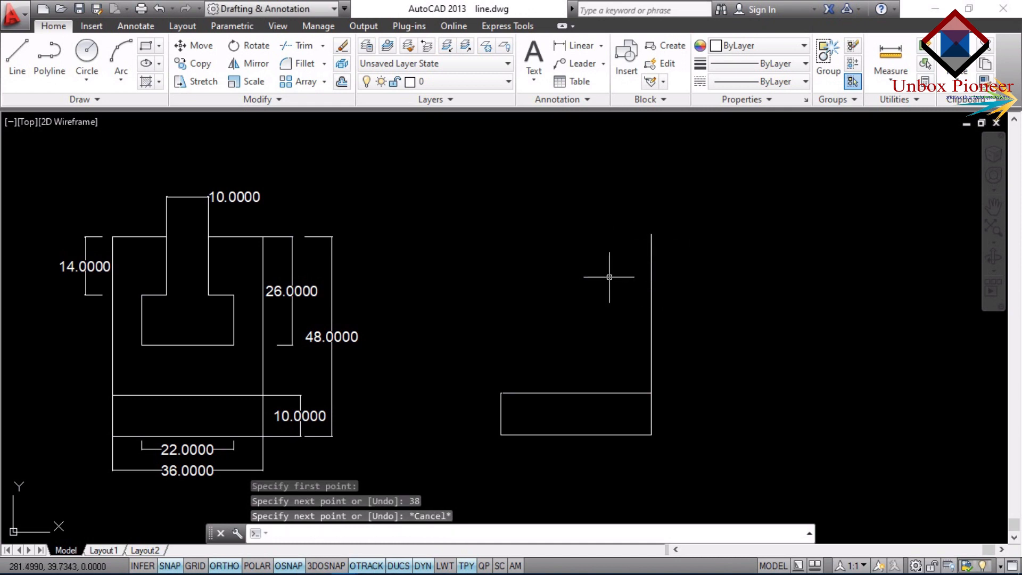
{"action": "type", "text": "l"}
{"action": "key", "text": "Return"}
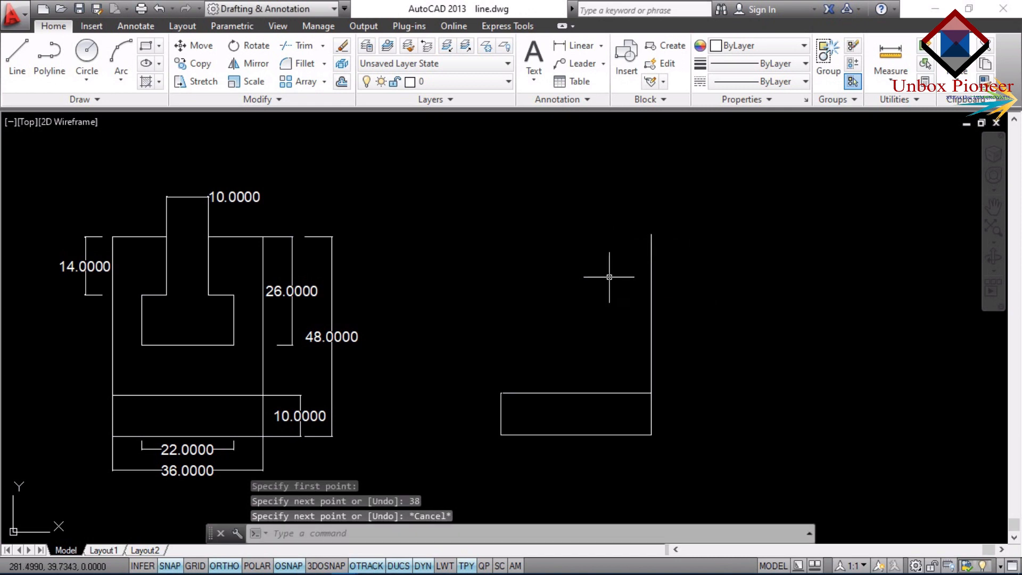
{"action": "left_click", "coordinate": [500, 393]}
{"action": "type", "text": "38"}
{"action": "key", "text": "Return"}
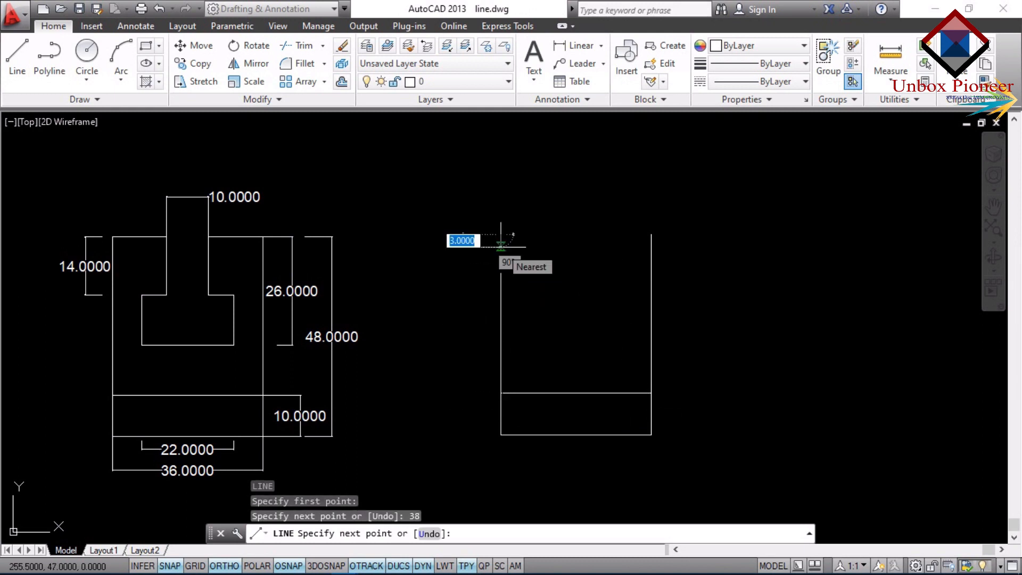
{"action": "key", "text": "Escape"}
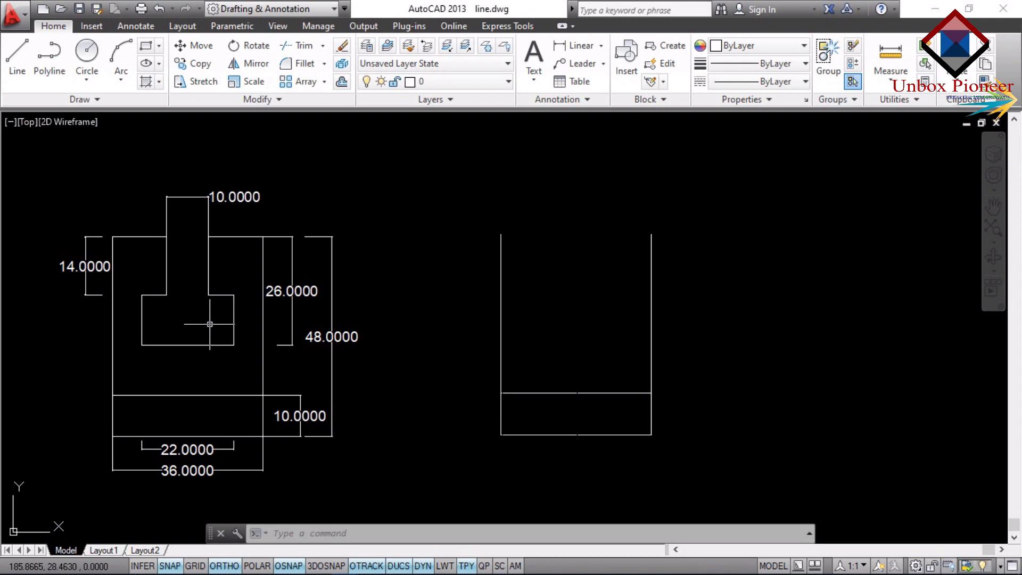
Draw a vertical centre line 48 units up from the midpoint of the new base rectangle's bottom edge.
{"action": "type", "text": "L"}
{"action": "key", "text": "Return"}
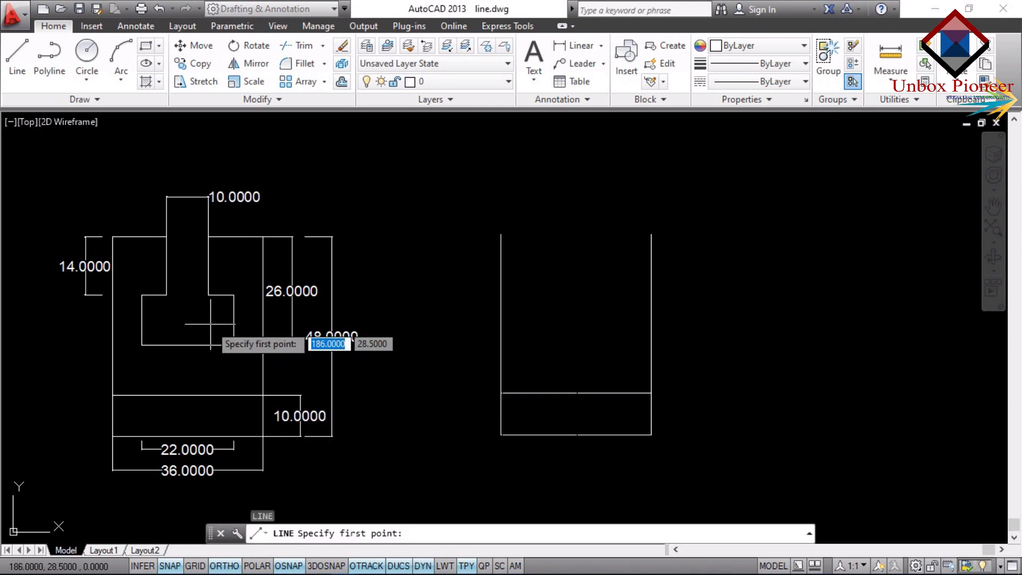
{"action": "left_click", "coordinate": [576, 435]}
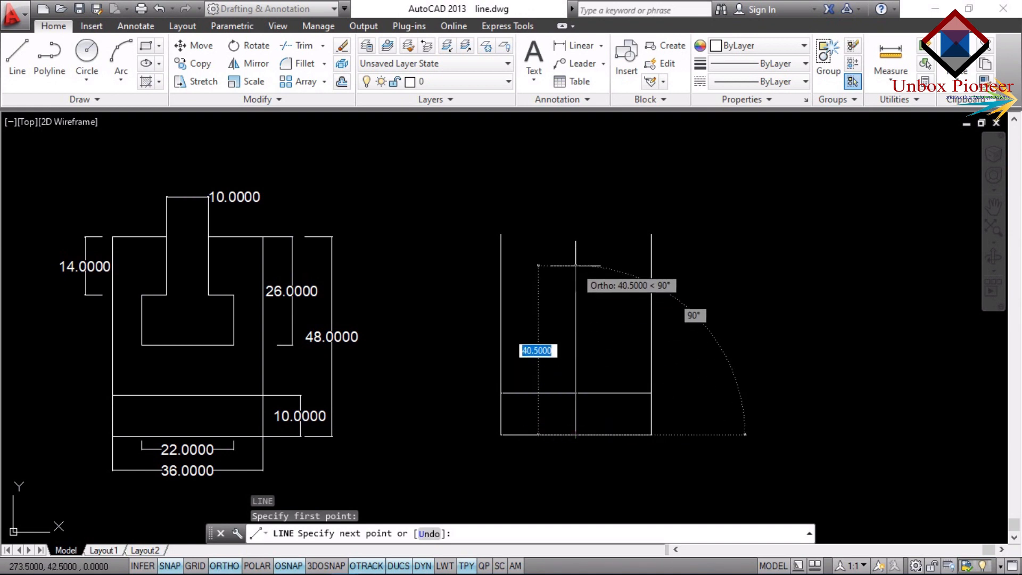
{"action": "type", "text": "48"}
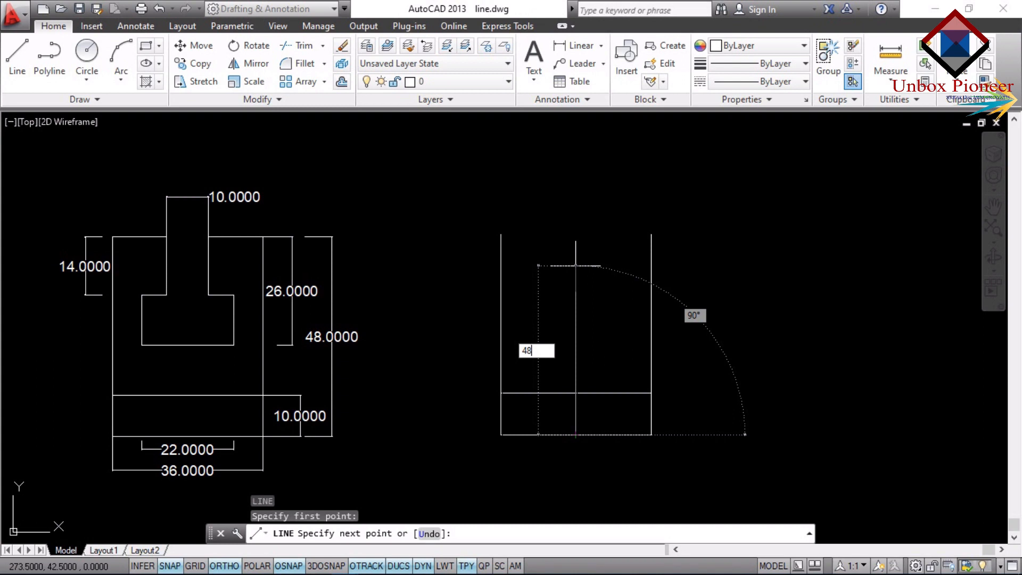
{"action": "key", "text": "Return"}
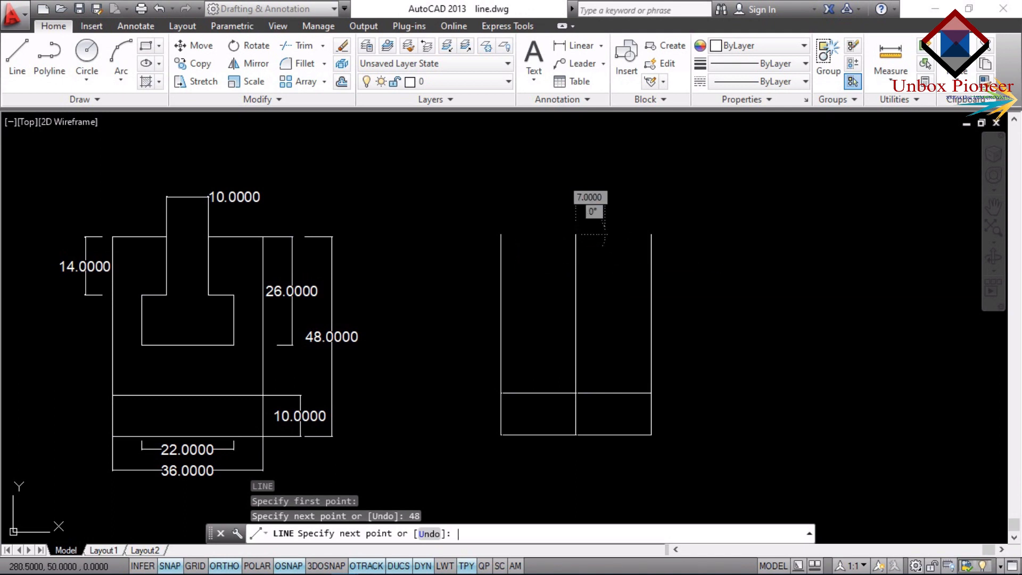
{"action": "key", "text": "Escape"}
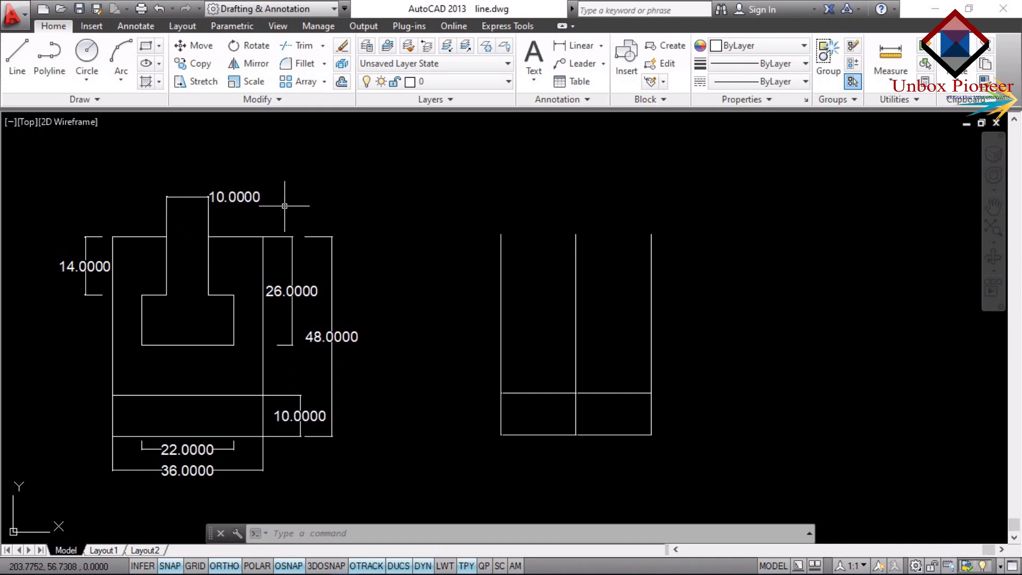
Draw a horizontal line 5 units to the right from the upper end of the centre line.
{"action": "type", "text": "l"}
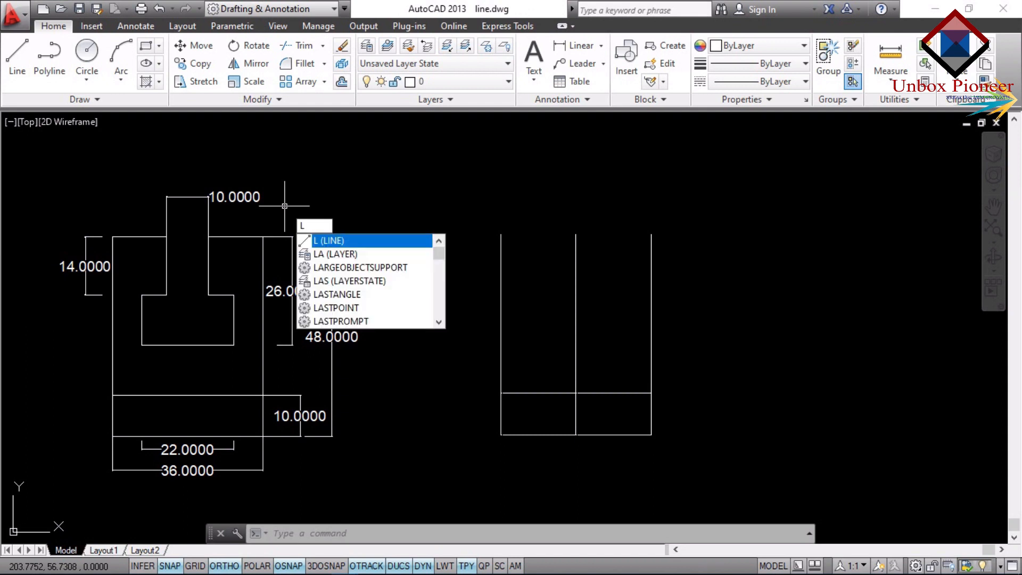
{"action": "key", "text": "Return"}
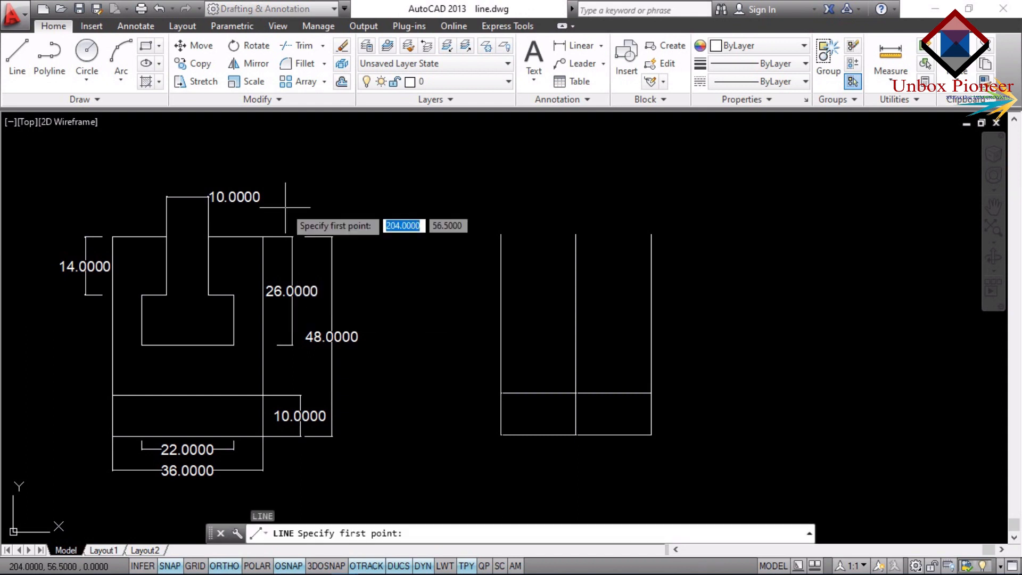
{"action": "left_click", "coordinate": [577, 232]}
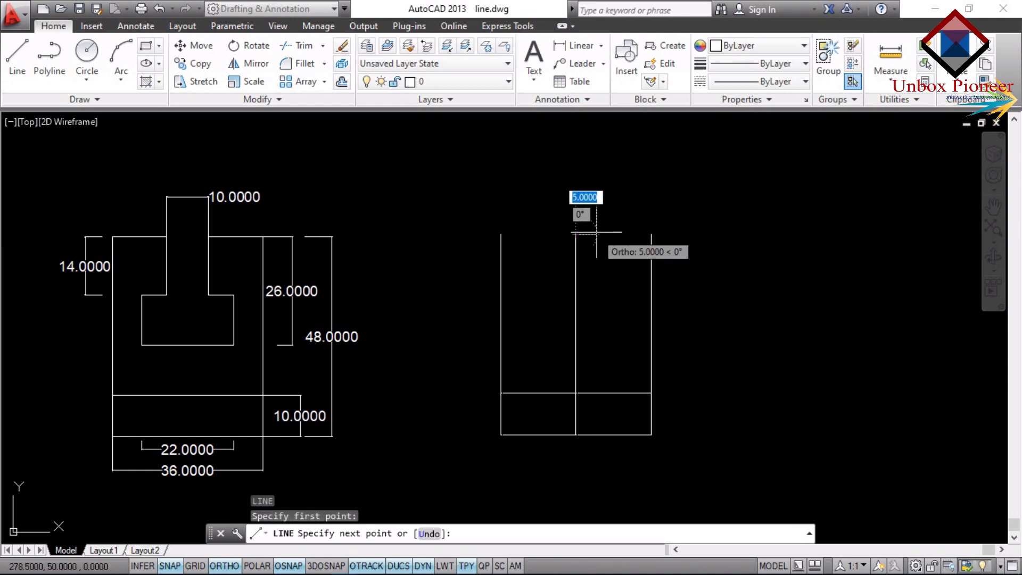
{"action": "type", "text": "5"}
{"action": "key", "text": "Return"}
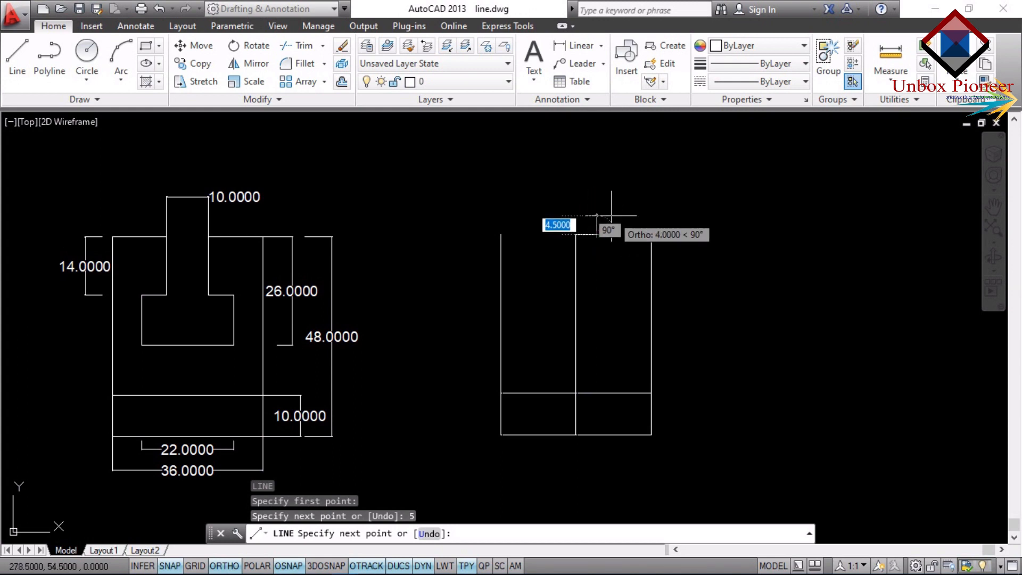
{"action": "key", "text": "Escape"}
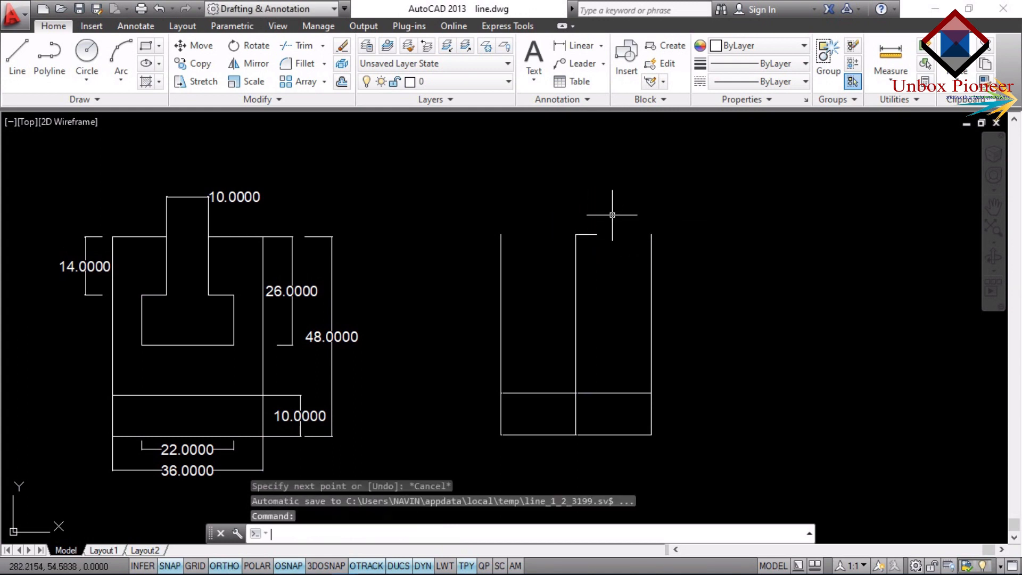
Draw a horizontal line 5 units to the left from the upper end of the centre line.
{"action": "key", "text": "Return"}
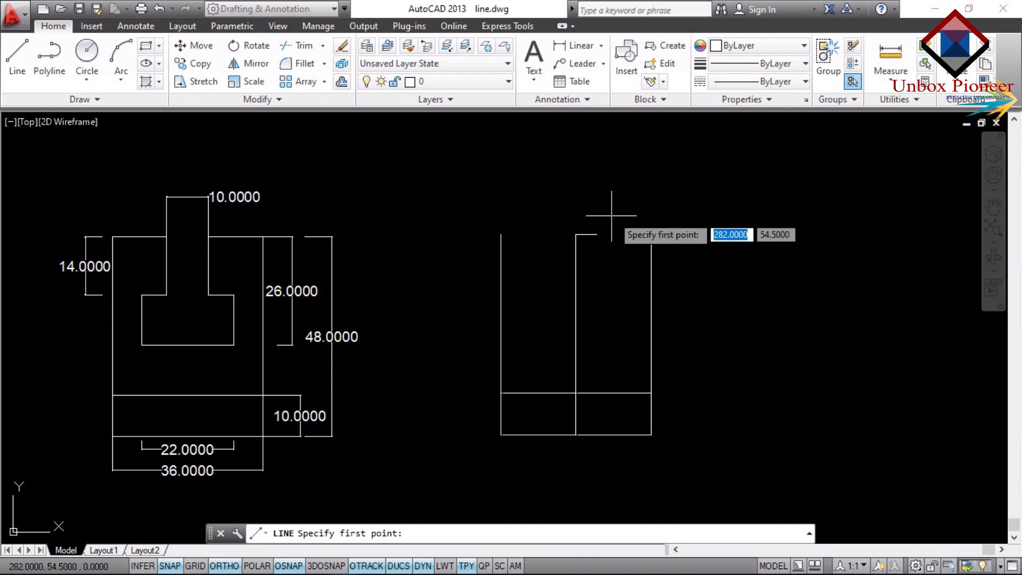
{"action": "left_click", "coordinate": [575, 235]}
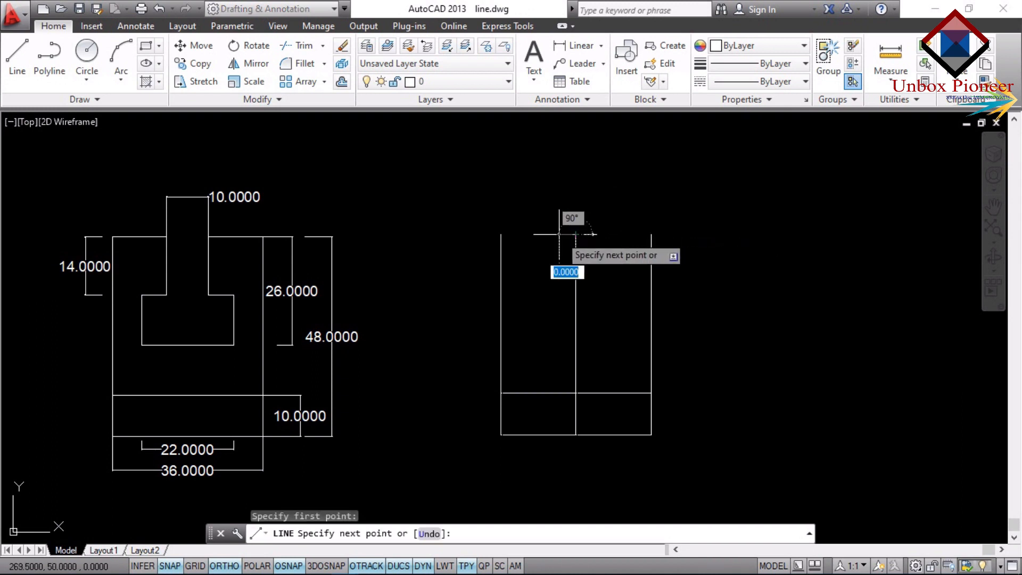
{"action": "type", "text": "5"}
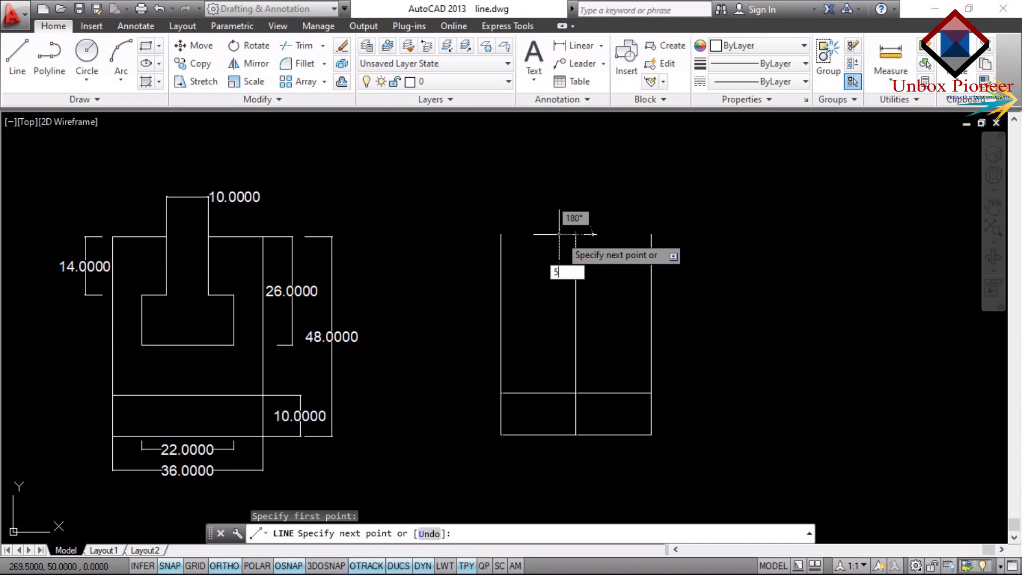
{"action": "key", "text": "Return"}
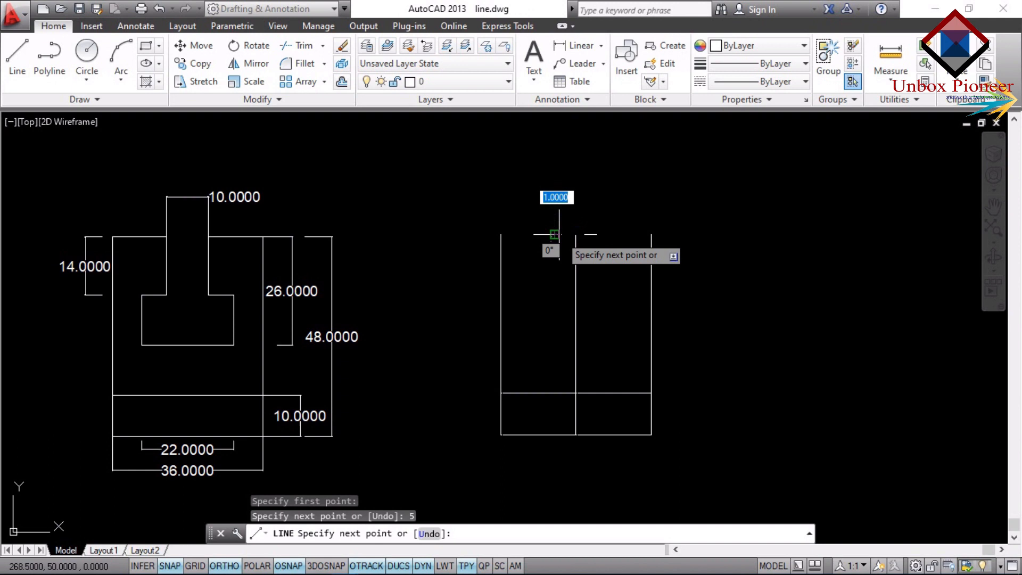
{"action": "key", "text": "Escape"}
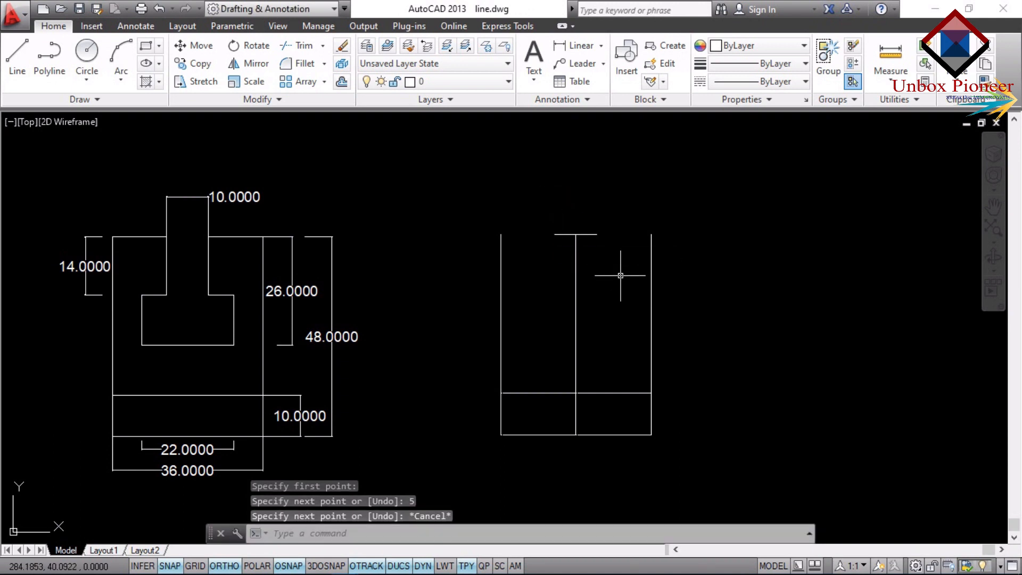
Draw the slot's left side 14 units straight down from the left end of the short top line.
{"action": "mouse_move", "coordinate": [575, 284]}
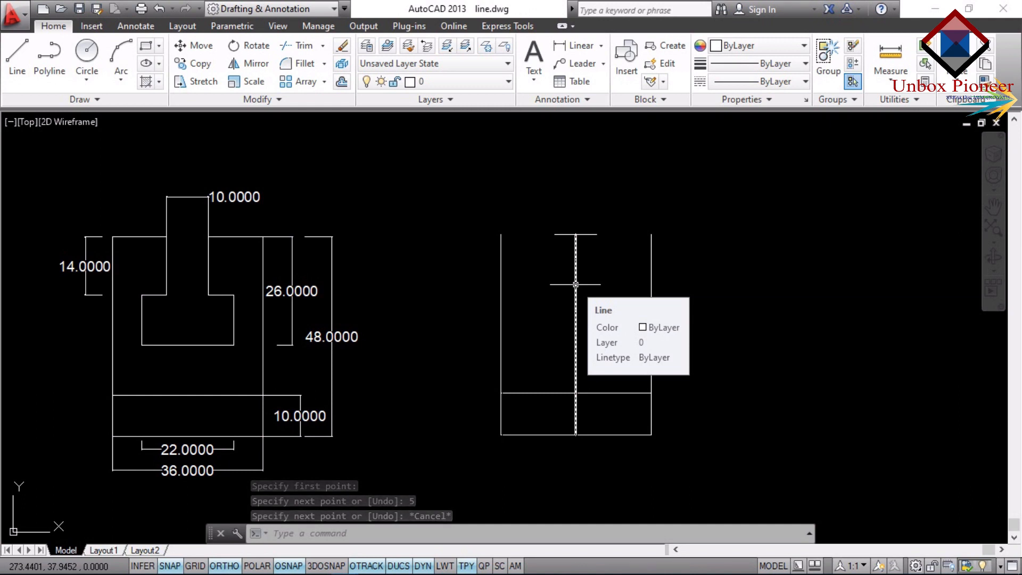
{"action": "mouse_move", "coordinate": [92, 275]}
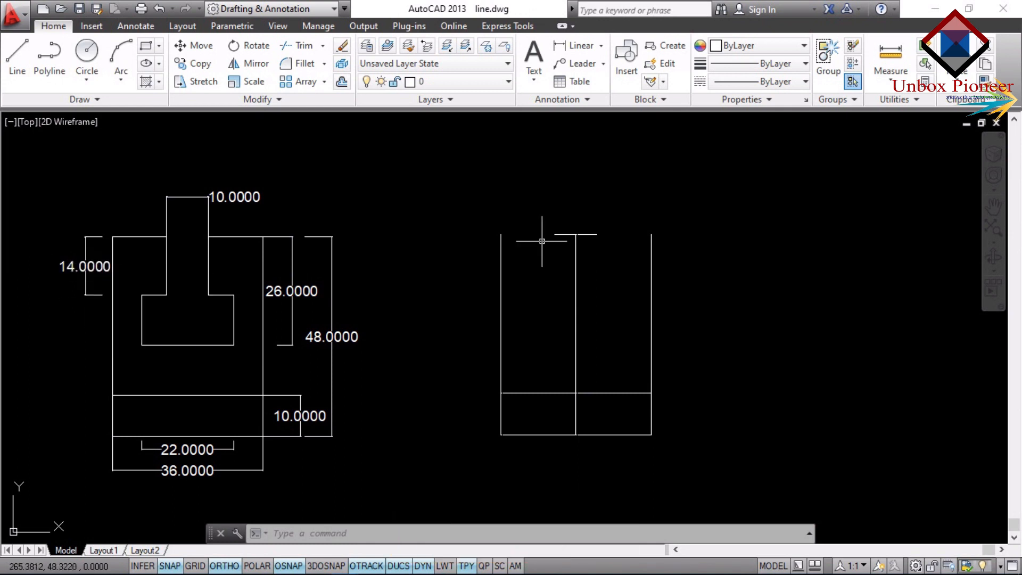
{"action": "type", "text": "l"}
{"action": "key", "text": "Return"}
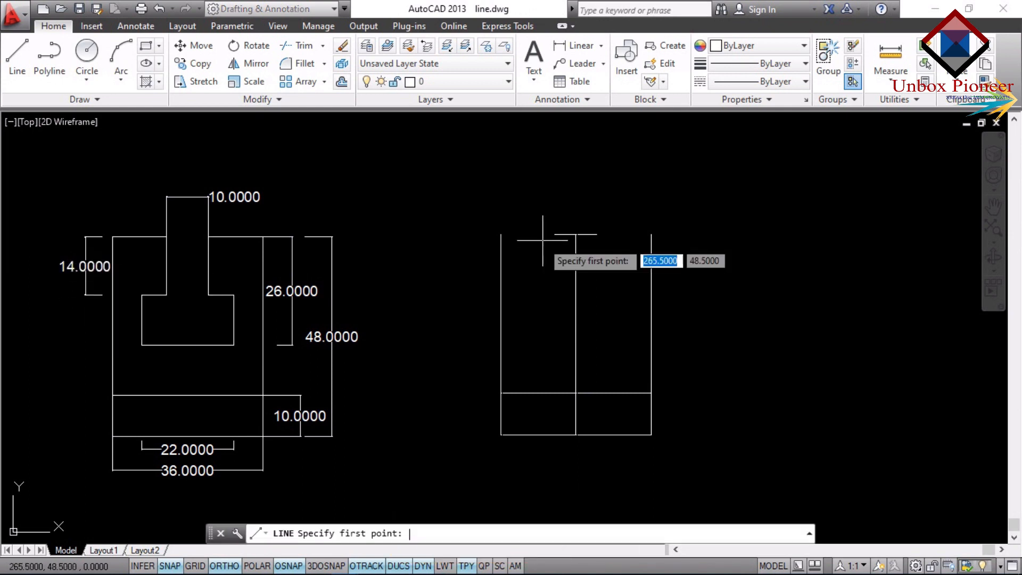
{"action": "left_click", "coordinate": [555, 235]}
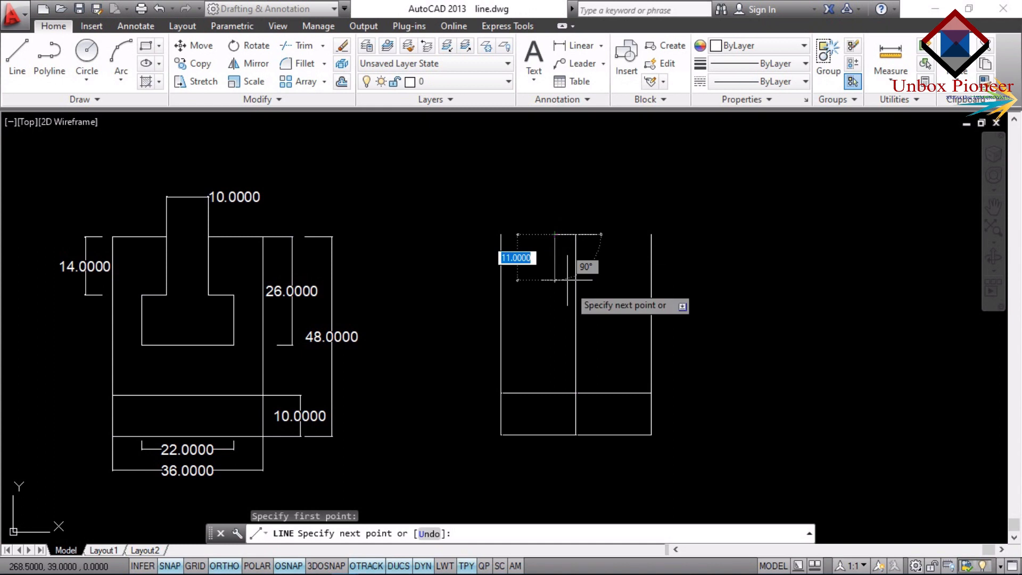
{"action": "type", "text": "14"}
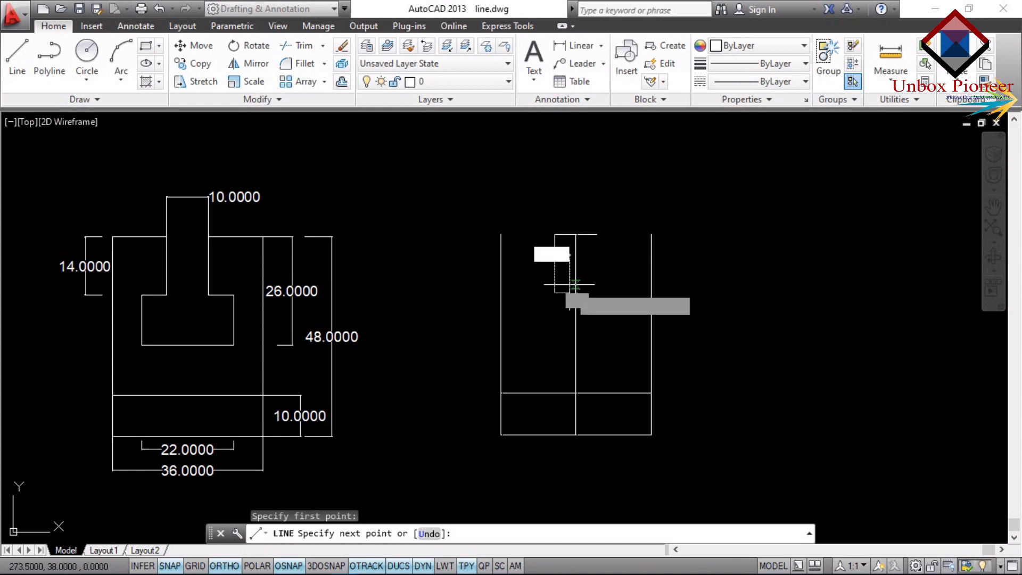
{"action": "key", "text": "Return"}
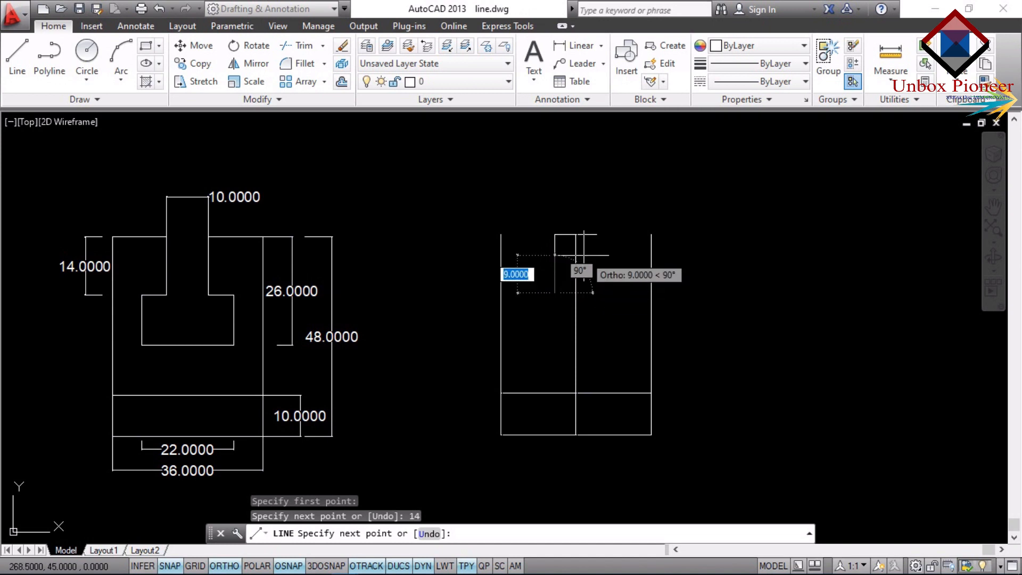
{"action": "key", "text": "Escape"}
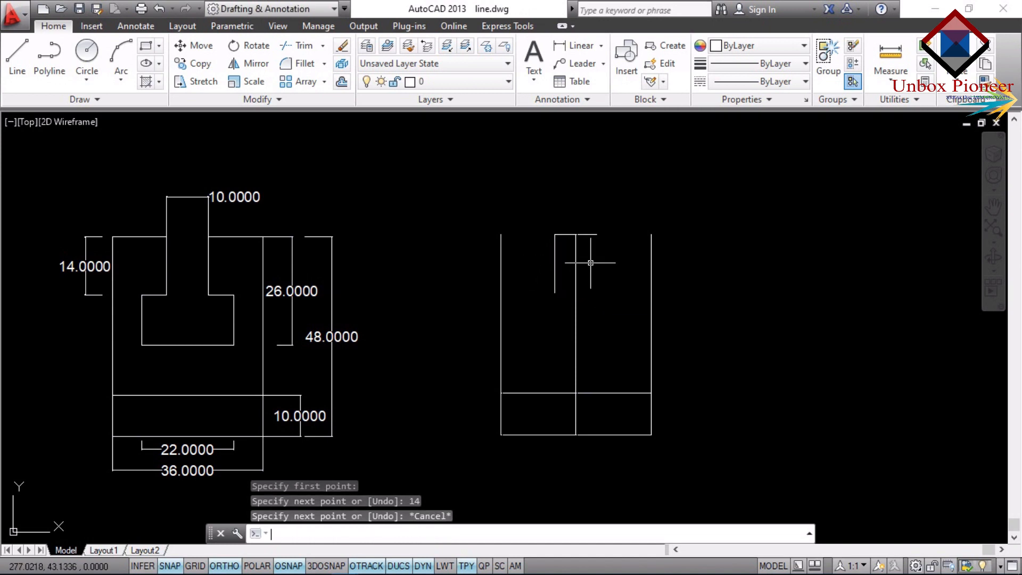
Draw the slot's right side 14 units straight down from the right end of the short top line.
{"action": "type", "text": "l"}
{"action": "key", "text": "Return"}
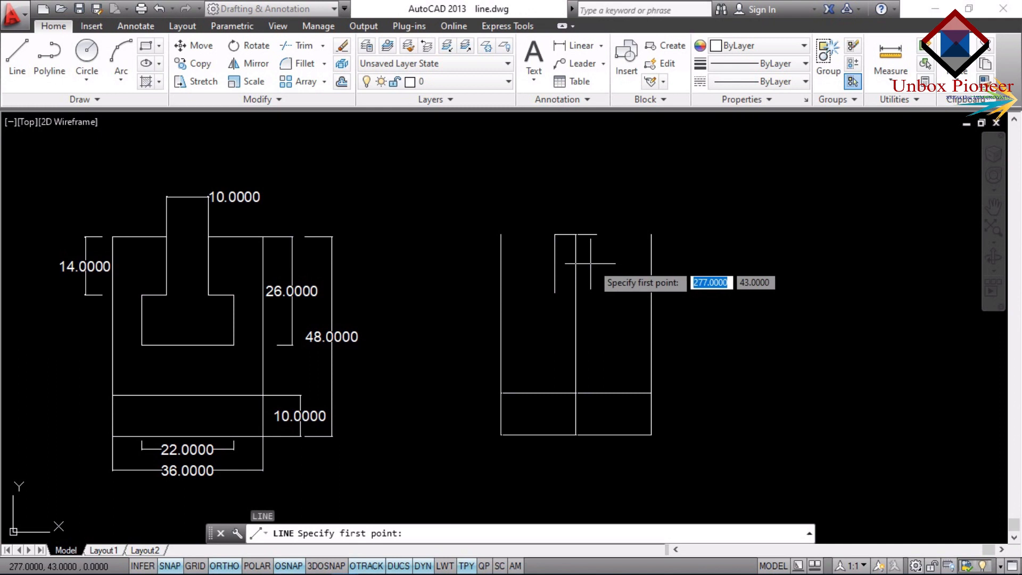
{"action": "left_click", "coordinate": [596, 234]}
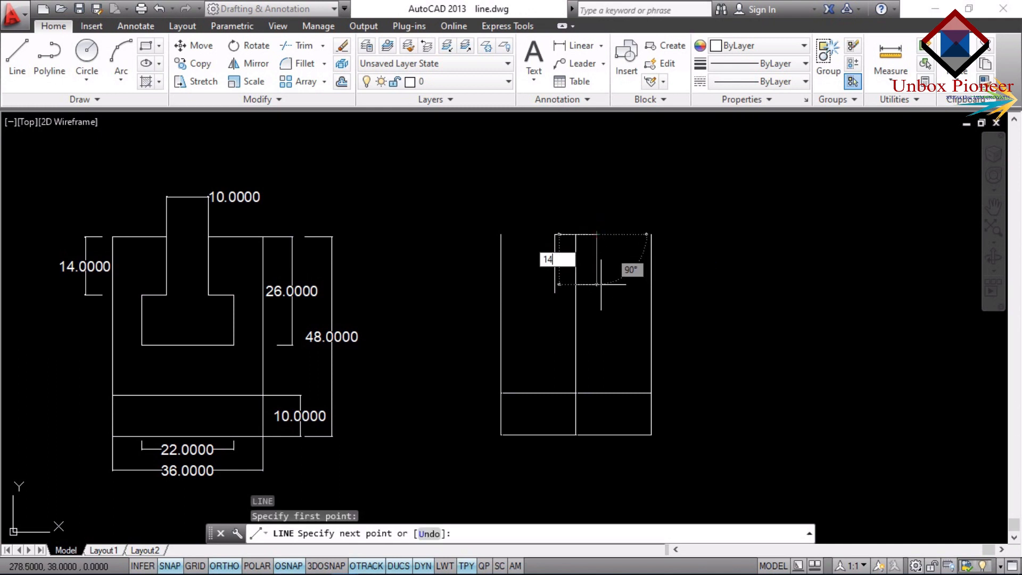
{"action": "type", "text": "14"}
{"action": "key", "text": "Return"}
{"action": "key", "text": "Return"}
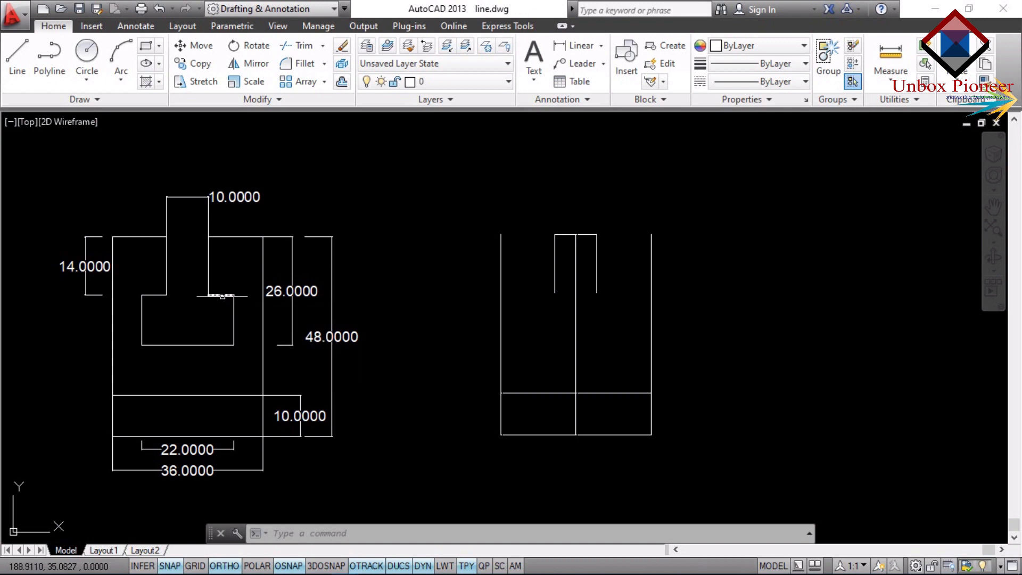
Add a linear dimension to the short horizontal edge right of the neck in the original T-slot figure, placed just above the edge.
{"action": "left_click", "coordinate": [577, 45]}
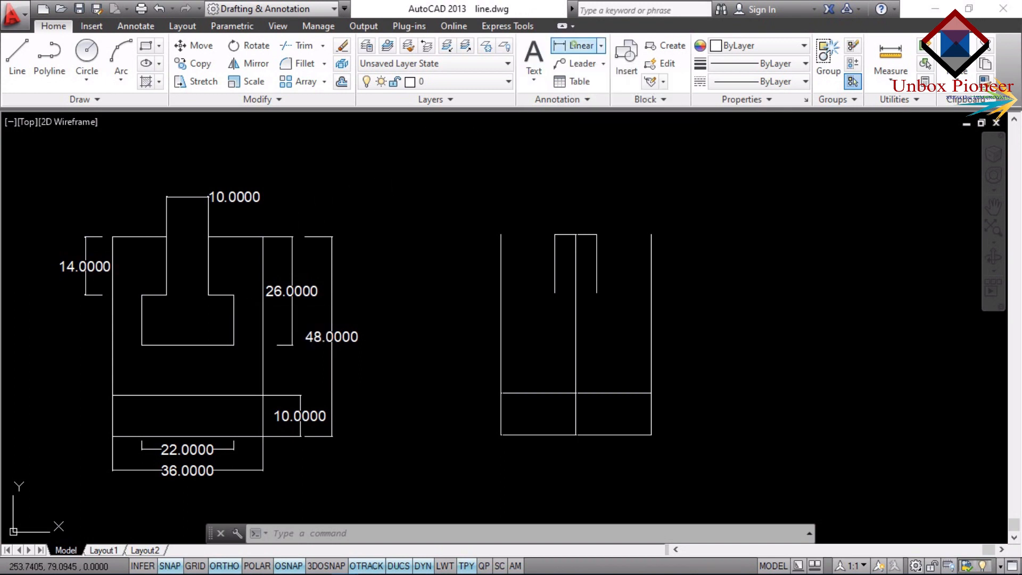
{"action": "left_click", "coordinate": [220, 294]}
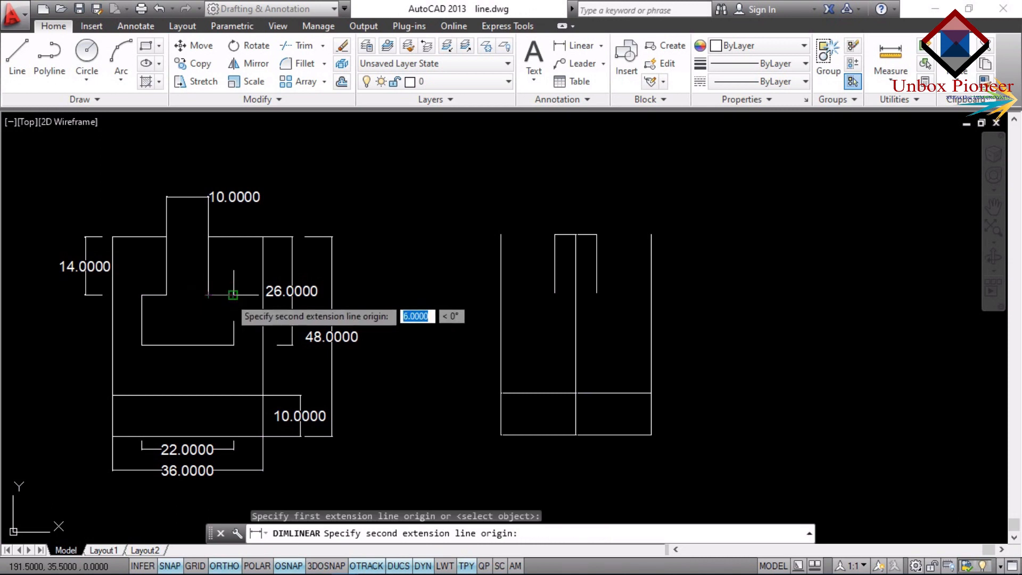
{"action": "left_click", "coordinate": [233, 294]}
{"action": "left_click", "coordinate": [230, 282]}
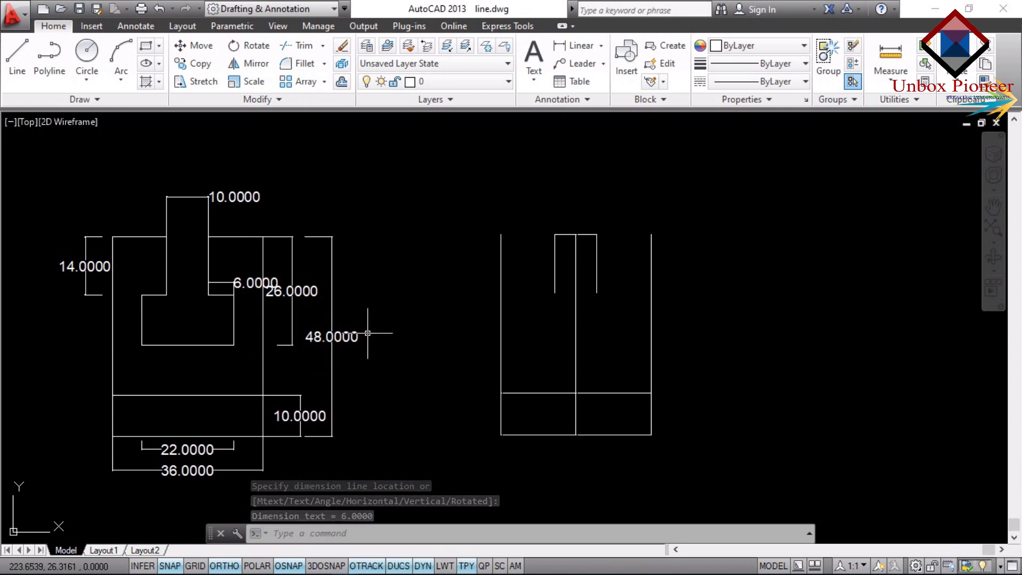
Draw a horizontal line 6 units to the right from the lower end of the slot neck's right side.
{"action": "type", "text": "L"}
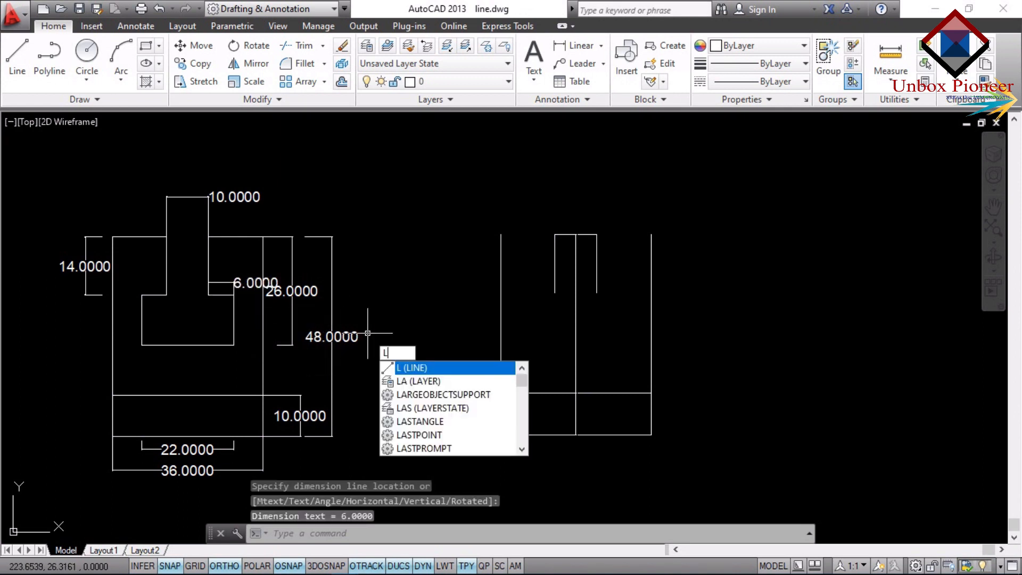
{"action": "key", "text": "Return"}
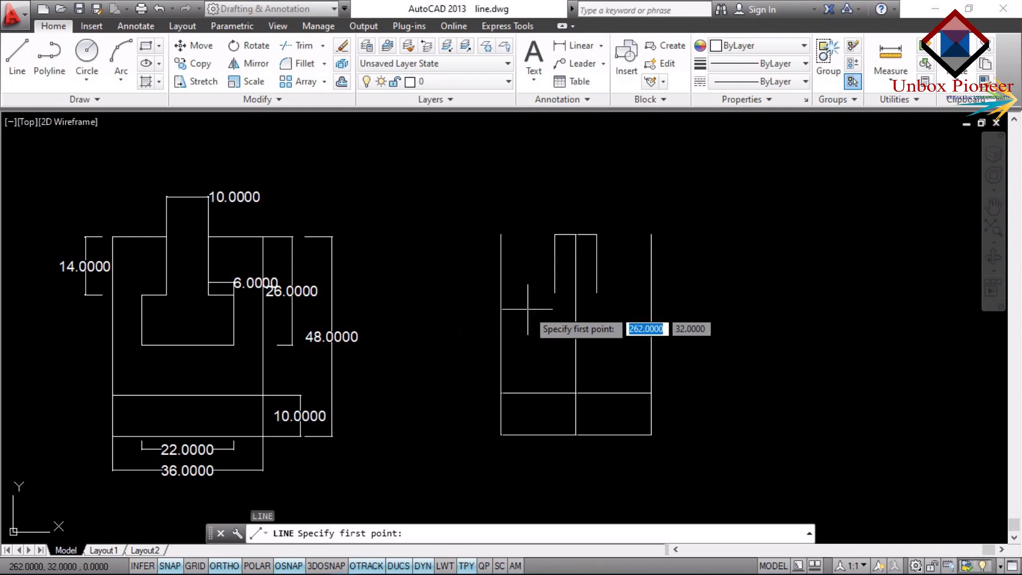
{"action": "left_click", "coordinate": [597, 292]}
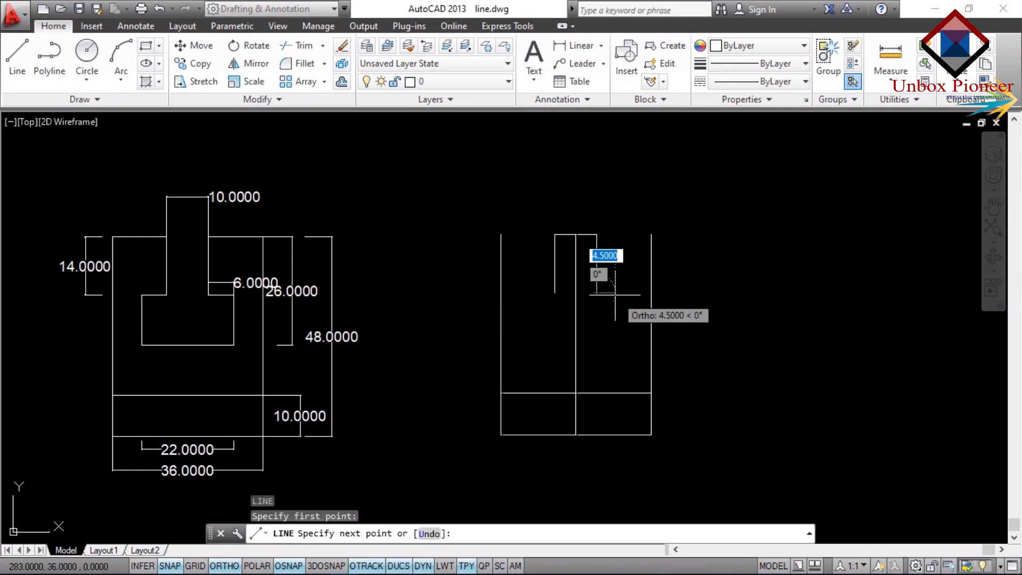
{"action": "type", "text": "6"}
{"action": "key", "text": "Return"}
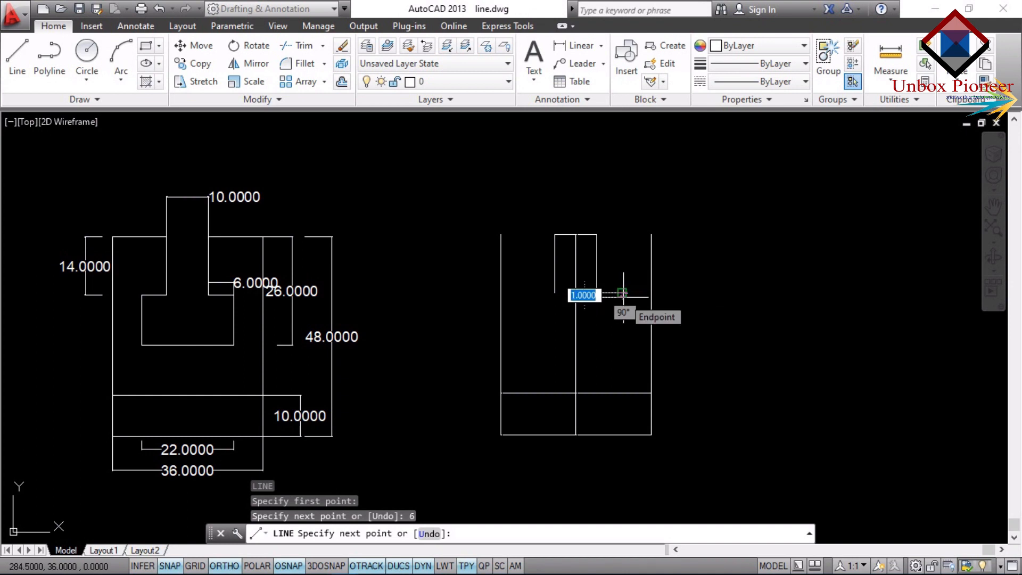
{"action": "key", "text": "Escape"}
Draw a horizontal line 6 units to the left from the lower end of the slot neck's left side.
{"action": "key", "text": "Return"}
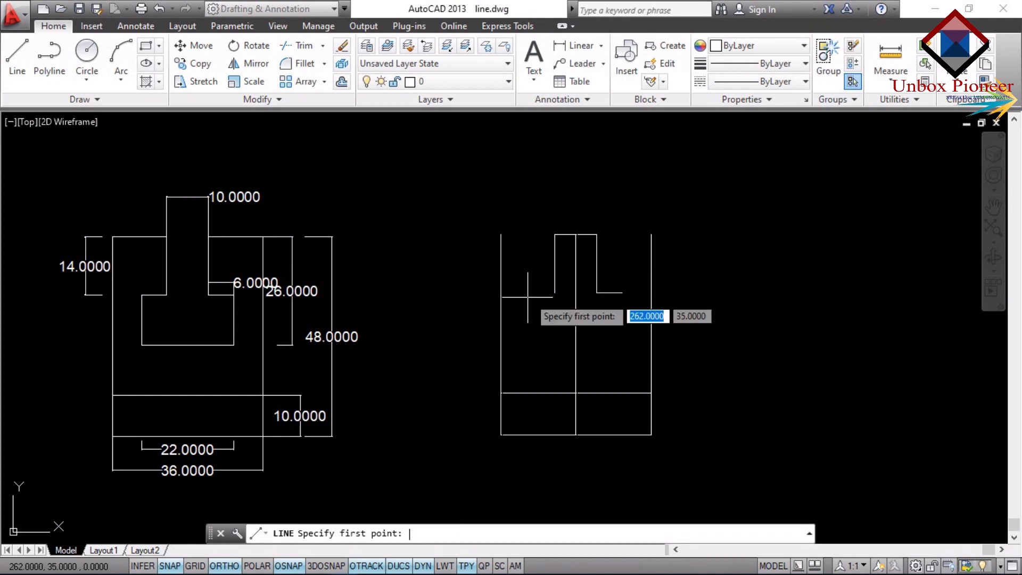
{"action": "left_click", "coordinate": [554, 292]}
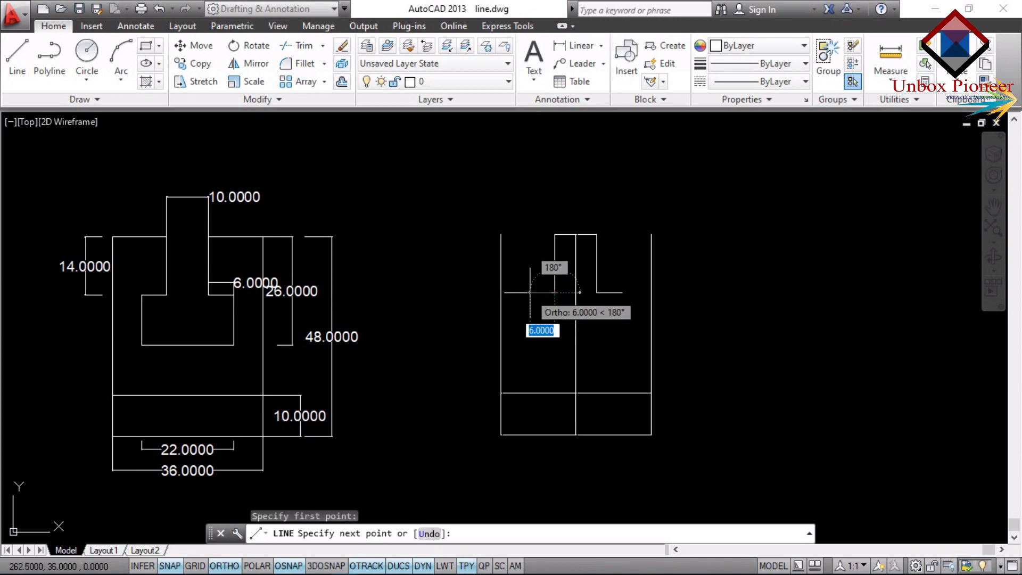
{"action": "type", "text": "6"}
{"action": "key", "text": "Return"}
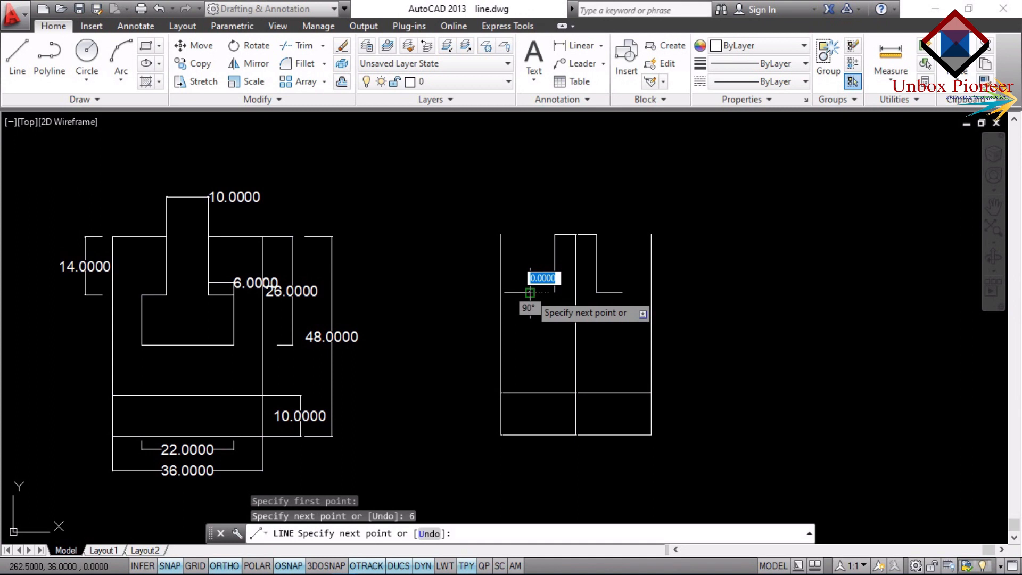
{"action": "key", "text": "Escape"}
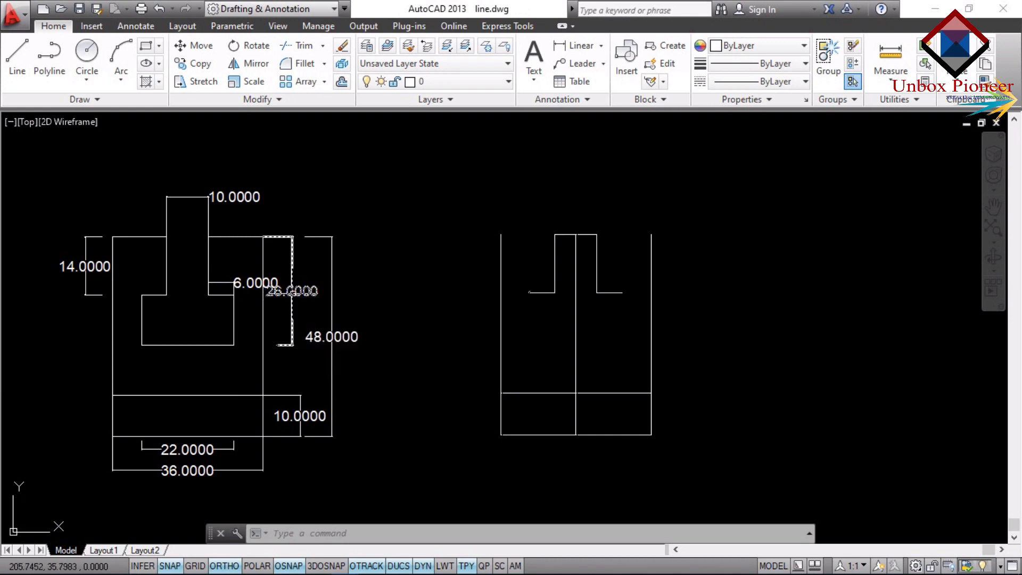
Draw the wide slot section's left side 12 units straight down from the outer end of the left shoulder line.
{"action": "type", "text": "L"}
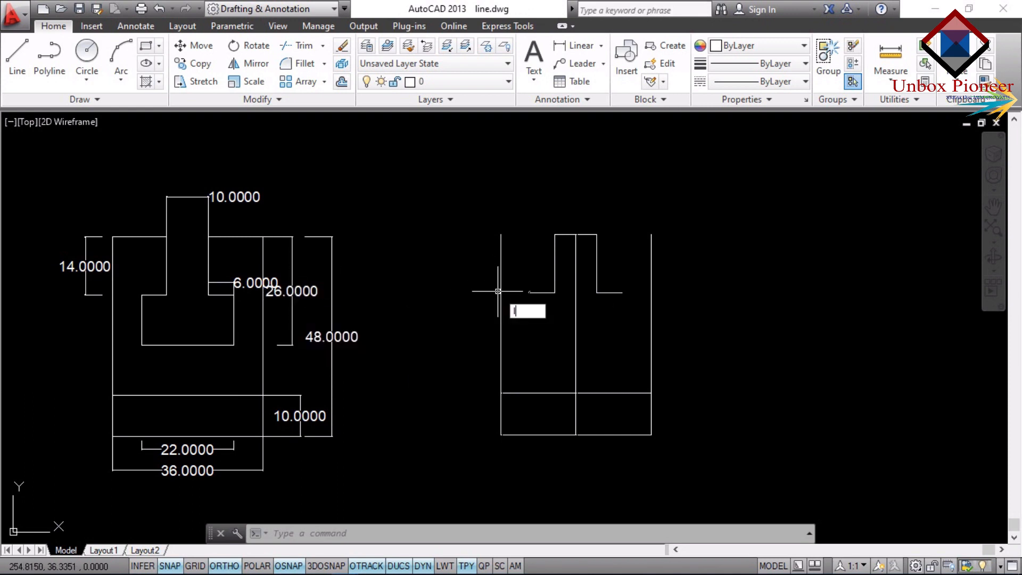
{"action": "key", "text": "Return"}
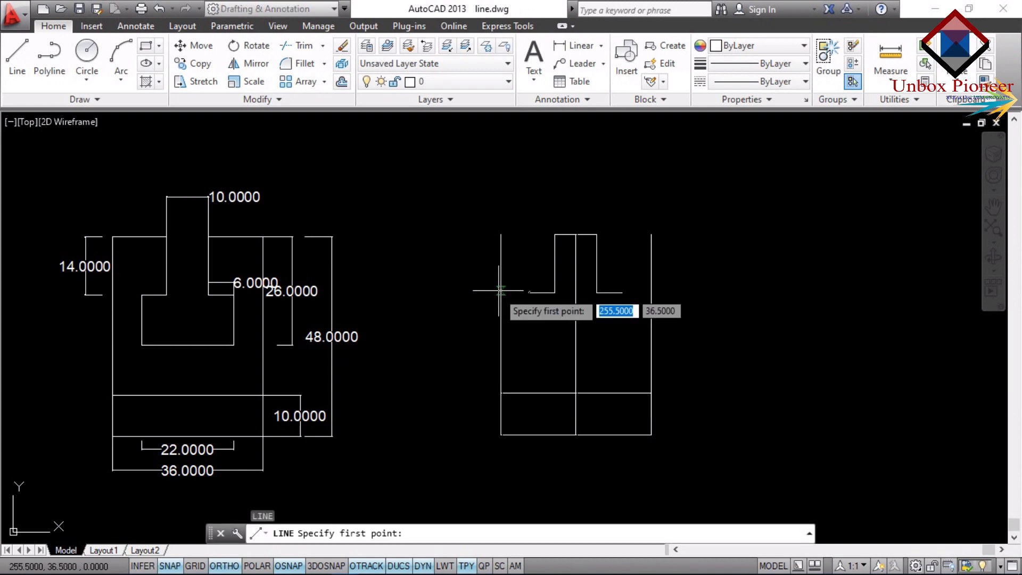
{"action": "left_click", "coordinate": [529, 292]}
{"action": "type", "text": "1"}
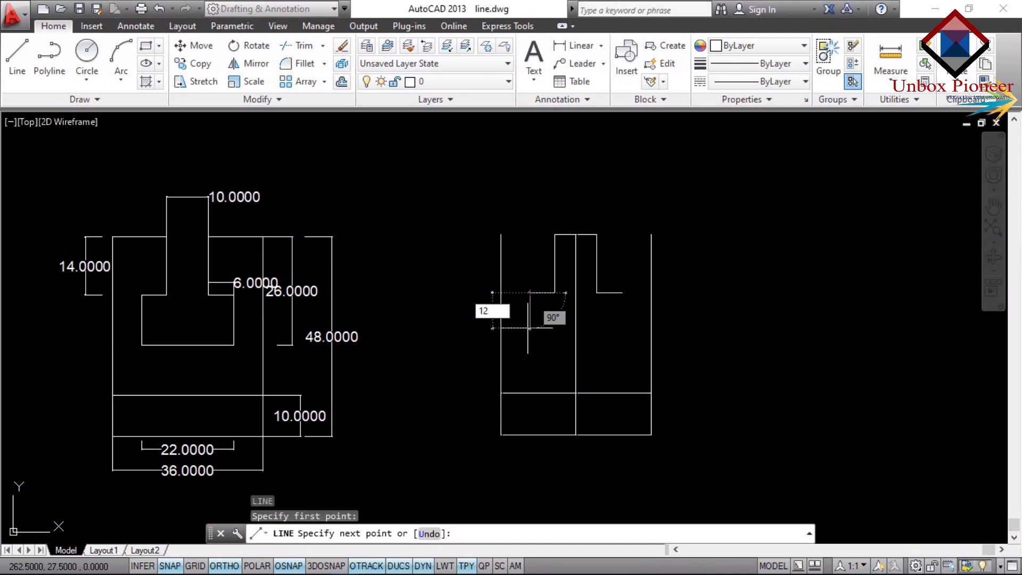
{"action": "type", "text": "2"}
{"action": "key", "text": "Return"}
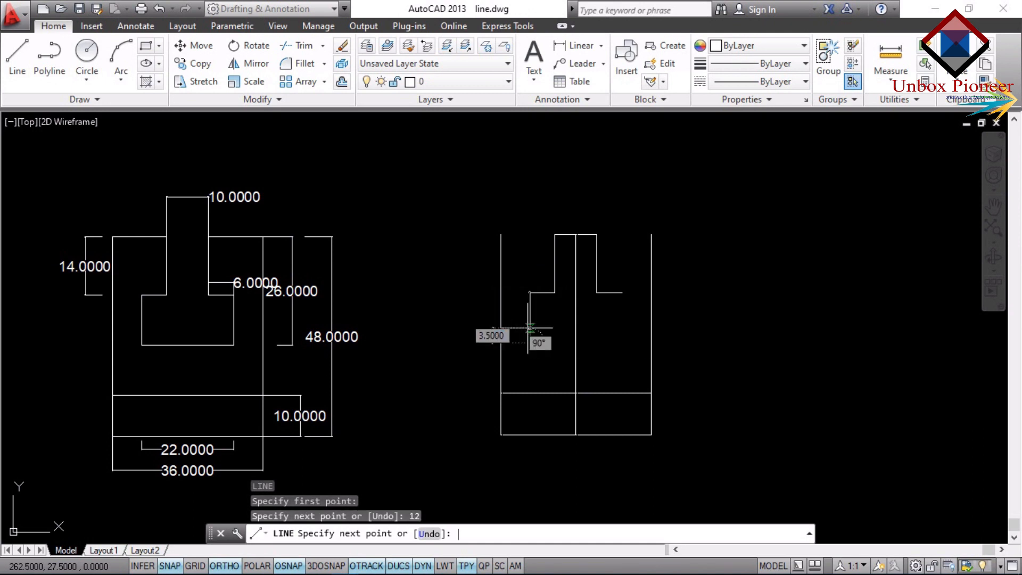
{"action": "key", "text": "Escape"}
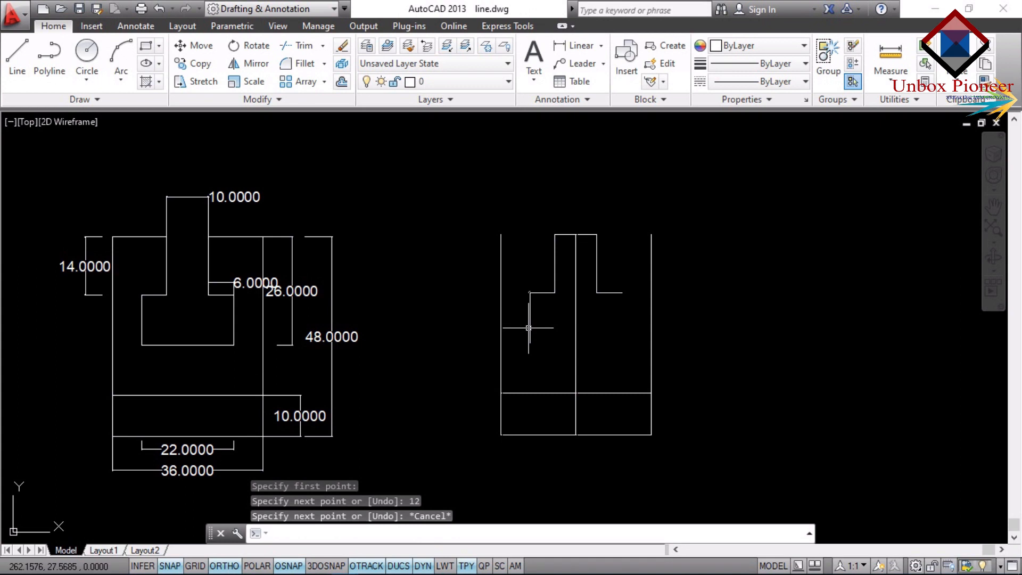
Draw the wide slot section's right side 12 units down from the right shoulder's outer end, and close the bottom edge to the left side.
{"action": "type", "text": "l"}
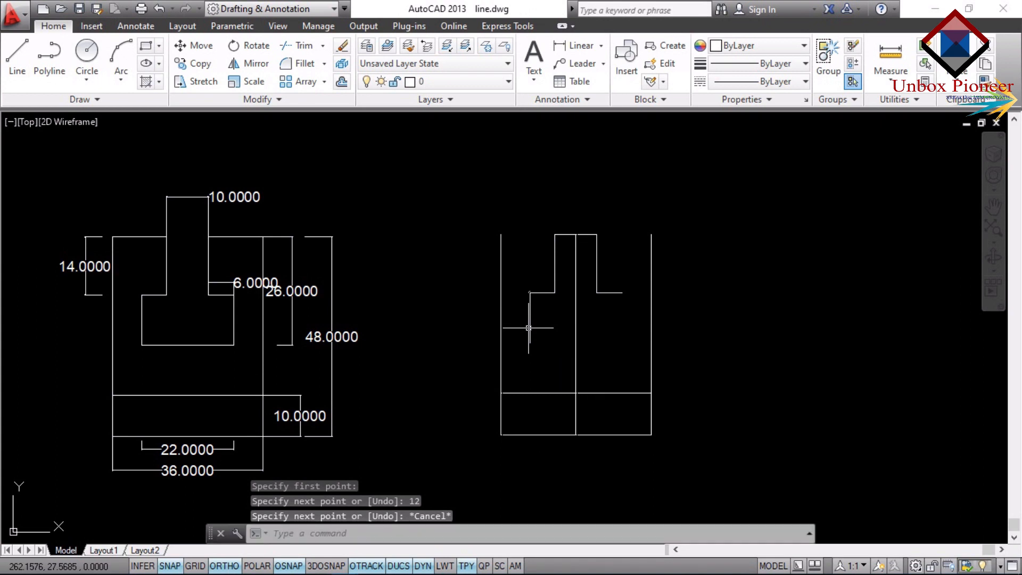
{"action": "key", "text": "Return"}
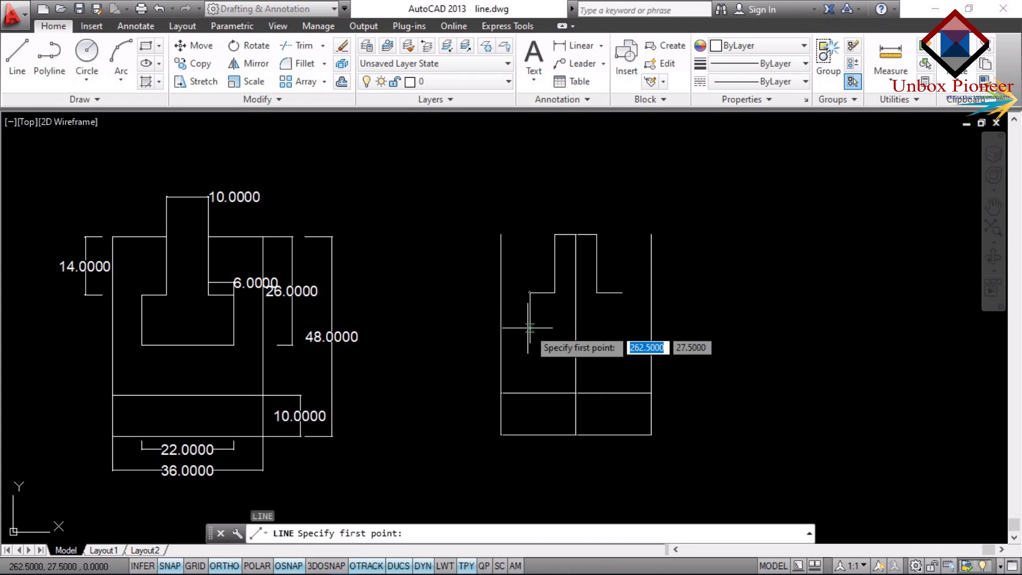
{"action": "left_click", "coordinate": [623, 295]}
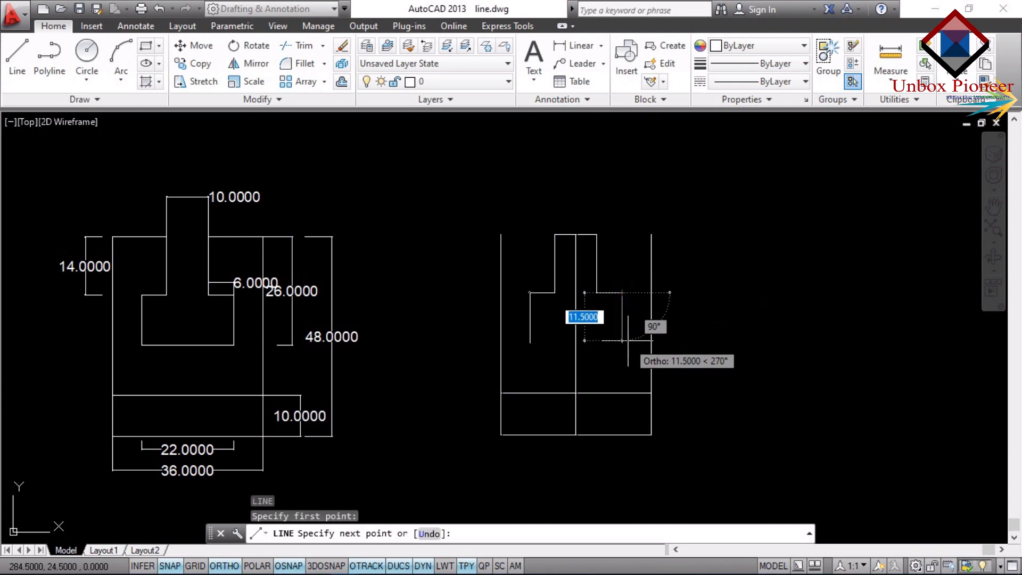
{"action": "type", "text": "12"}
{"action": "key", "text": "Return"}
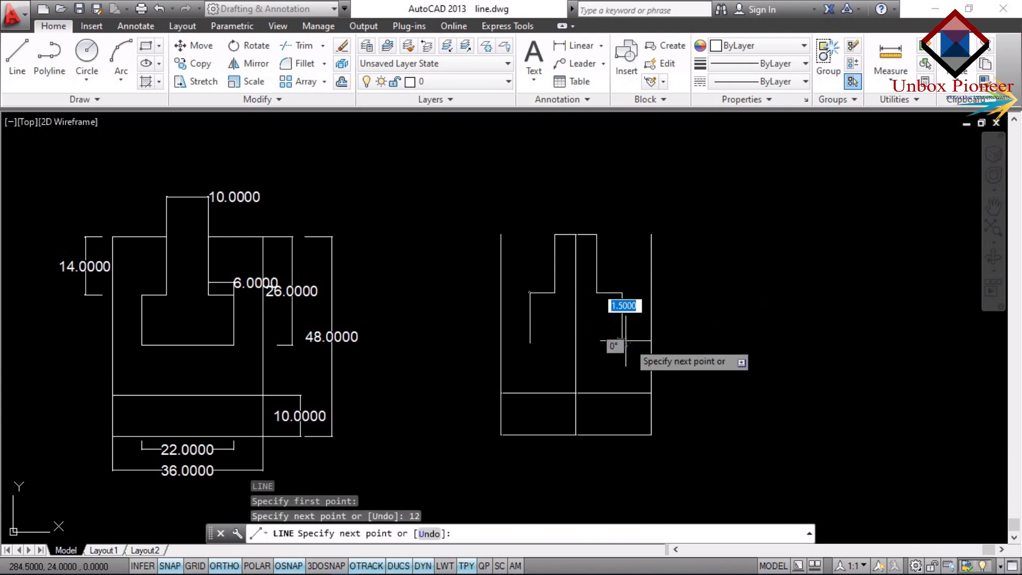
{"action": "left_click", "coordinate": [531, 344]}
{"action": "key", "text": "Escape"}
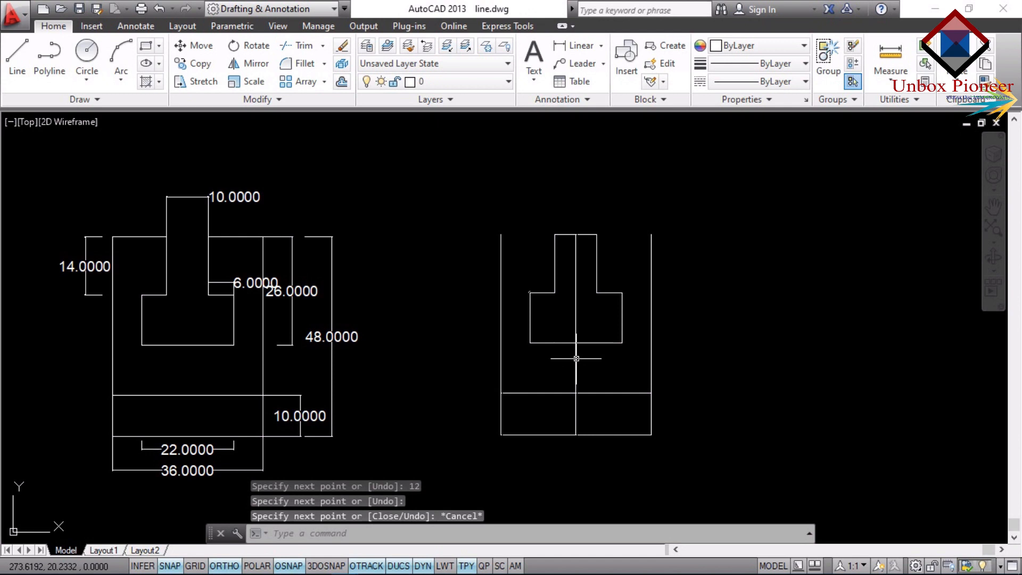
Add a linear dimension to the bottom edge of the redrawn T-slot, placed just below the figure.
{"action": "left_click", "coordinate": [578, 45]}
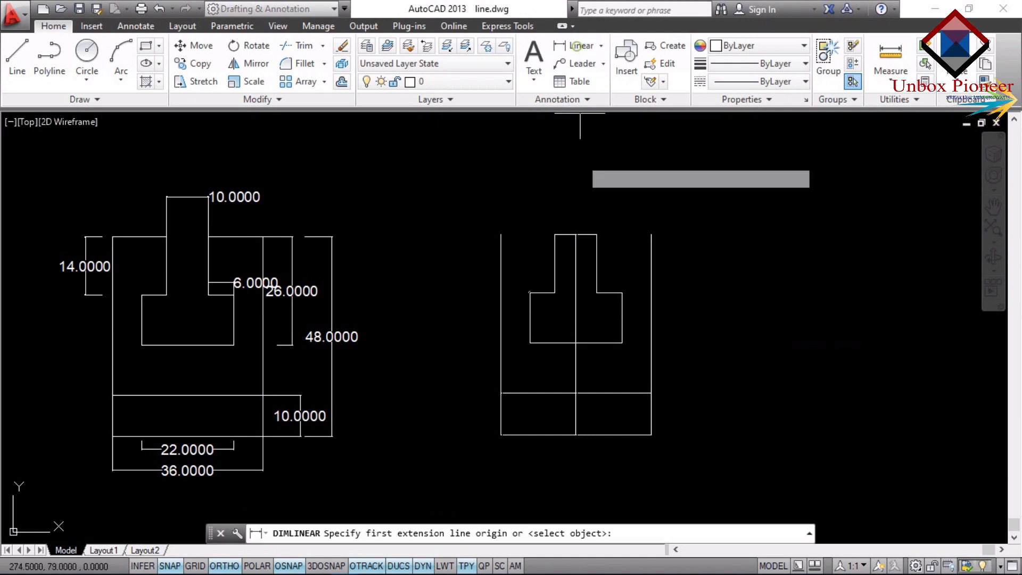
{"action": "left_click", "coordinate": [530, 343]}
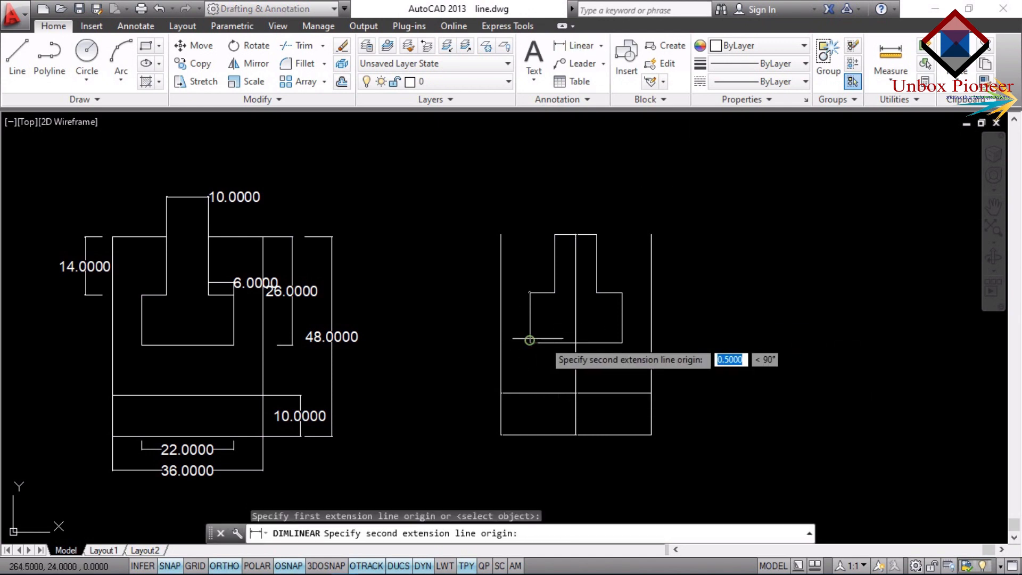
{"action": "left_click", "coordinate": [622, 344]}
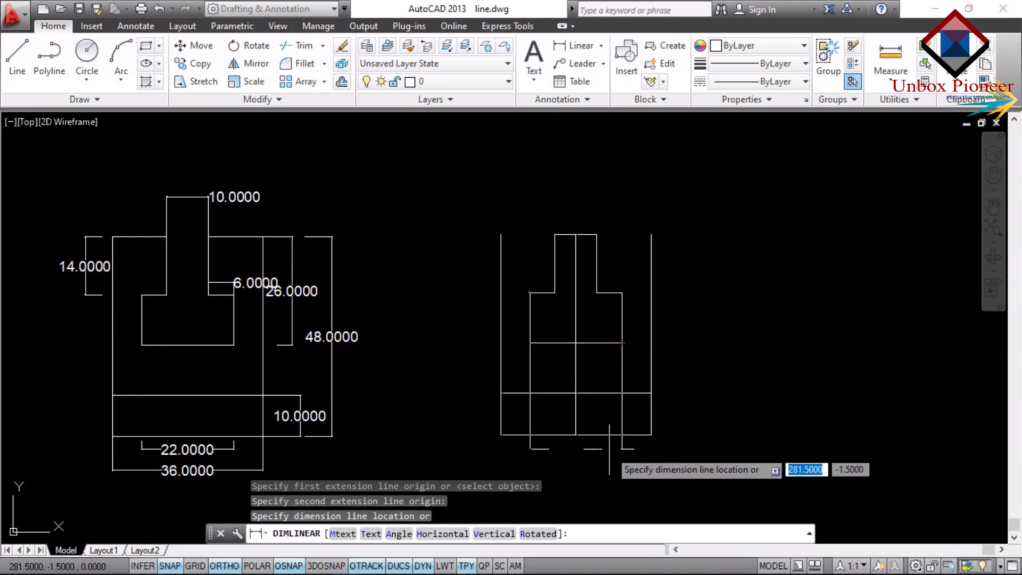
{"action": "left_click", "coordinate": [609, 453]}
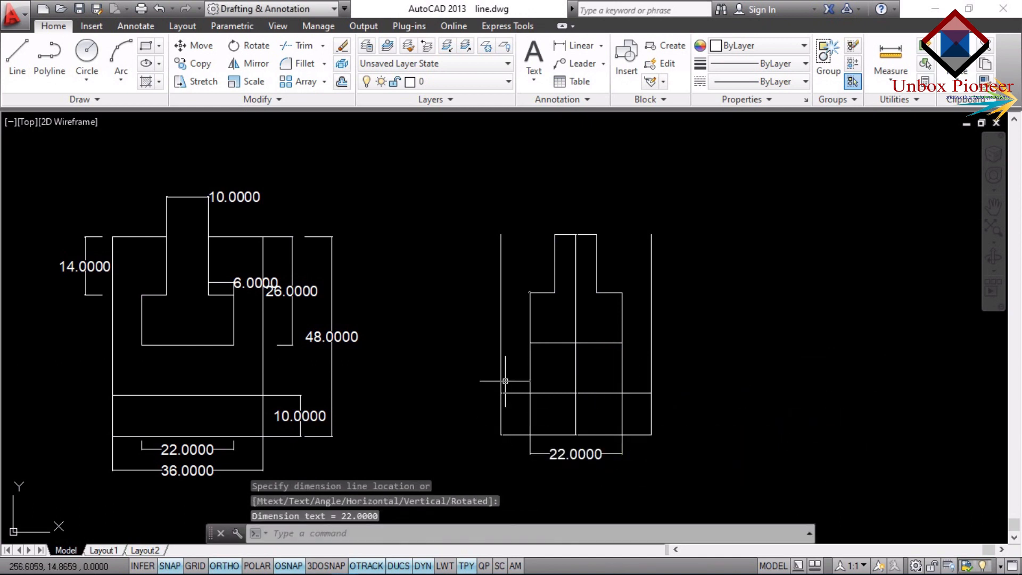
Add a linear dimension across the redrawn figure's full base width, placed below the slot width dimension.
{"action": "key", "text": "Return"}
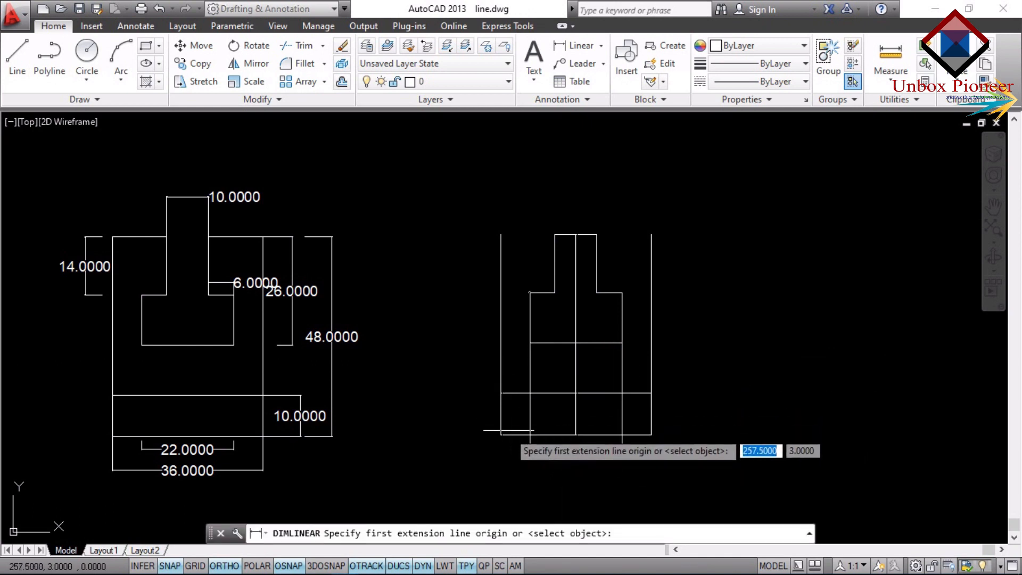
{"action": "left_click", "coordinate": [500, 435]}
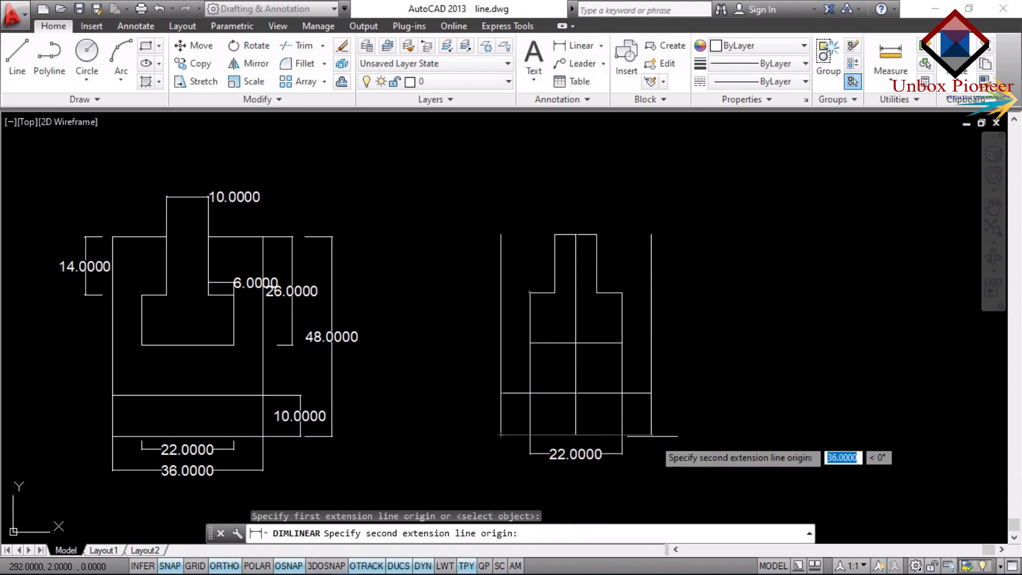
{"action": "left_click", "coordinate": [652, 435]}
{"action": "left_click", "coordinate": [636, 480]}
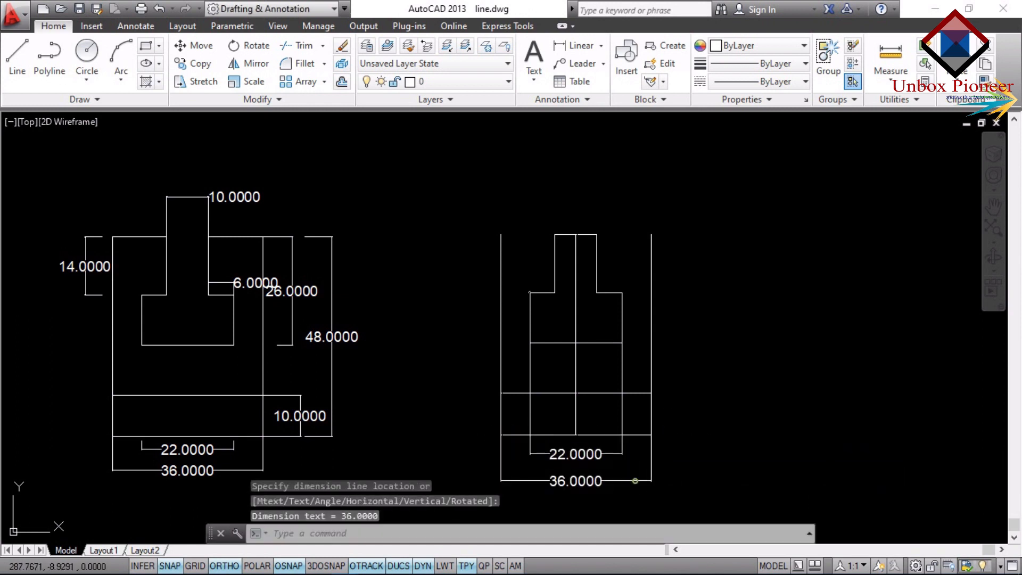
Add a linear dimension to the height of the redrawn figure's base strip, placed to the right of the figure.
{"action": "key", "text": "Return"}
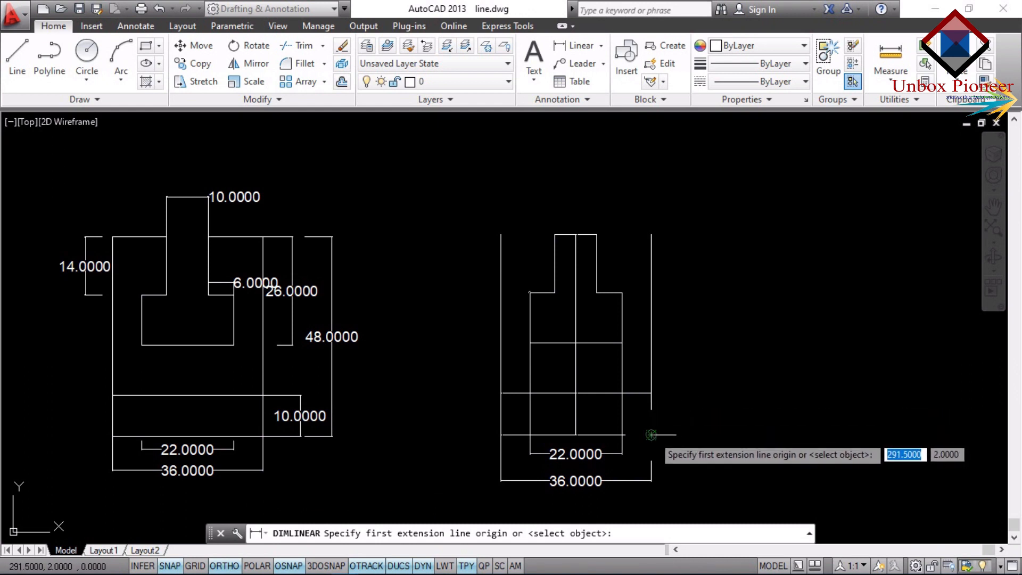
{"action": "left_click", "coordinate": [650, 434]}
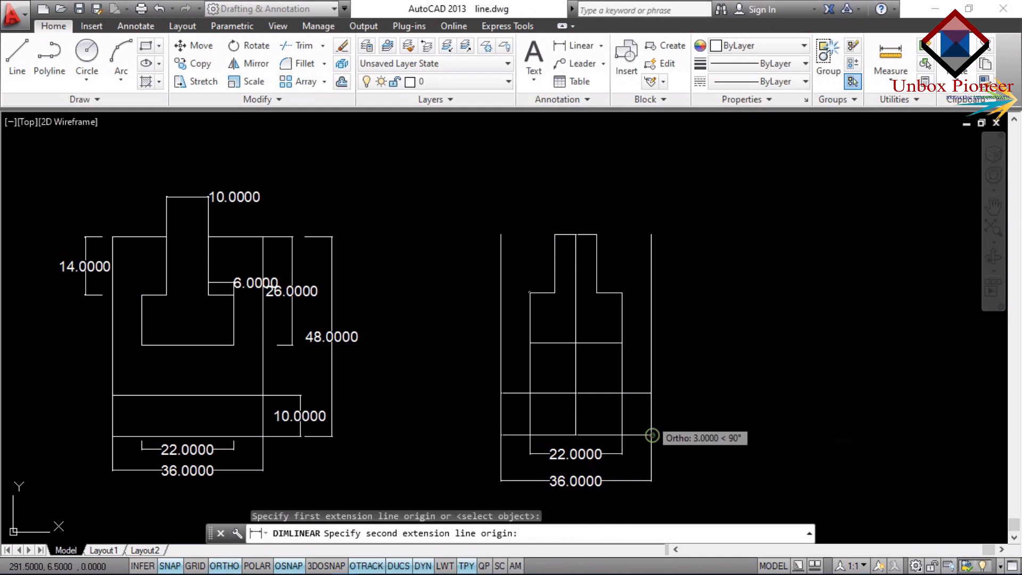
{"action": "left_click", "coordinate": [651, 393]}
{"action": "left_click", "coordinate": [686, 401]}
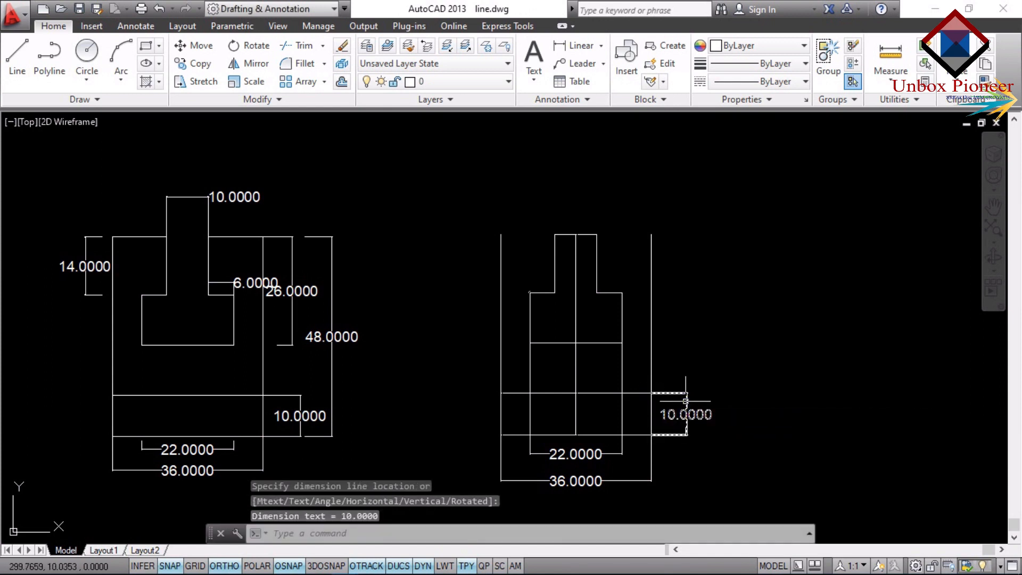
Add a linear dimension to the redrawn figure's full right side height, placed to the right of the base strip dimension.
{"action": "key", "text": "Return"}
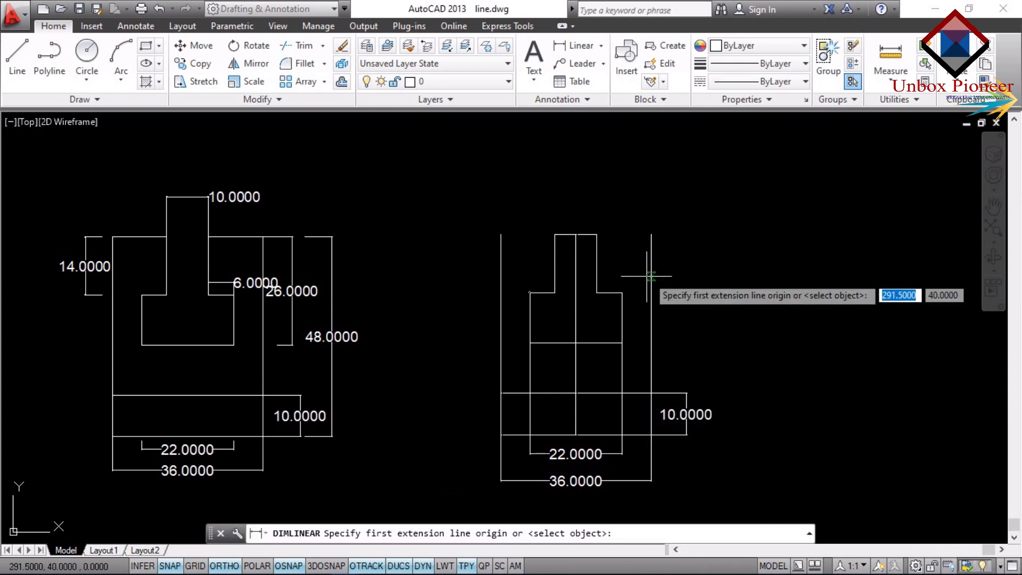
{"action": "left_click", "coordinate": [651, 234]}
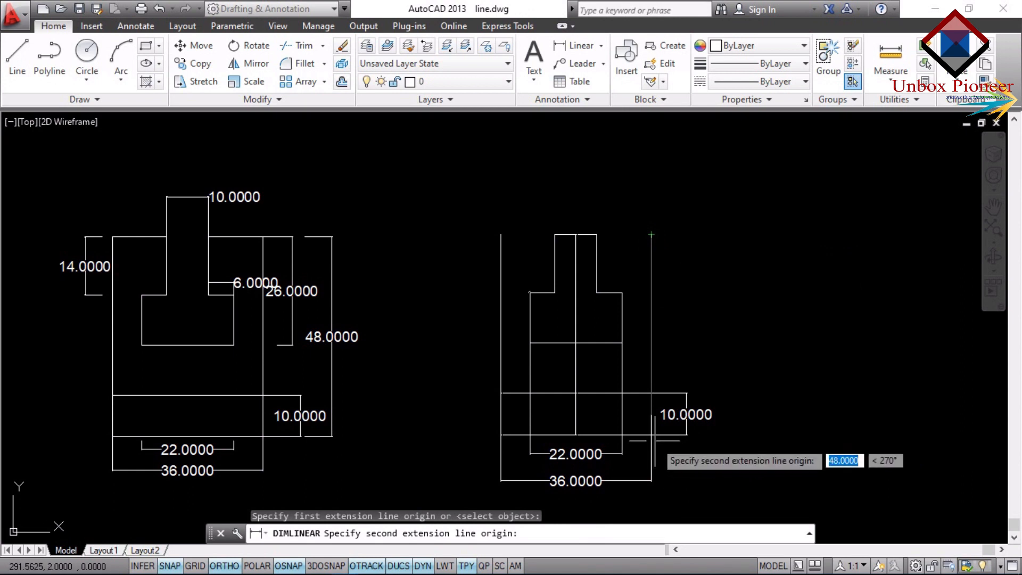
{"action": "scroll", "coordinate": [654, 441], "scroll_direction": "up", "scroll_amount": 5}
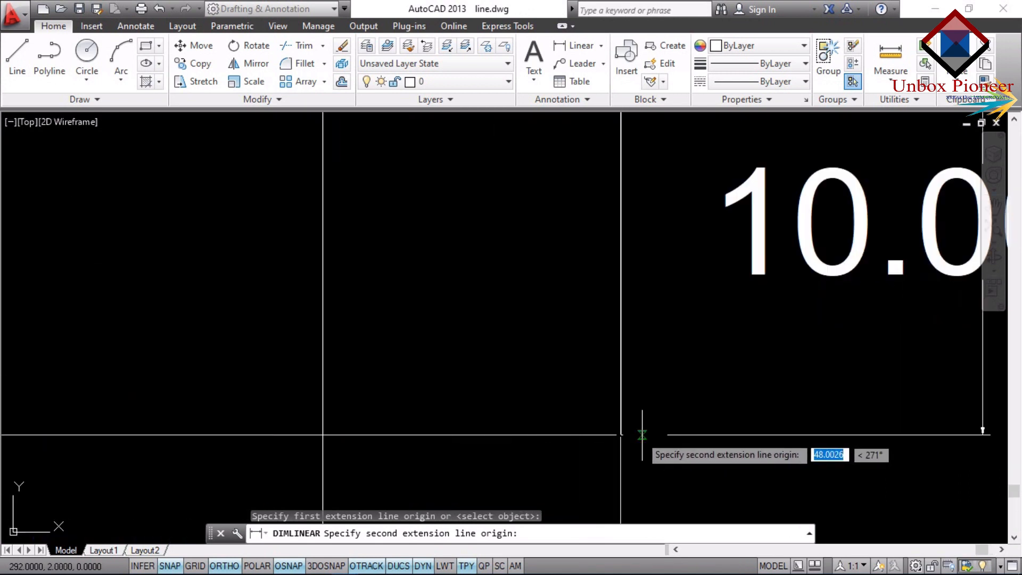
{"action": "left_click", "coordinate": [620, 434]}
{"action": "scroll", "coordinate": [622, 435], "scroll_direction": "down", "scroll_amount": 4}
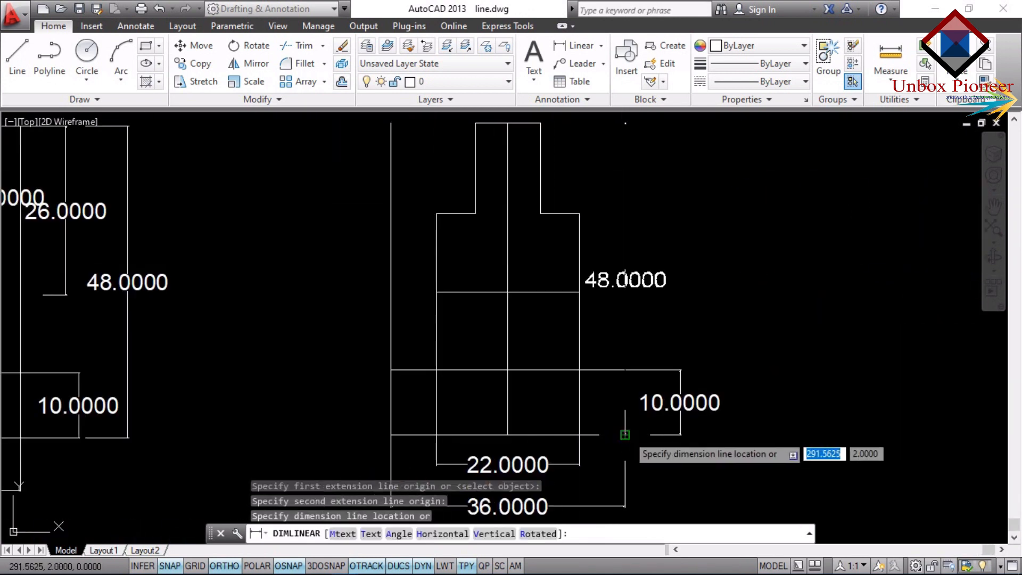
{"action": "left_click", "coordinate": [732, 407]}
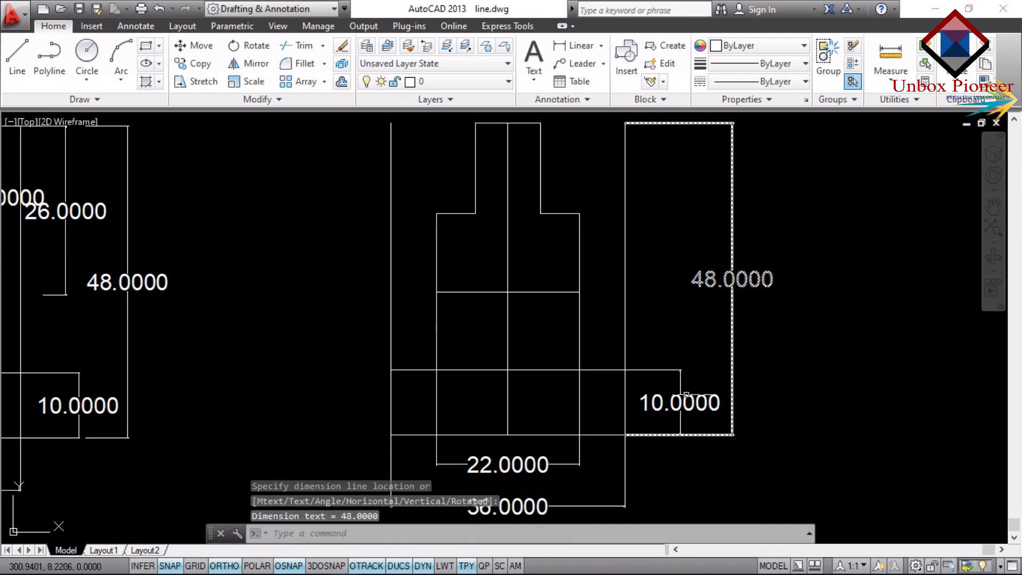
{"action": "scroll", "coordinate": [583, 353], "scroll_direction": "down", "scroll_amount": 2}
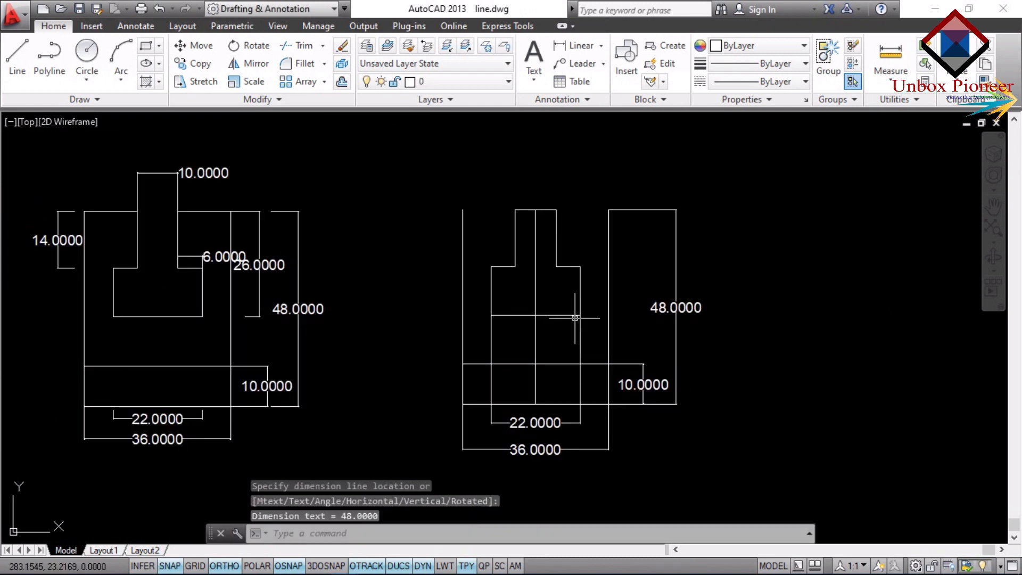
Add a vertical linear dimension from the redrawn slot's bottom edge to the figure's top, placed between the right side and its full-height dimension.
{"action": "key", "text": "Return"}
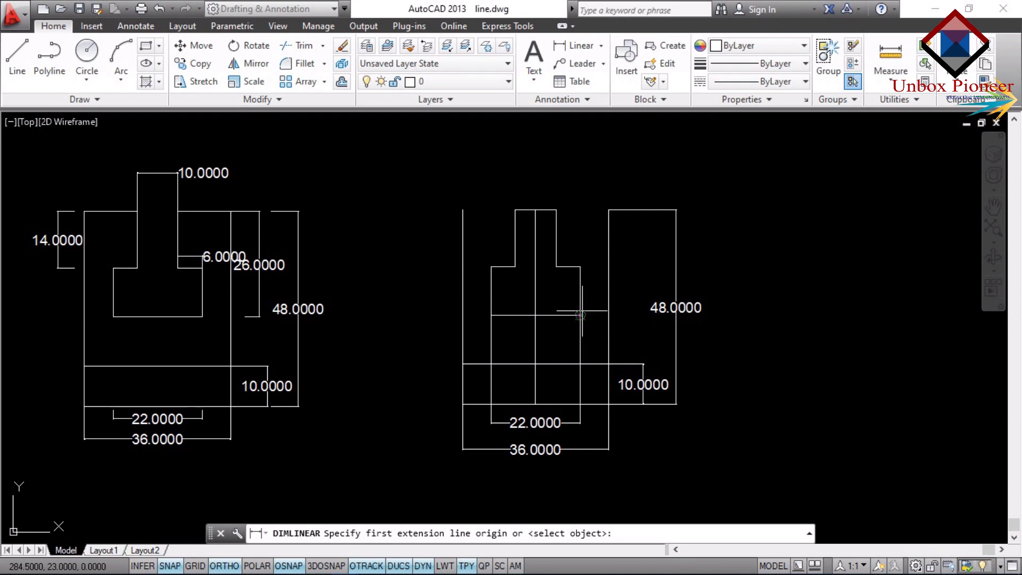
{"action": "left_click", "coordinate": [580, 315]}
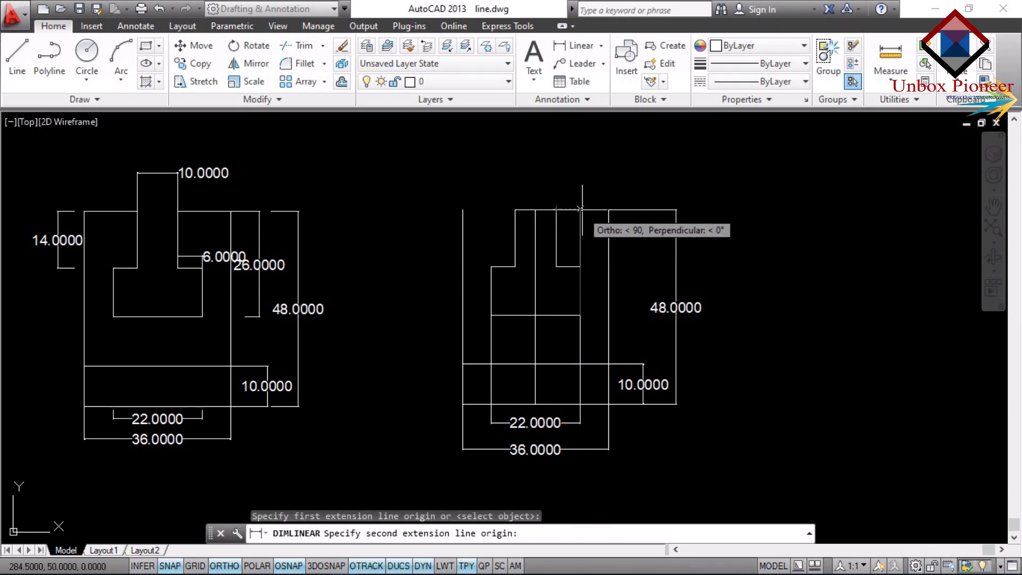
{"action": "left_click", "coordinate": [609, 210]}
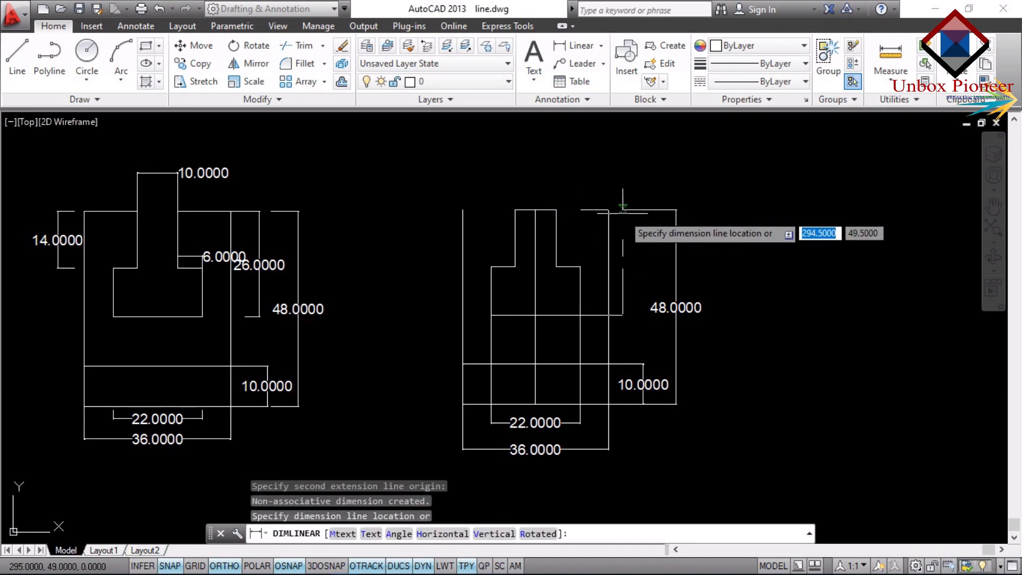
{"action": "left_click", "coordinate": [643, 216]}
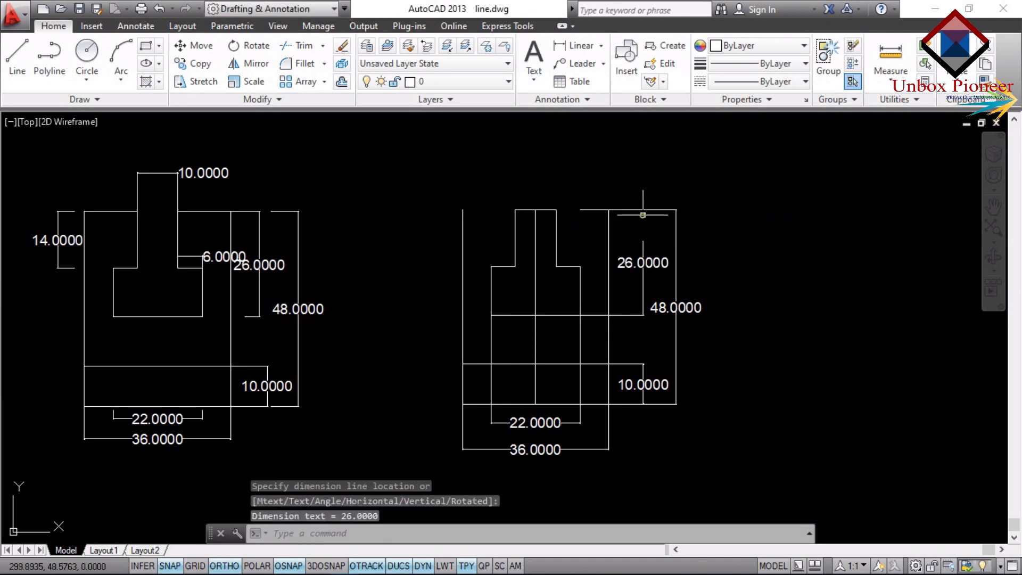
Add a linear dimension to the height of the redrawn slot's narrow neck, placed to the left of the figure.
{"action": "key", "text": "Return"}
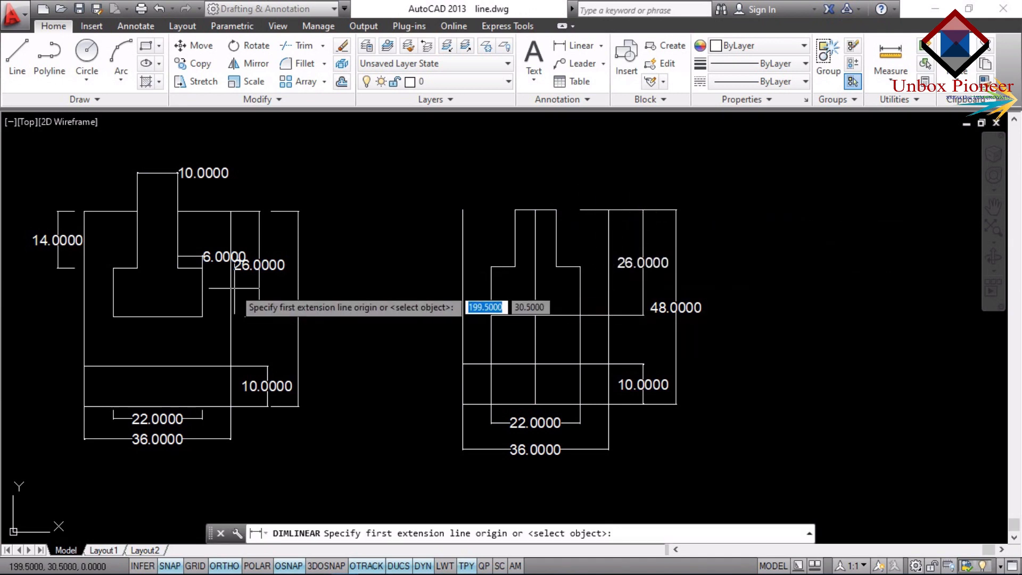
{"action": "left_click", "coordinate": [515, 265]}
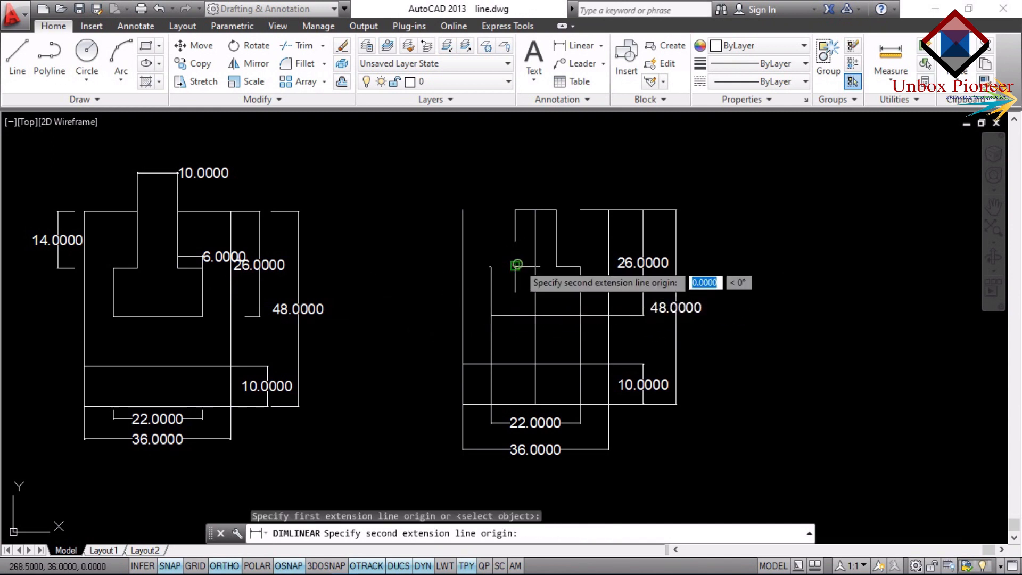
{"action": "left_click", "coordinate": [514, 208]}
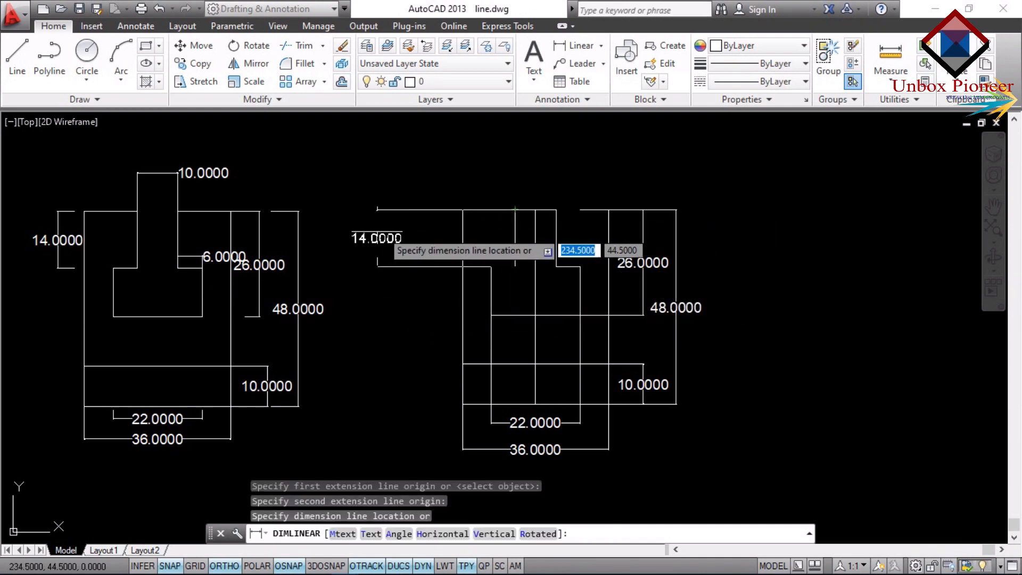
{"action": "left_click", "coordinate": [426, 227]}
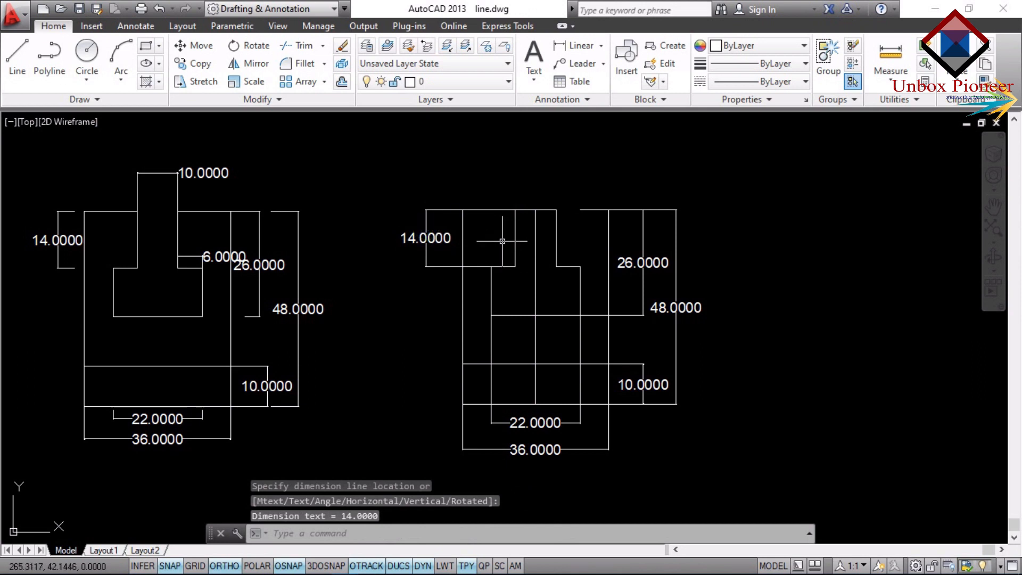
Add a linear dimension across the redrawn slot's top opening, placed above the figure.
{"action": "key", "text": "Return"}
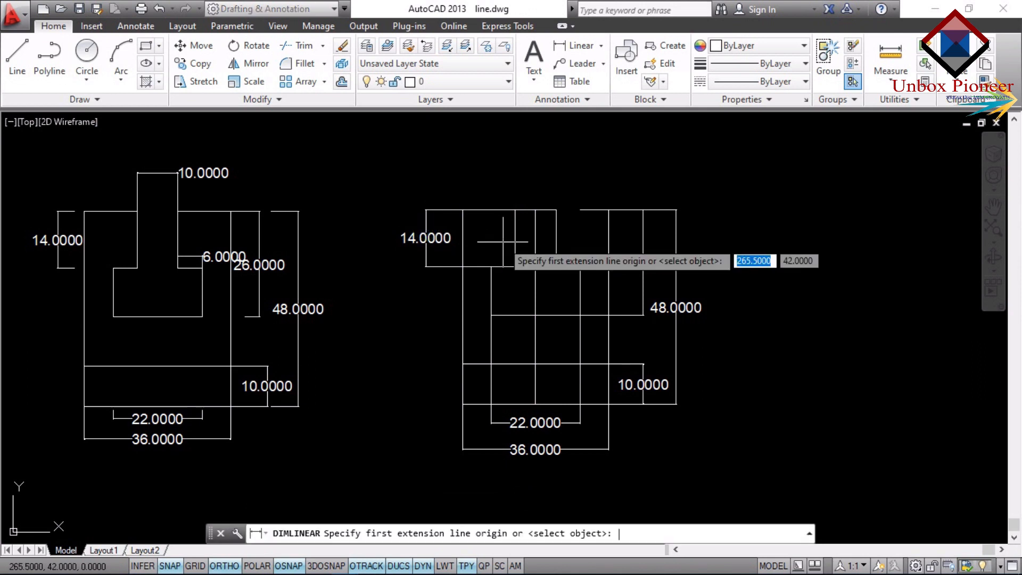
{"action": "left_click", "coordinate": [525, 209]}
{"action": "left_click", "coordinate": [556, 209]}
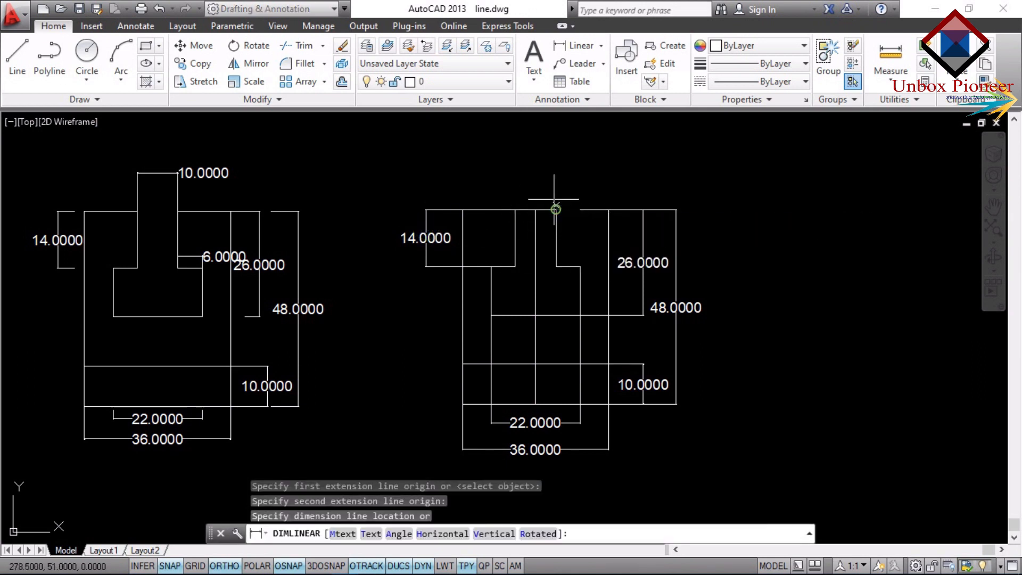
{"action": "left_click", "coordinate": [554, 174]}
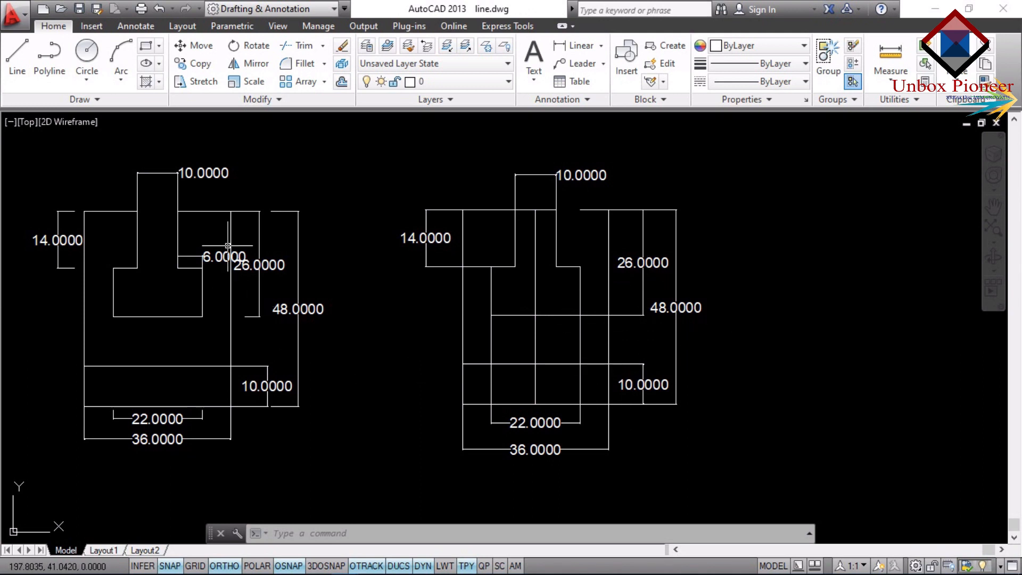
Undo all the linear dimensions added to the redrawn T-slot figure.
{"action": "mouse_move", "coordinate": [192, 402]}
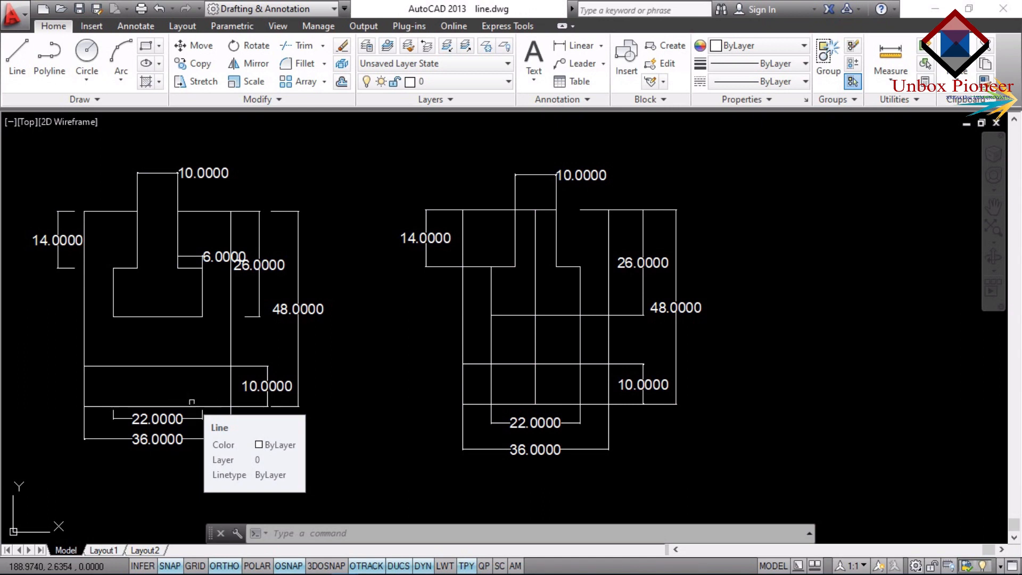
{"action": "key", "text": "ctrl+z"}
{"action": "key", "text": "ctrl+z"}
{"action": "key", "text": "ctrl+z"}
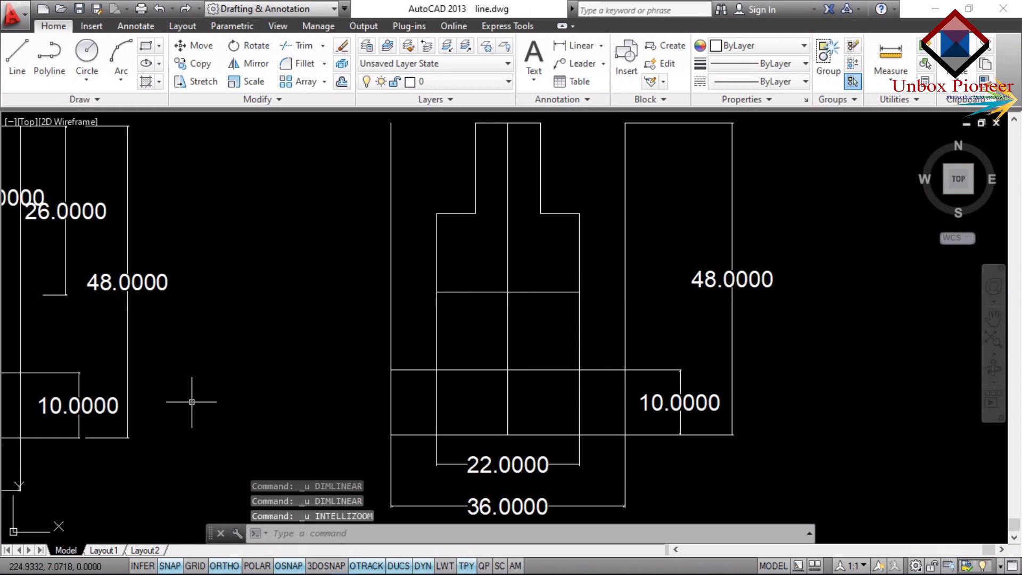
{"action": "key", "text": "ctrl+z"}
{"action": "key", "text": "ctrl+z"}
{"action": "key", "text": "ctrl+z"}
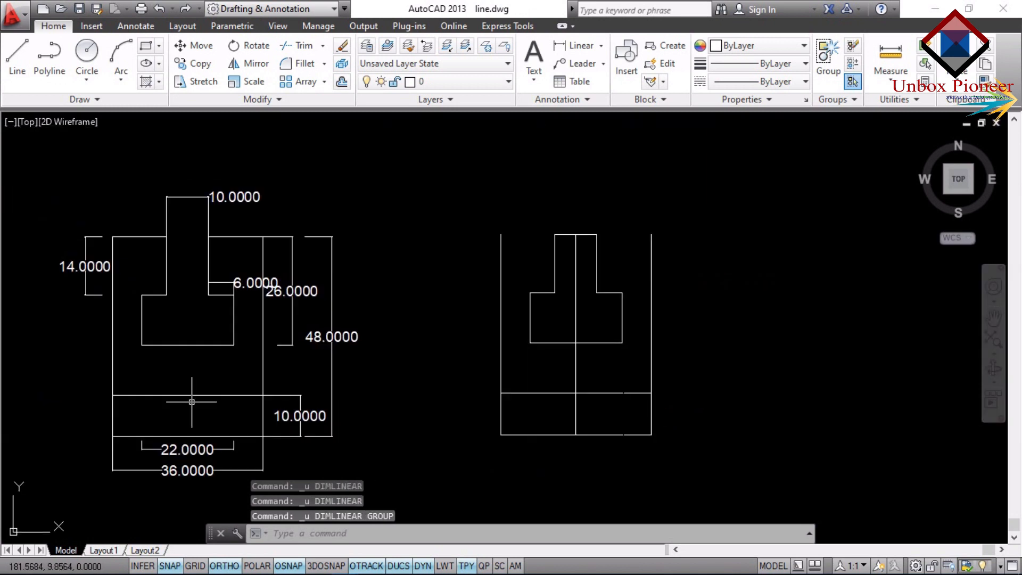
Delete the vertical centre line and the two short horizontal segments closing the redrawn slot's top opening.
{"action": "left_click", "coordinate": [575, 377]}
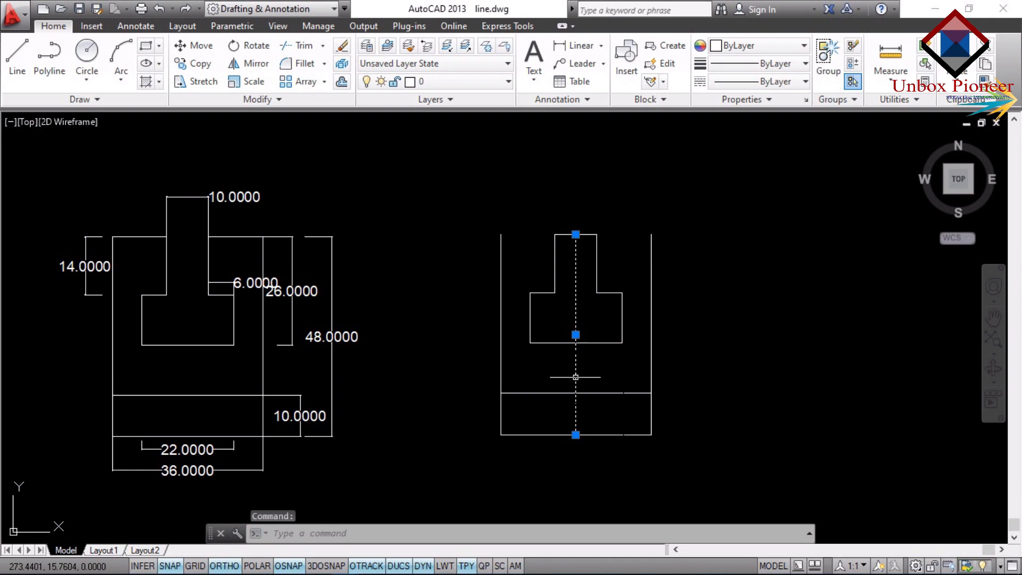
{"action": "key", "text": "Delete"}
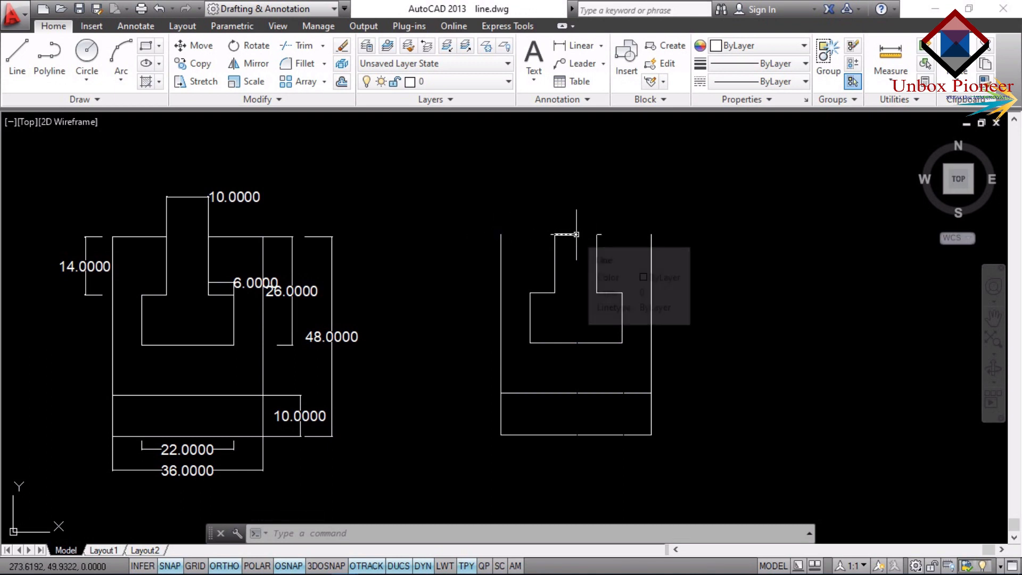
{"action": "left_click", "coordinate": [575, 235]}
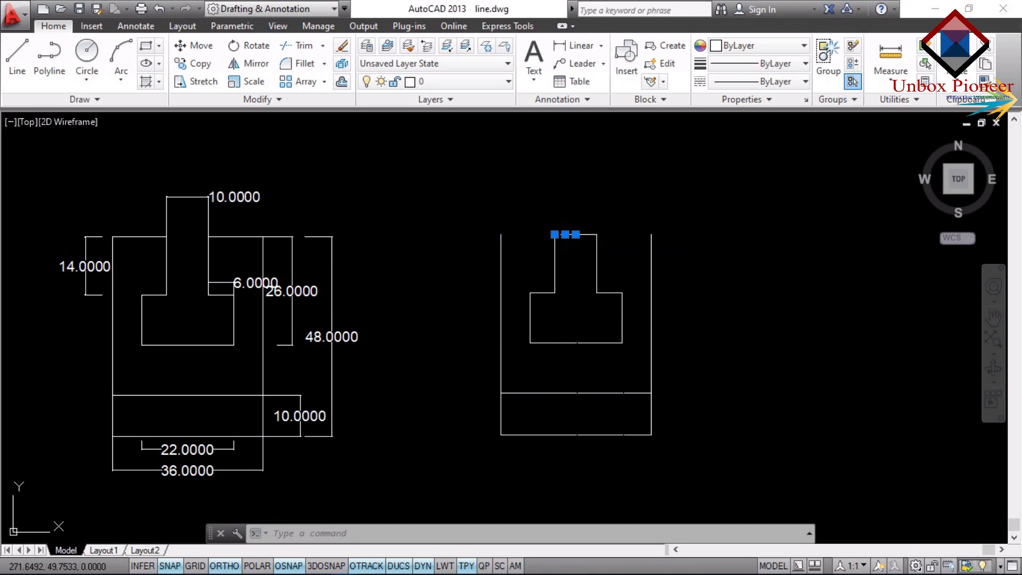
{"action": "left_click", "coordinate": [586, 234]}
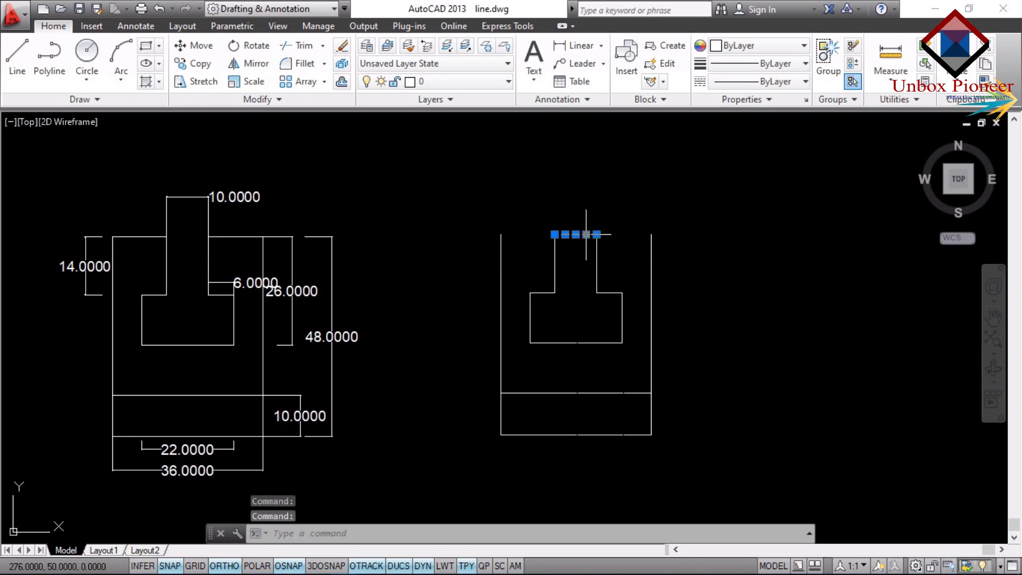
{"action": "key", "text": "Delete"}
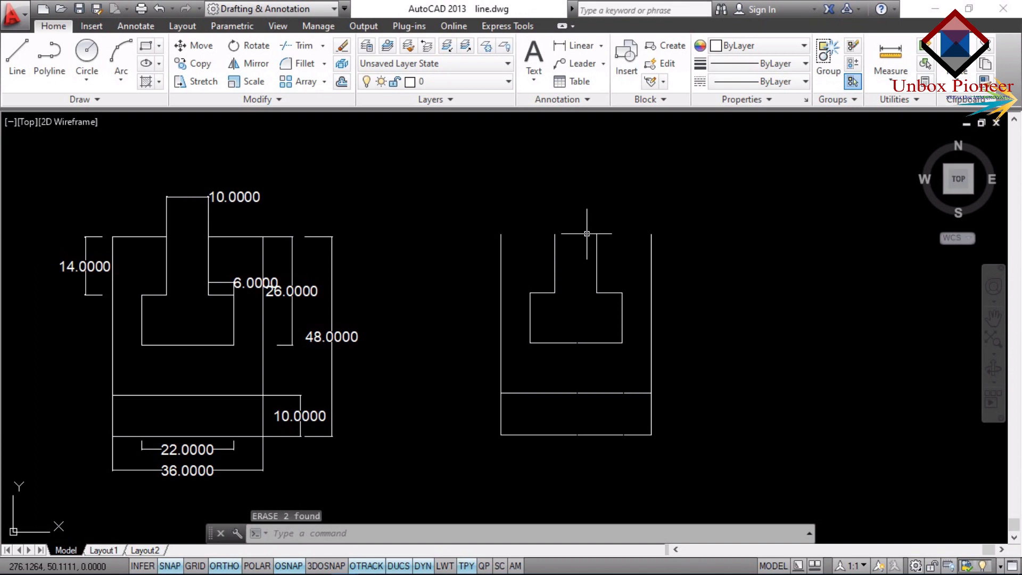
Draw a horizontal line from the top end of the redrawn figure's left side to the slot neck's left edge.
{"action": "type", "text": "L"}
{"action": "key", "text": "Return"}
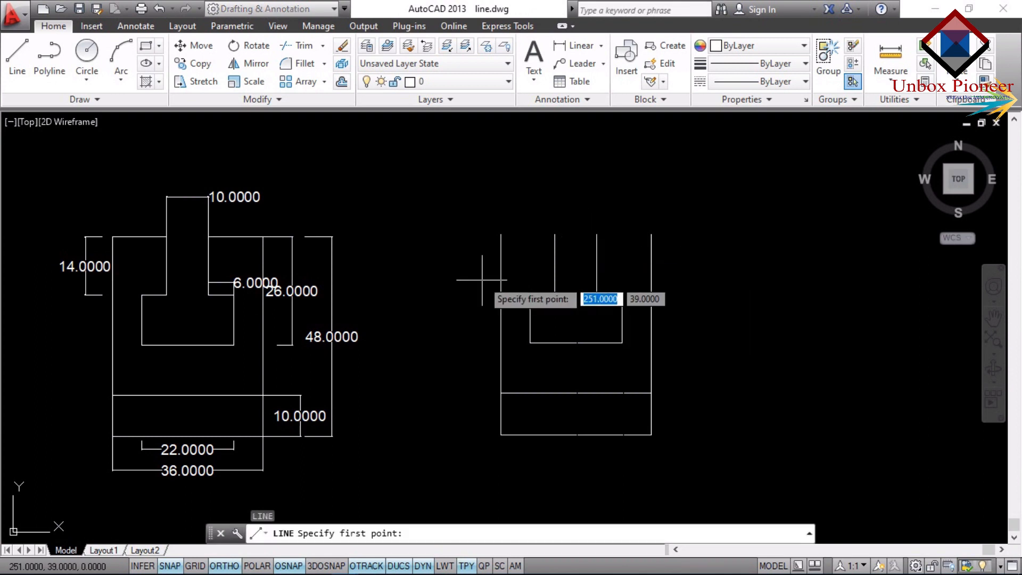
{"action": "left_click", "coordinate": [500, 234]}
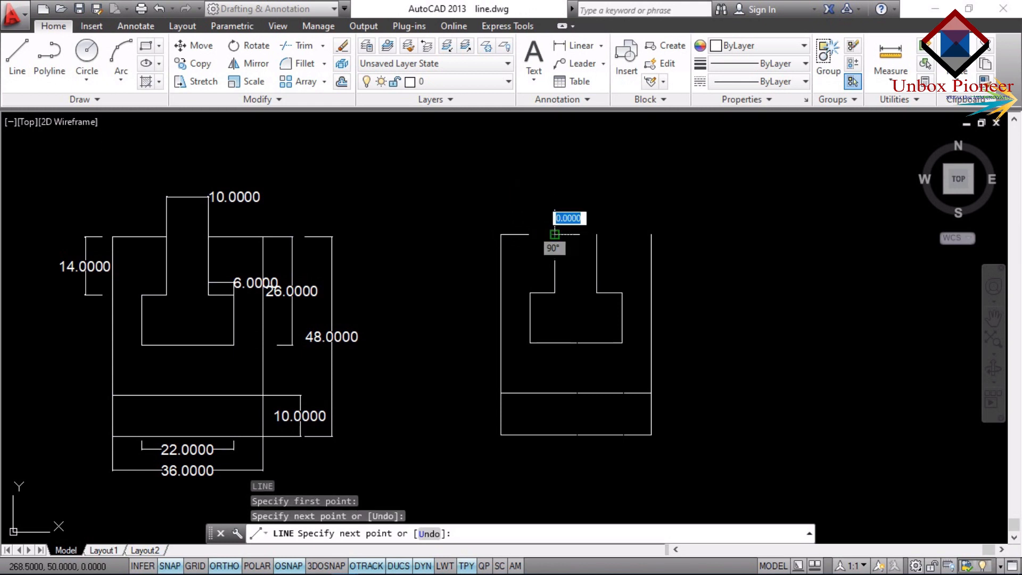
{"action": "key", "text": "Escape"}
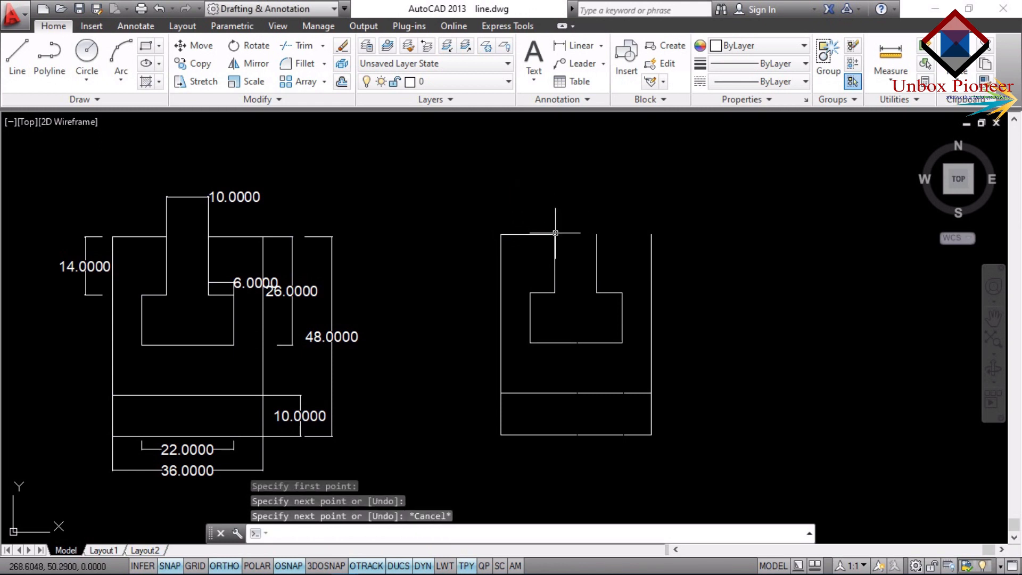
Draw a horizontal line from the top end of the redrawn figure's right side to the slot neck's right edge.
{"action": "type", "text": "l"}
{"action": "key", "text": "Return"}
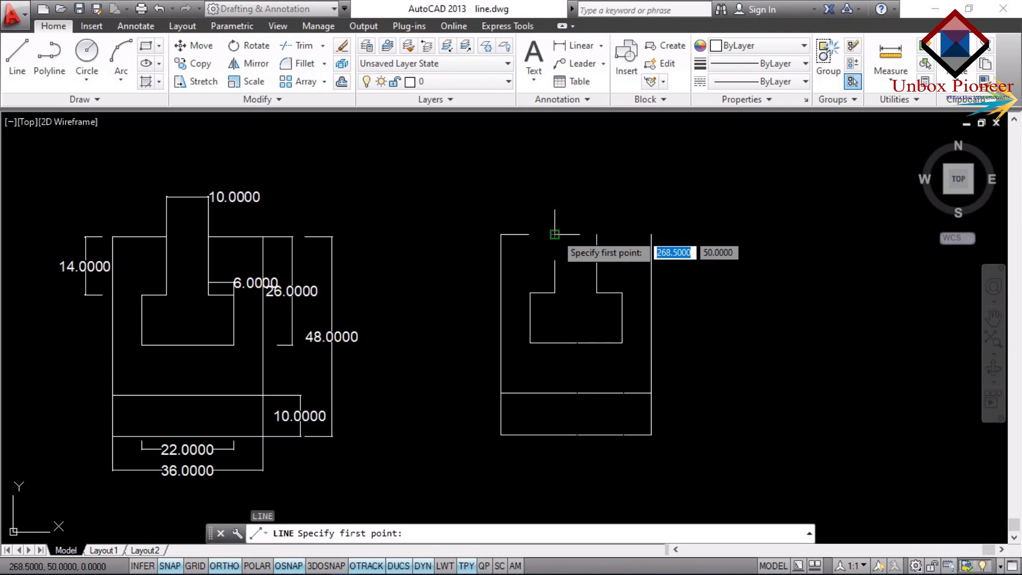
{"action": "left_click", "coordinate": [651, 234]}
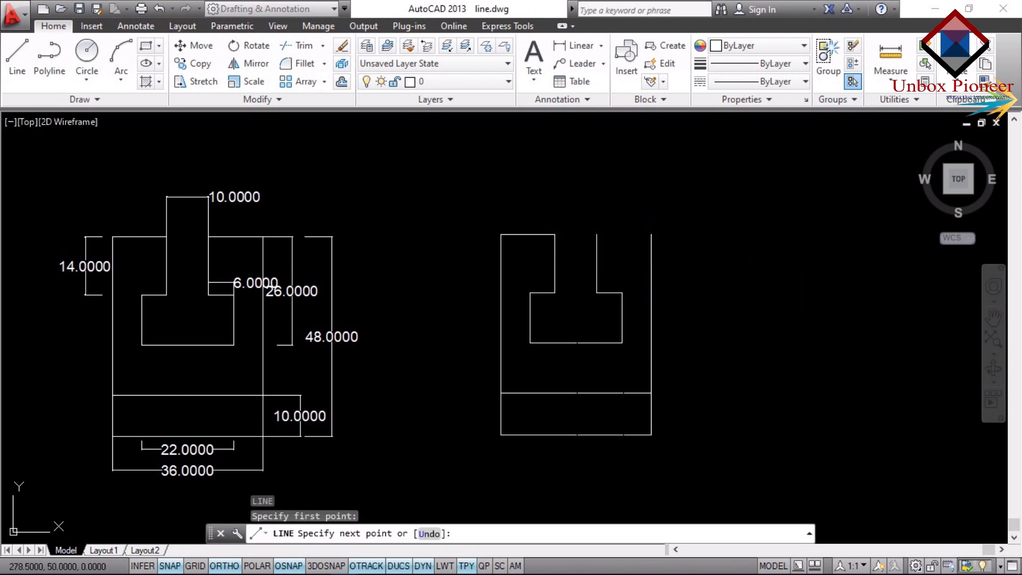
{"action": "left_click", "coordinate": [597, 234]}
{"action": "key", "text": "Escape"}
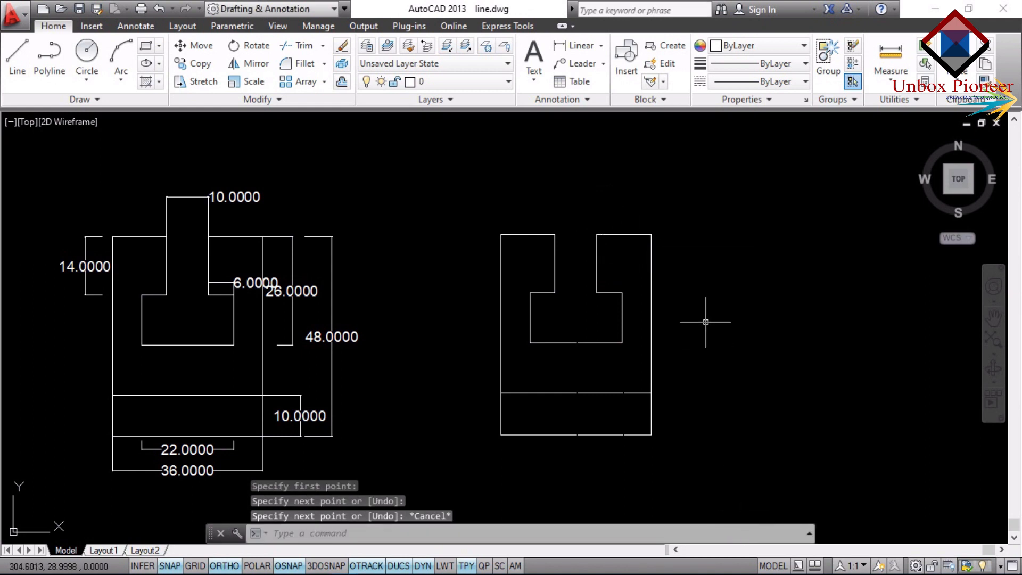